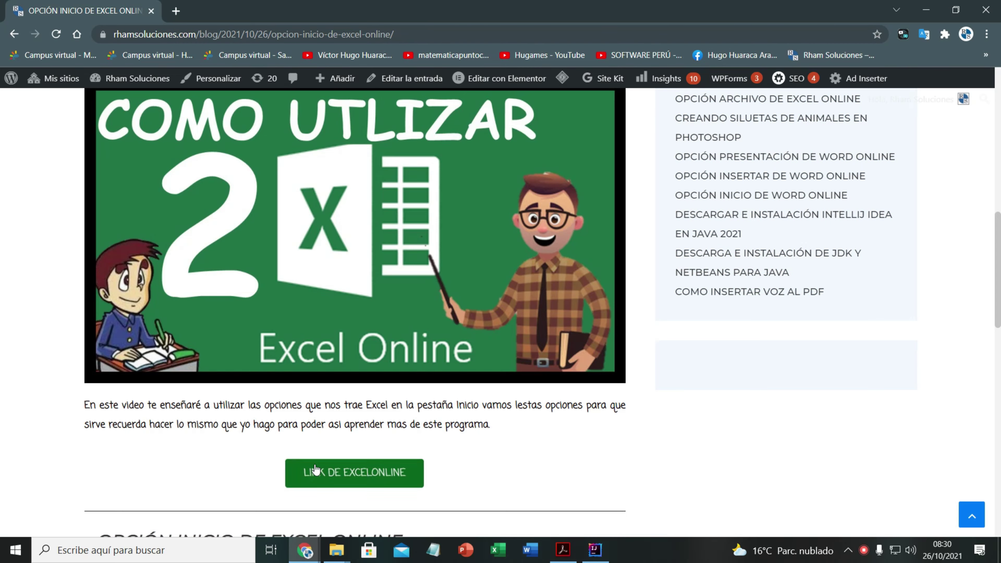
Follow the blog's Excel Online link and sign in to reach the Office home page.
{"action": "left_click", "coordinate": [346, 475]}
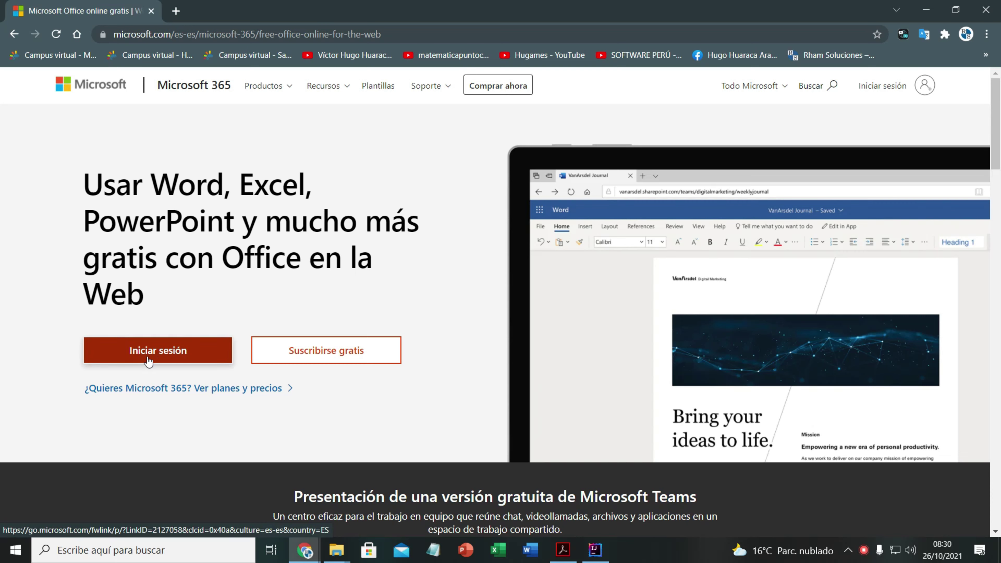
{"action": "left_click", "coordinate": [169, 362]}
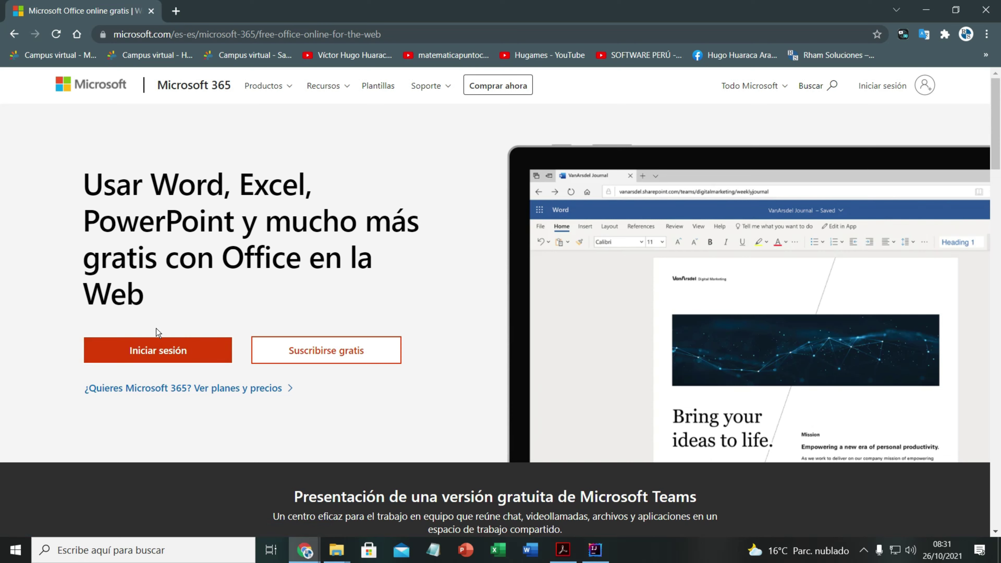
{"action": "left_click", "coordinate": [150, 345]}
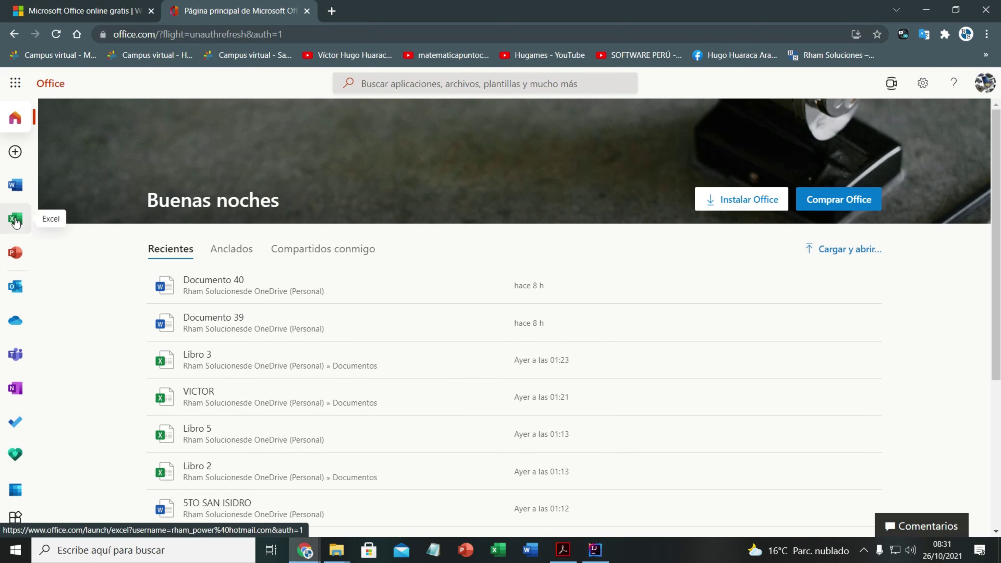
Create a new blank Excel Online workbook, Libro 6, from the Excel start page.
{"action": "left_click", "coordinate": [15, 220]}
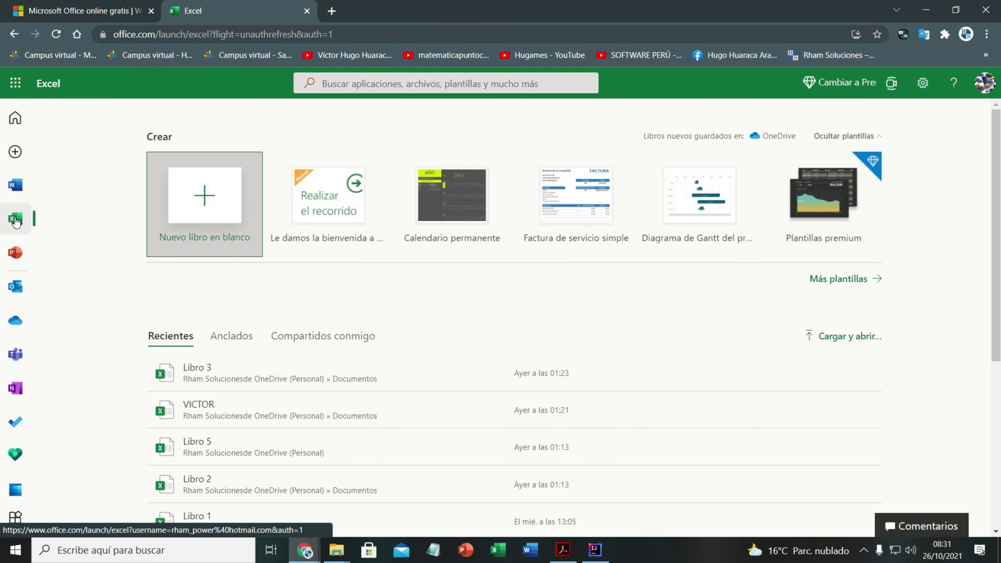
{"action": "left_click", "coordinate": [203, 207]}
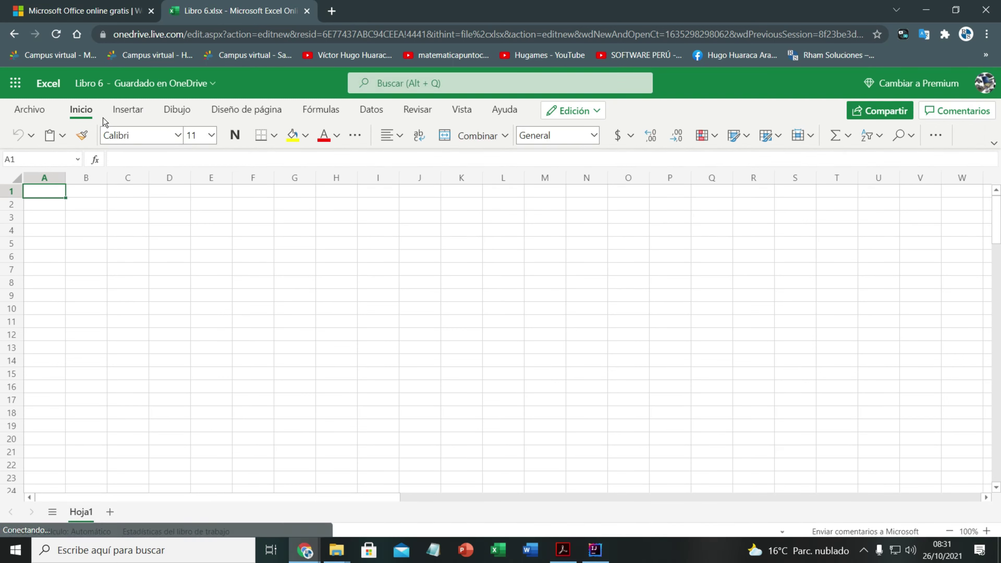
{"action": "left_click", "coordinate": [87, 113]}
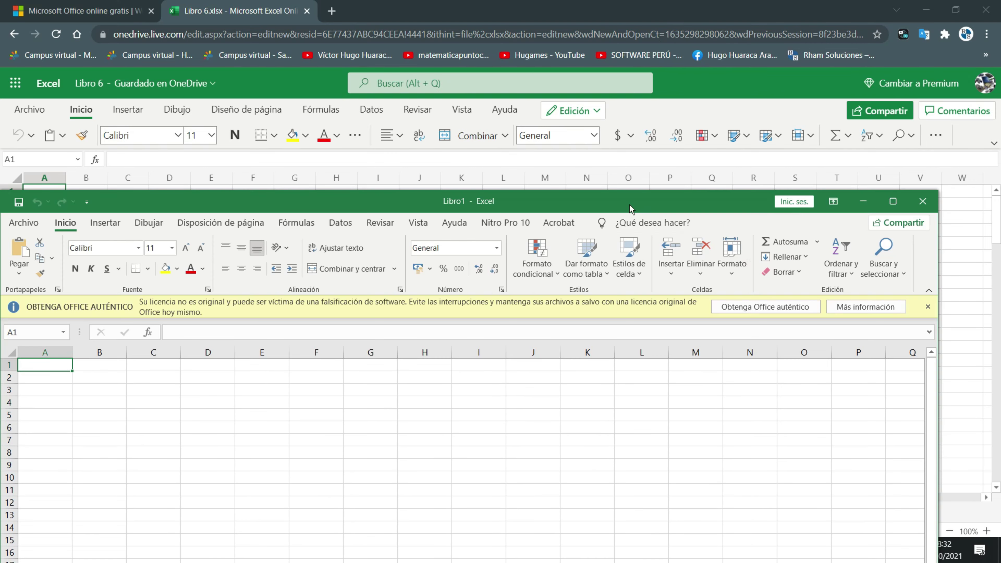
Drag the desktop Excel Libro1 window aside and close it.
{"action": "left_click_drag", "start_coordinate": [631, 206], "coordinate": [665, 209]}
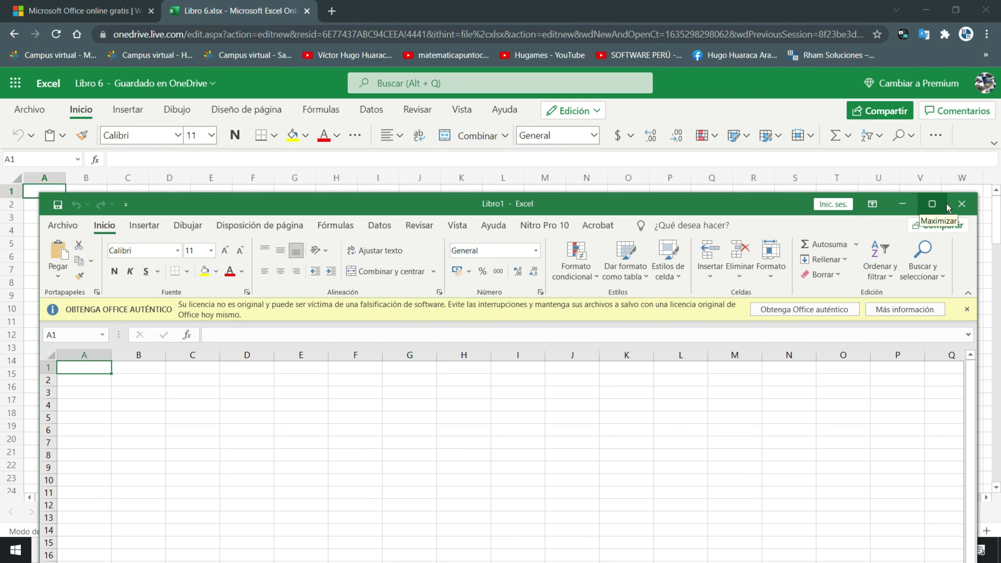
{"action": "left_click", "coordinate": [961, 204]}
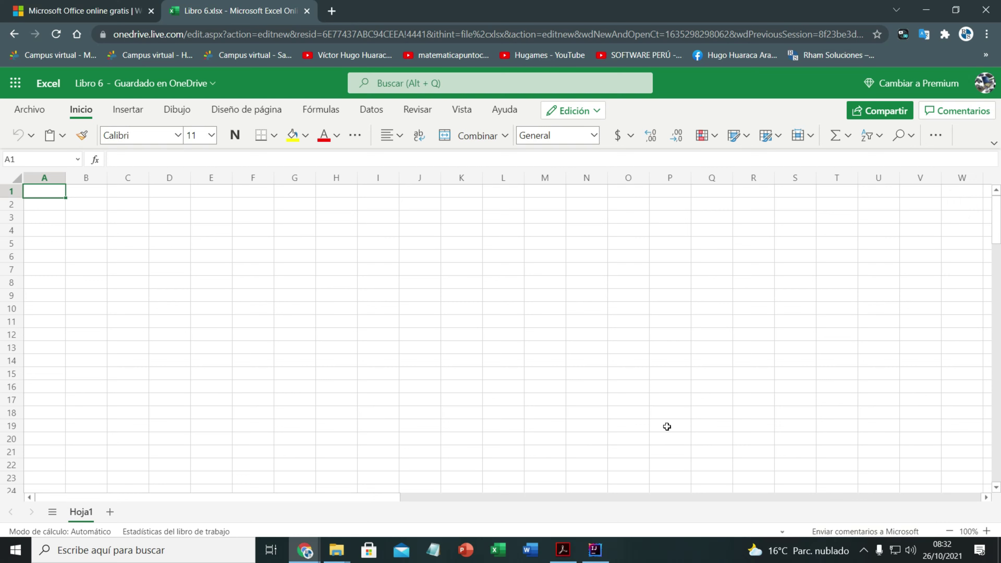
Enter the letter A in cell K11.
{"action": "left_click", "coordinate": [453, 317]}
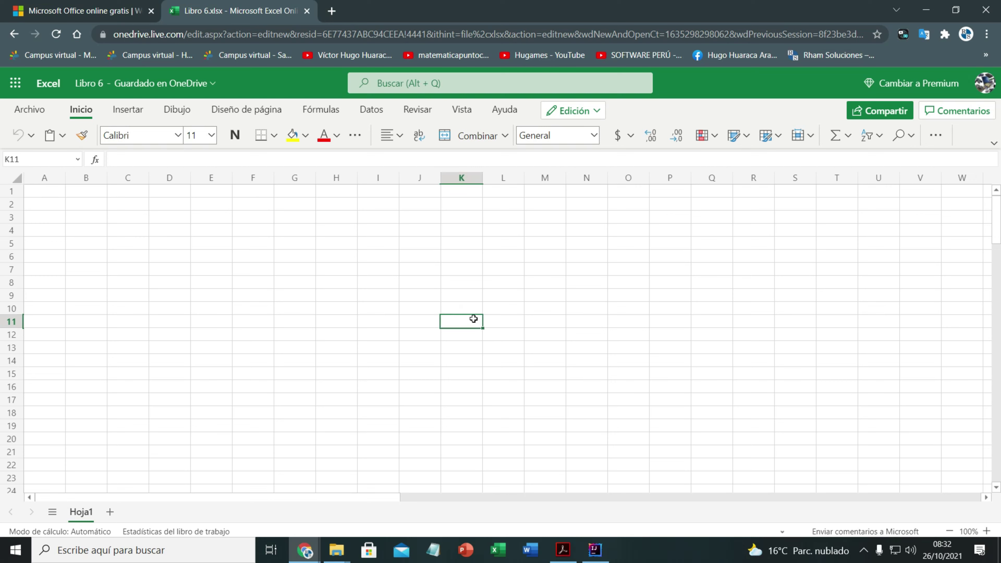
{"action": "type", "text": "A"}
{"action": "left_click", "coordinate": [498, 388]}
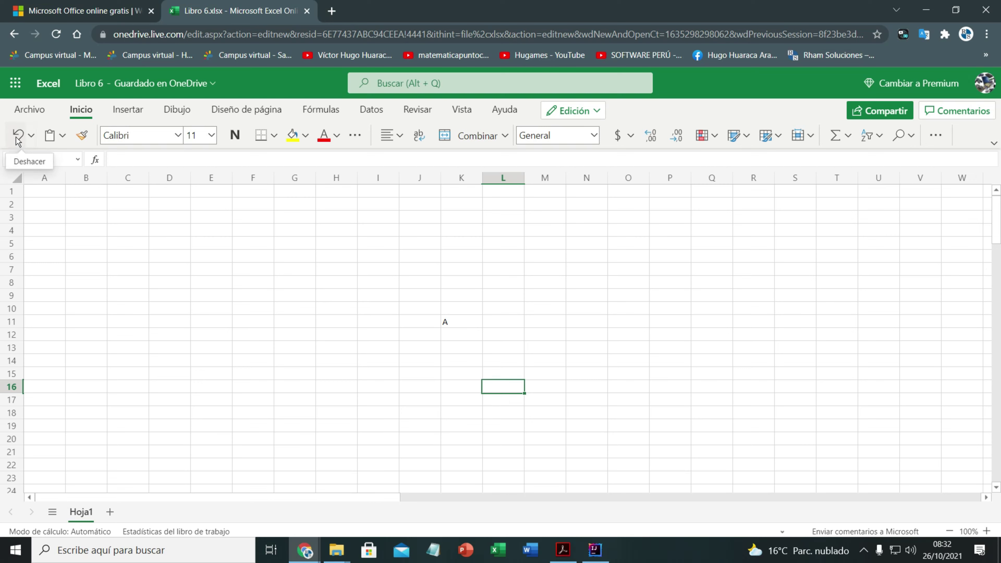
Undo the A entry in K11, redo it, and reselect K11.
{"action": "left_click", "coordinate": [18, 136]}
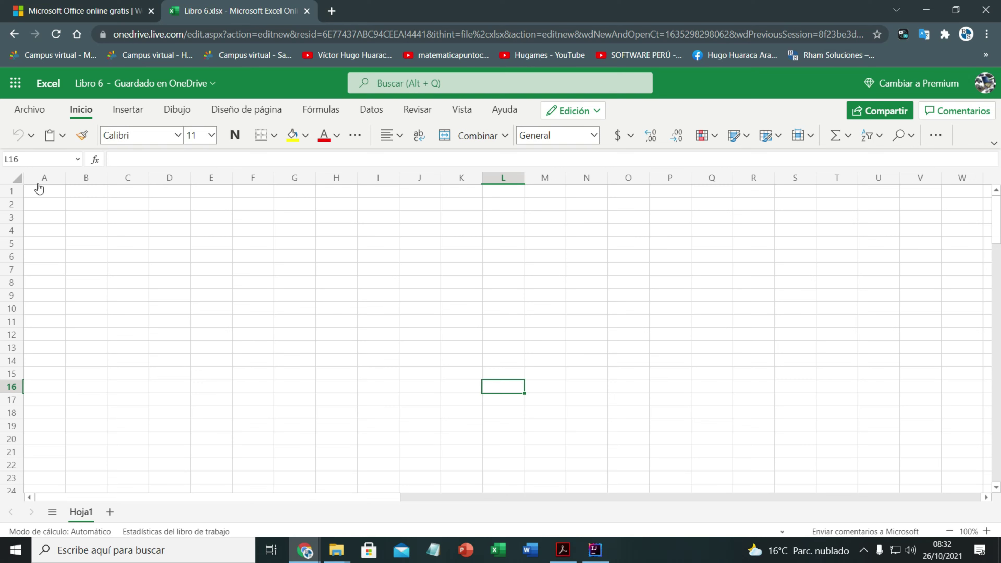
{"action": "left_click", "coordinate": [35, 136]}
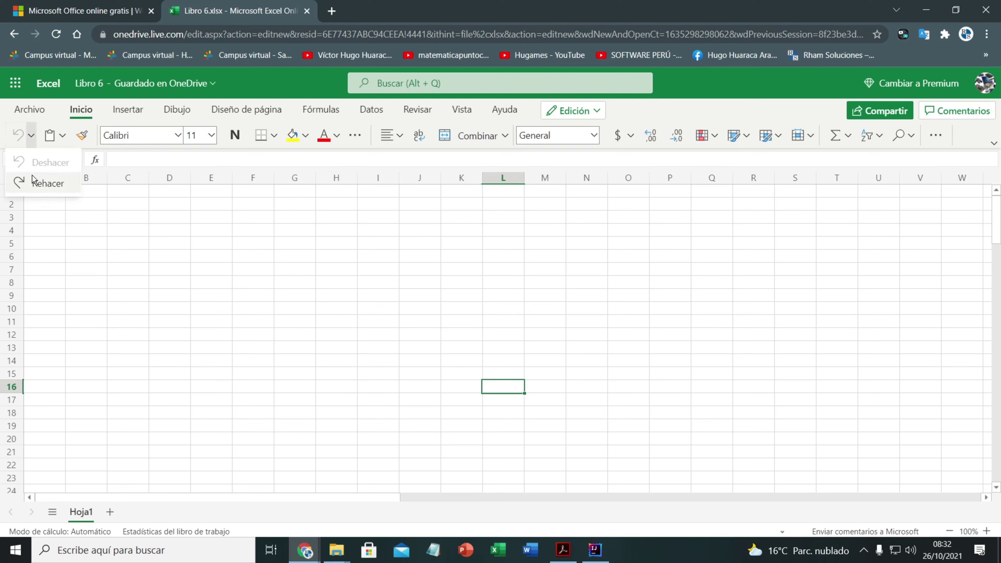
{"action": "left_click", "coordinate": [34, 184]}
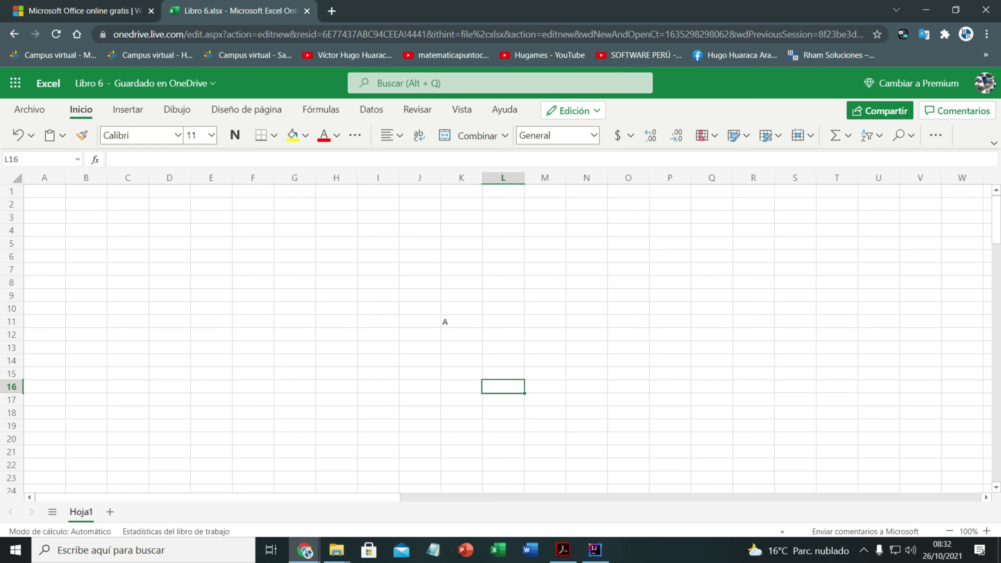
{"action": "left_click", "coordinate": [447, 322]}
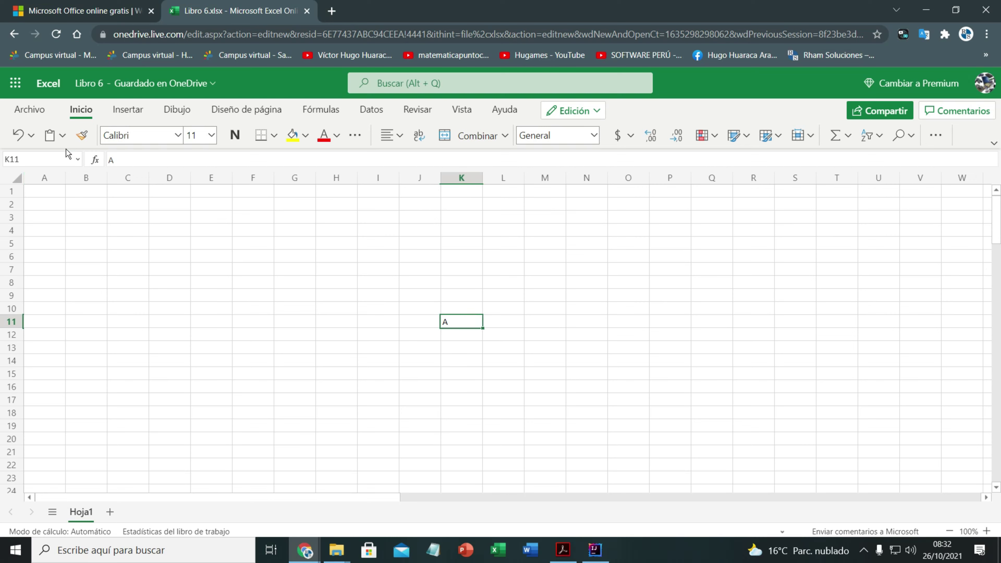
{"action": "left_click", "coordinate": [62, 137]}
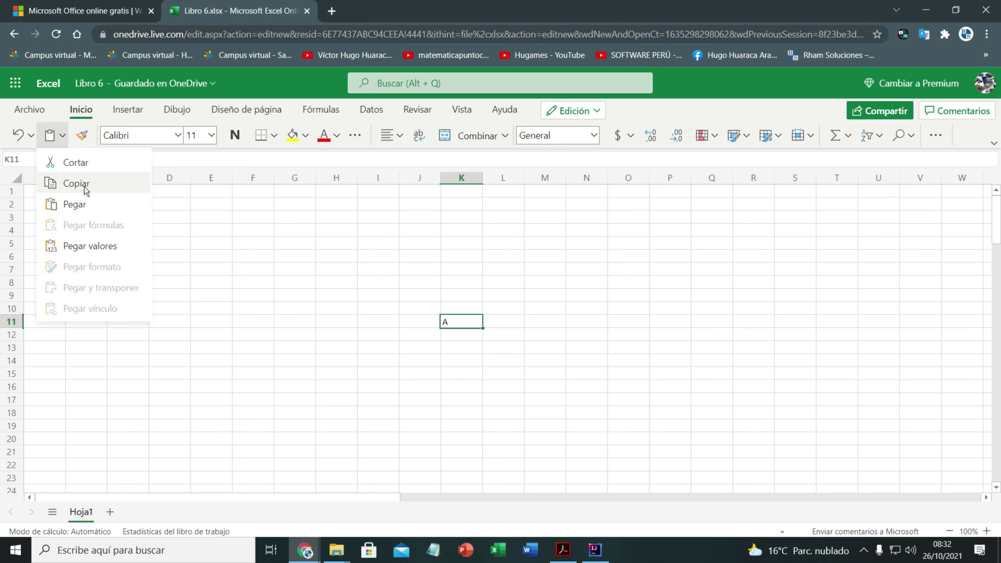
Copy the A from K11 and paste it into K6.
{"action": "left_click", "coordinate": [76, 183]}
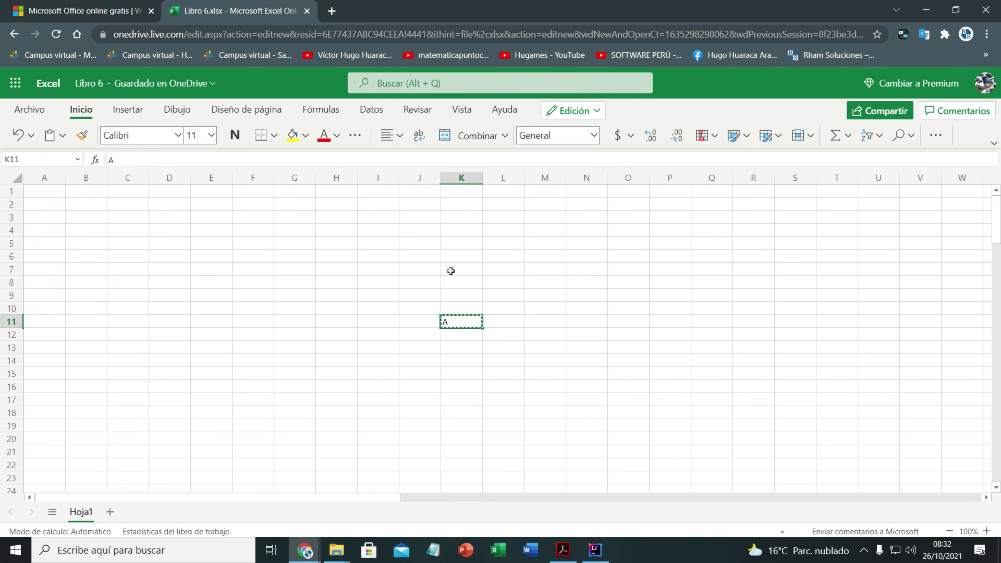
{"action": "left_click", "coordinate": [456, 259]}
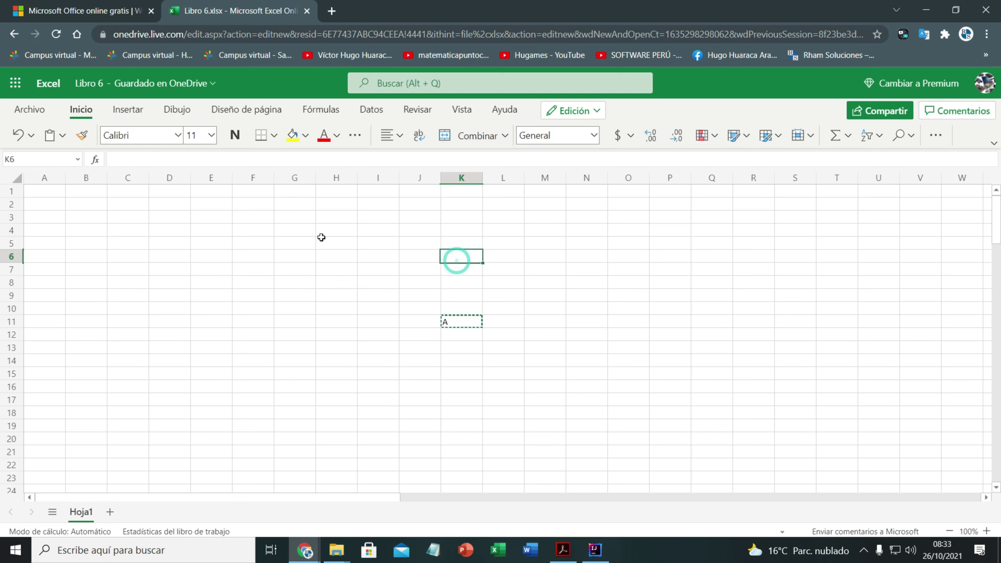
{"action": "left_click", "coordinate": [59, 138]}
{"action": "left_click", "coordinate": [81, 204]}
Cut the A from K6 and paste it into P10.
{"action": "left_click", "coordinate": [66, 136]}
{"action": "left_click", "coordinate": [69, 163]}
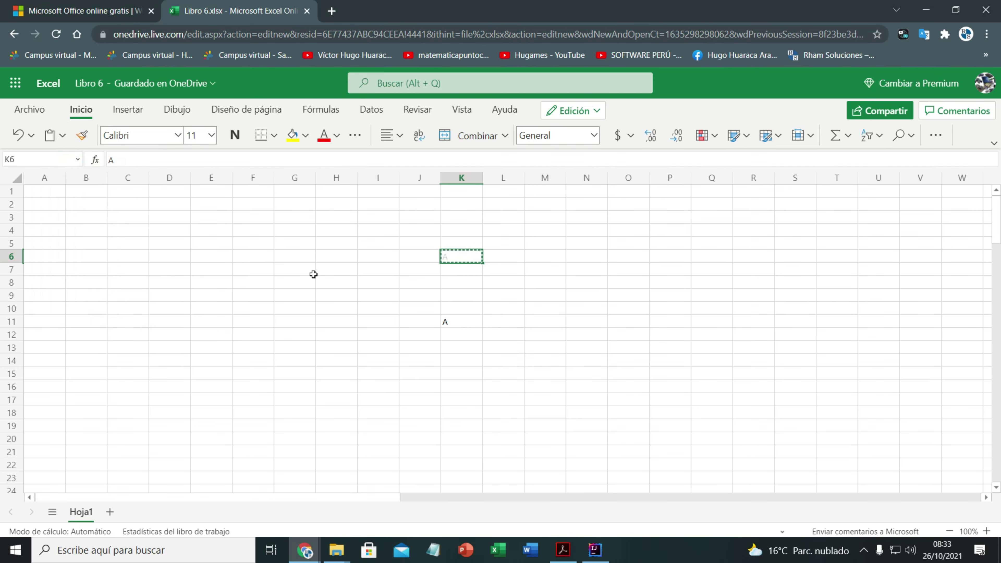
{"action": "left_click", "coordinate": [676, 309]}
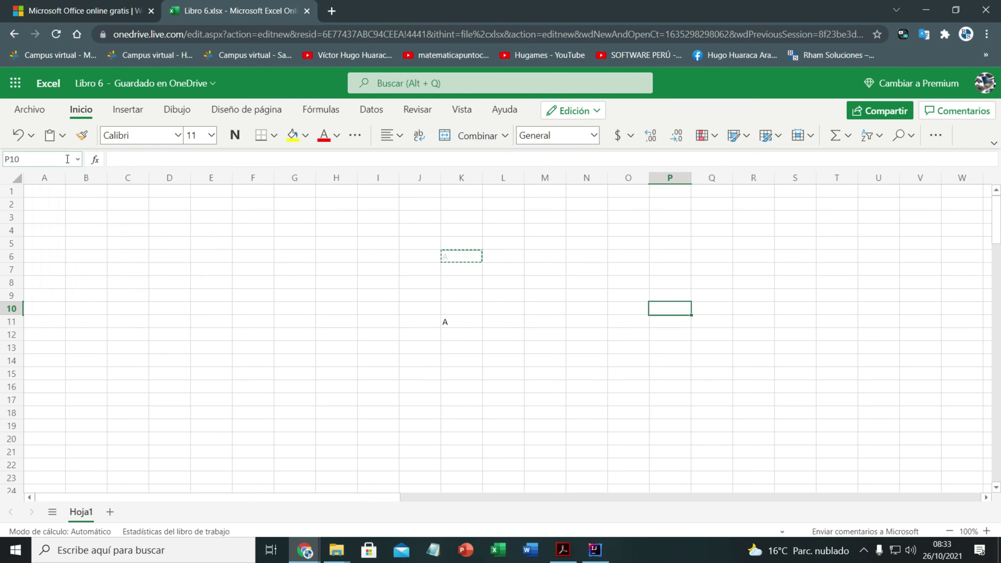
{"action": "left_click", "coordinate": [62, 135]}
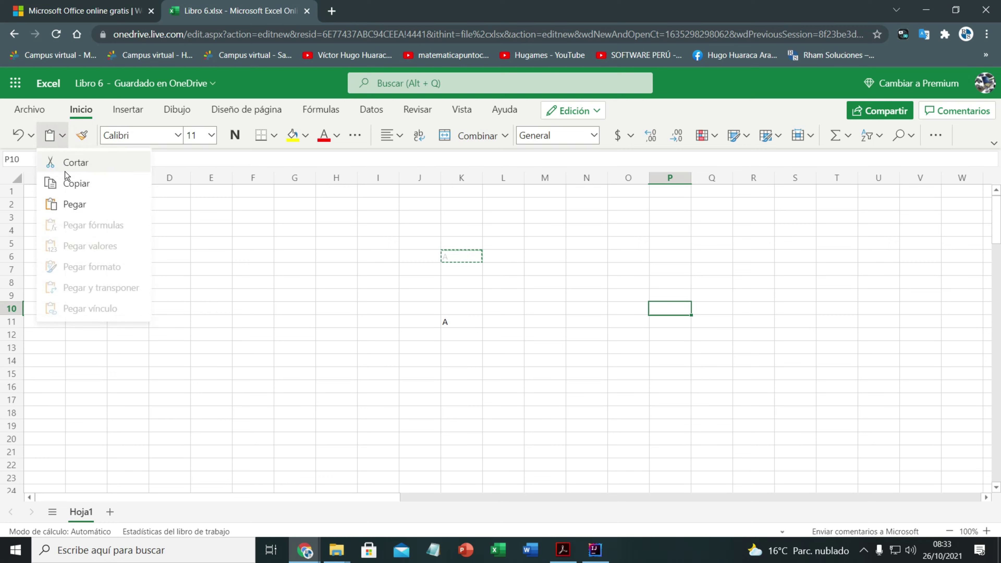
{"action": "left_click", "coordinate": [75, 203]}
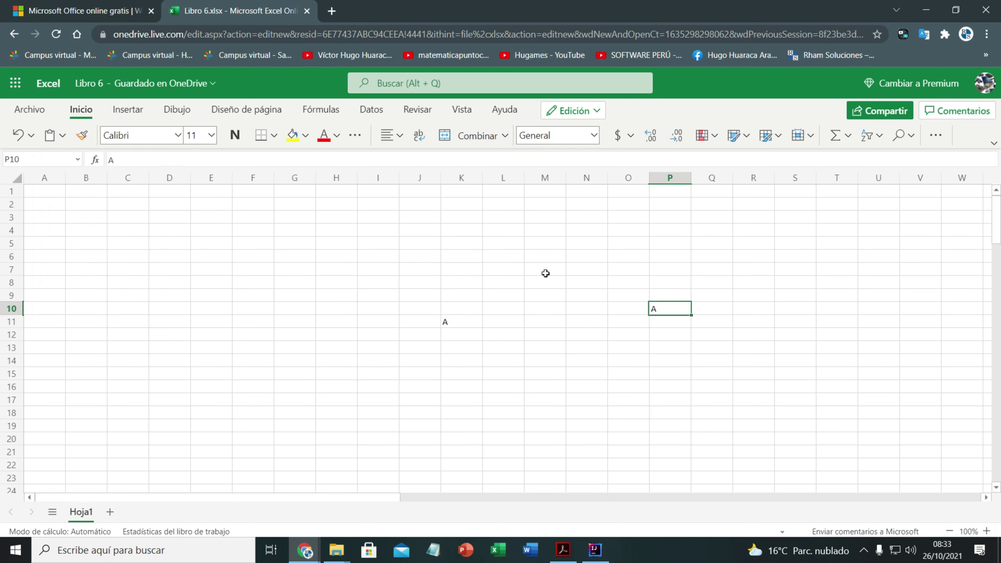
{"action": "left_click", "coordinate": [58, 135]}
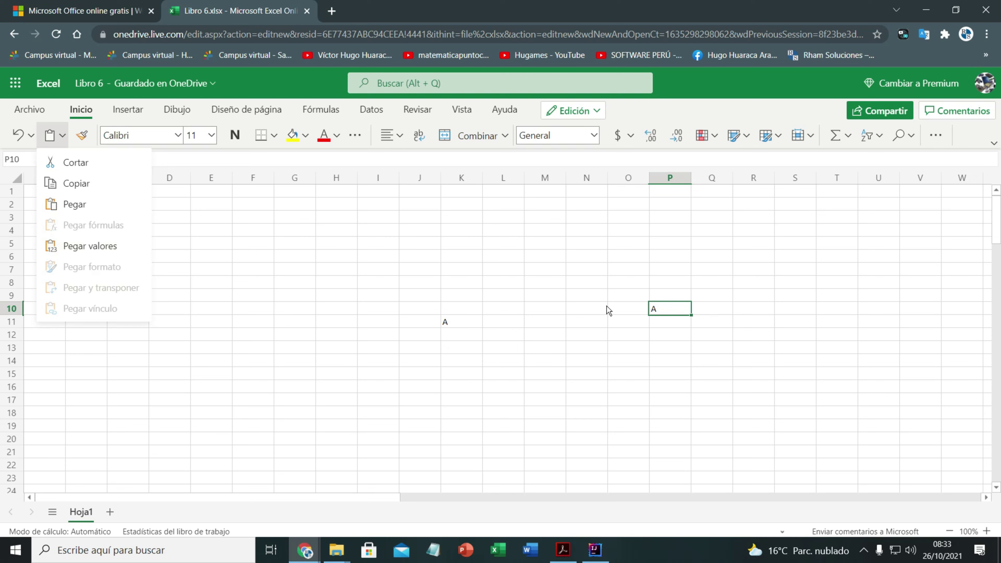
{"action": "left_click", "coordinate": [610, 285]}
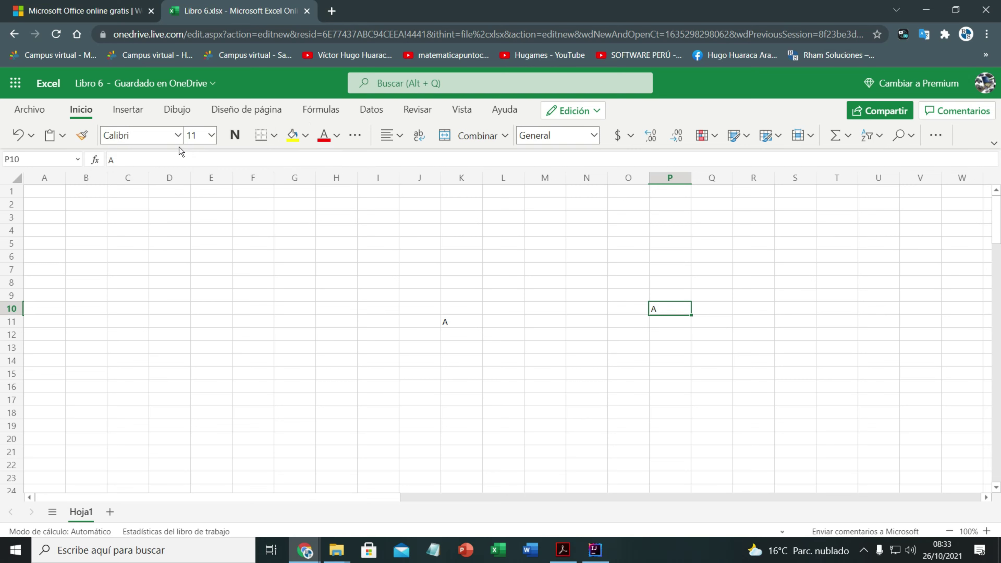
Format the A in P10 as red Arial Black size 18 on a yellow fill.
{"action": "left_click", "coordinate": [178, 135]}
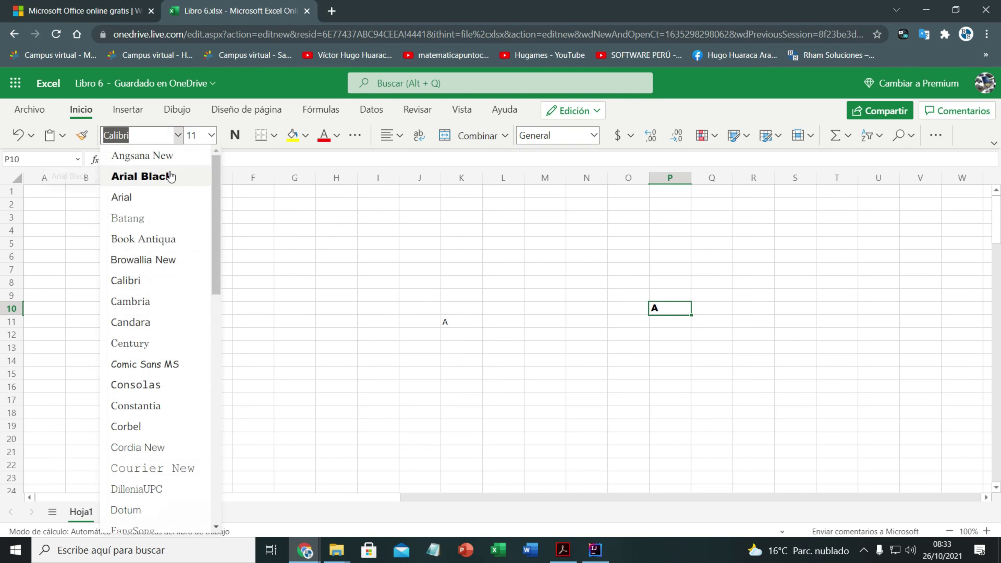
{"action": "left_click", "coordinate": [170, 176]}
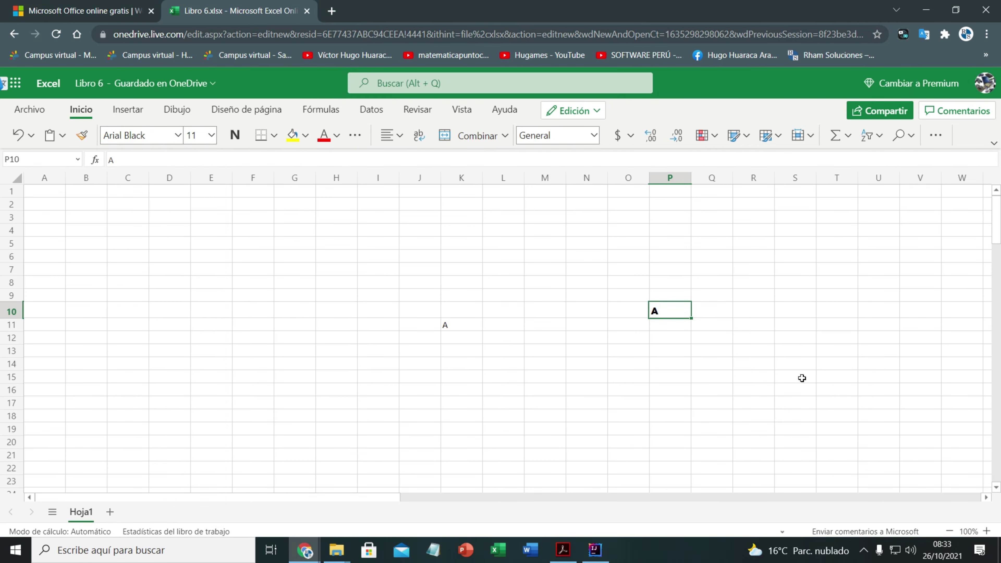
{"action": "left_click", "coordinate": [211, 135]}
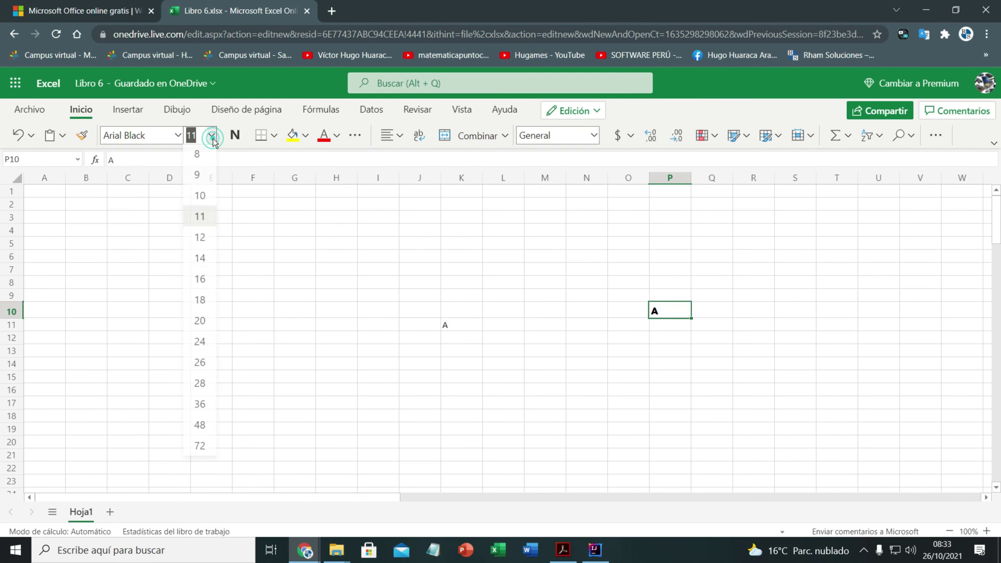
{"action": "left_click", "coordinate": [200, 301]}
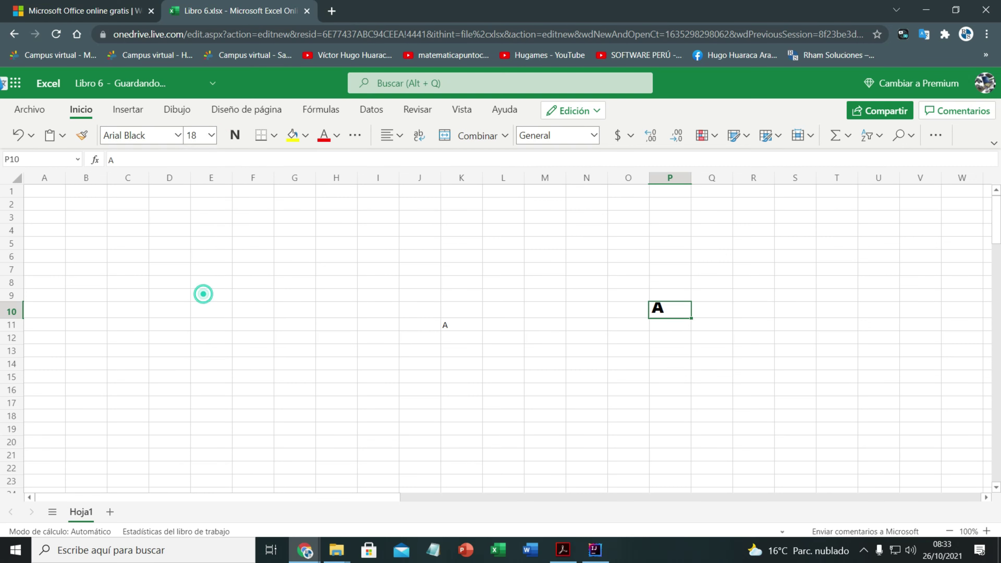
{"action": "left_click", "coordinate": [305, 135]}
{"action": "left_click", "coordinate": [351, 334]}
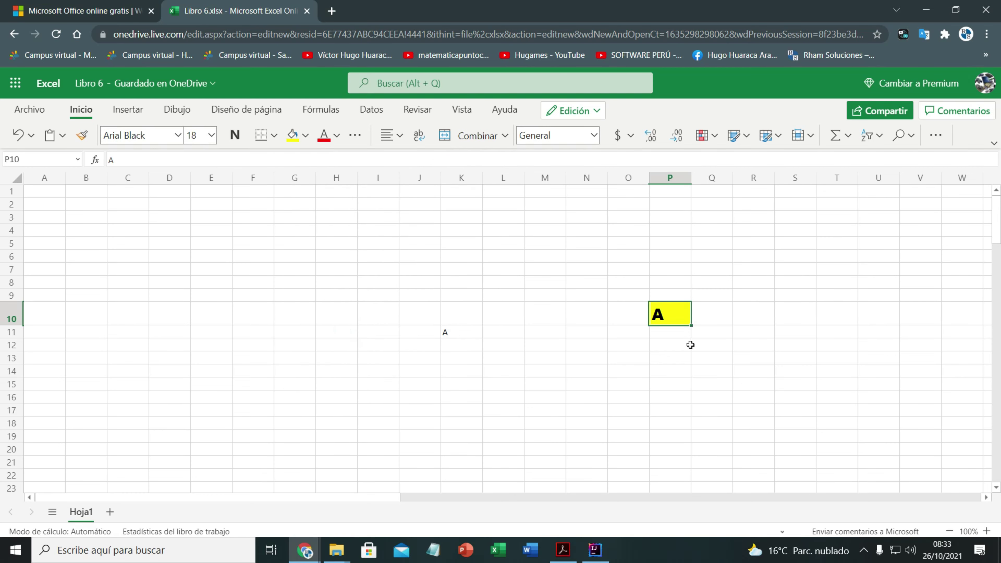
{"action": "left_click", "coordinate": [324, 143]}
Copy P10's formatting onto K11 with Copy Format.
{"action": "left_click", "coordinate": [82, 138]}
{"action": "left_click", "coordinate": [449, 334]}
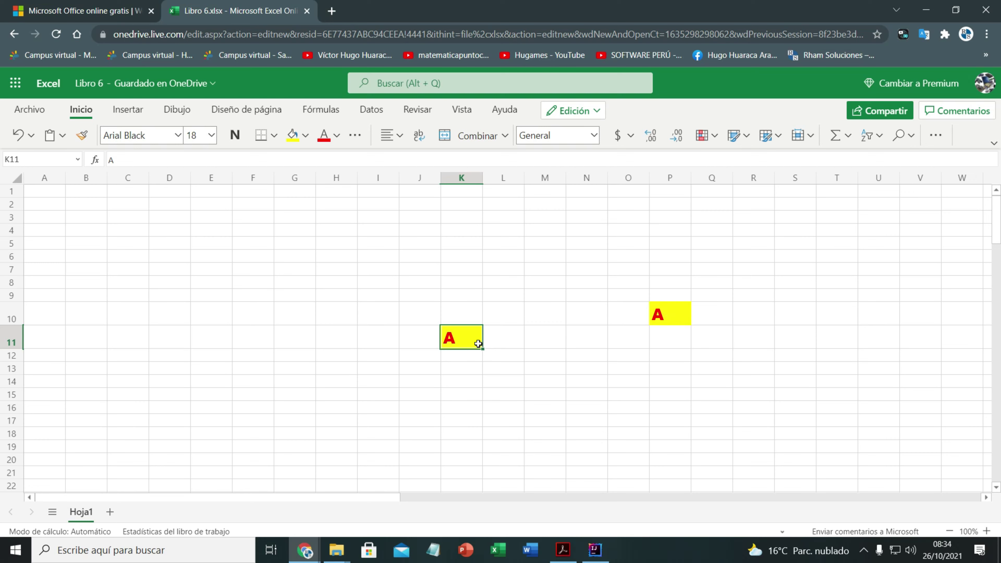
{"action": "left_click", "coordinate": [288, 256]}
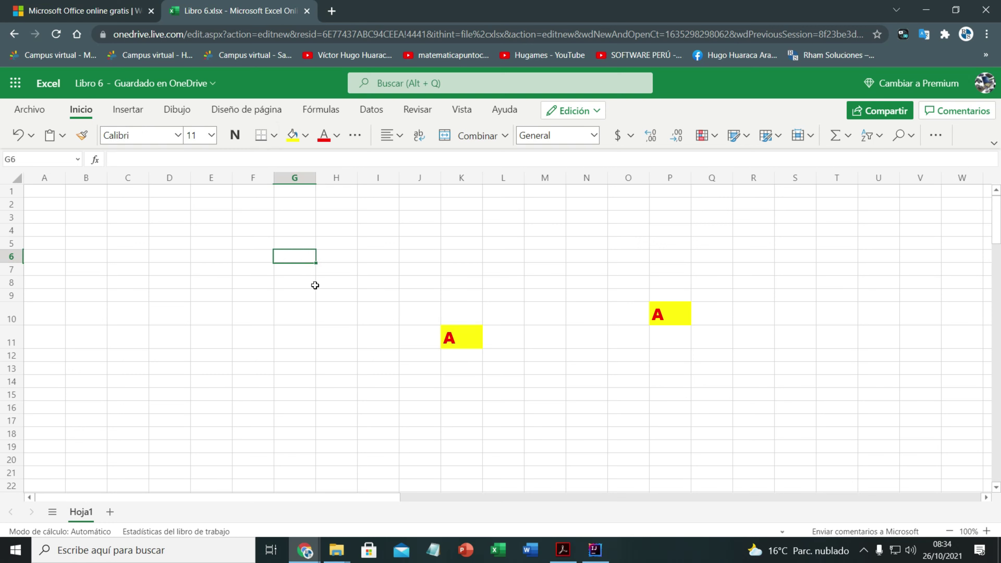
Apply All Borders to the block G5:H9.
{"action": "left_click_drag", "start_coordinate": [288, 242], "coordinate": [352, 296]}
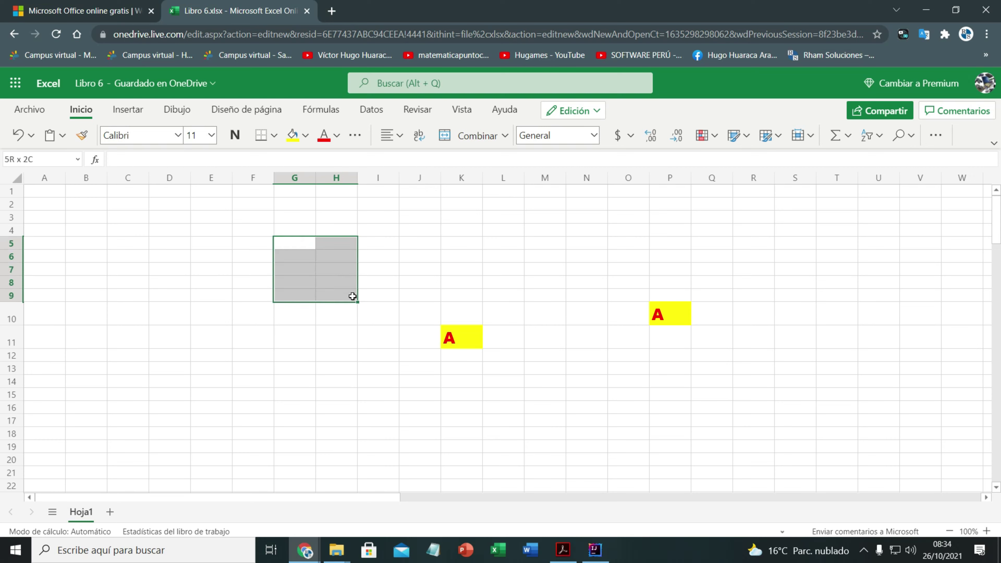
{"action": "left_click", "coordinate": [274, 136]}
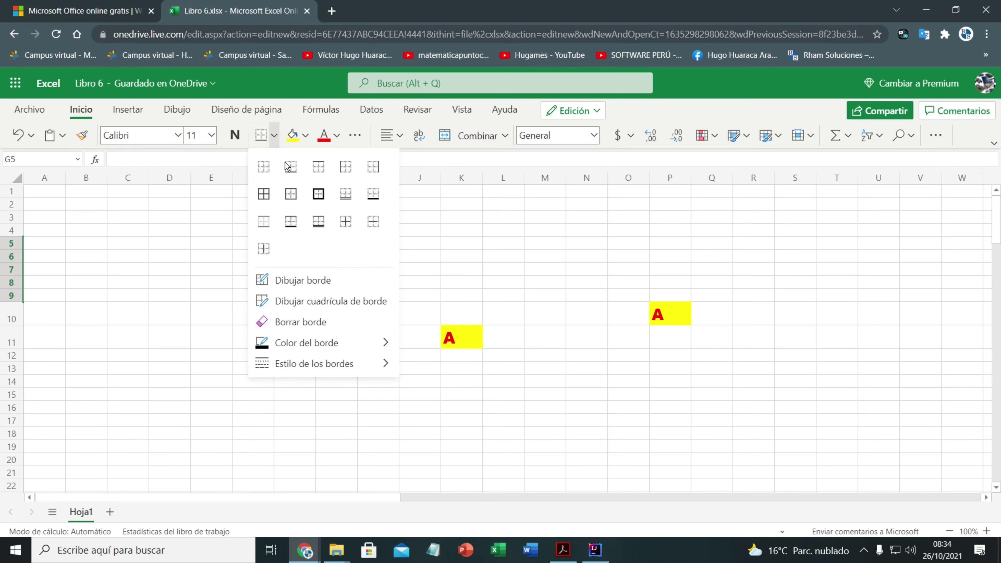
{"action": "left_click", "coordinate": [270, 195]}
{"action": "left_click", "coordinate": [394, 258]}
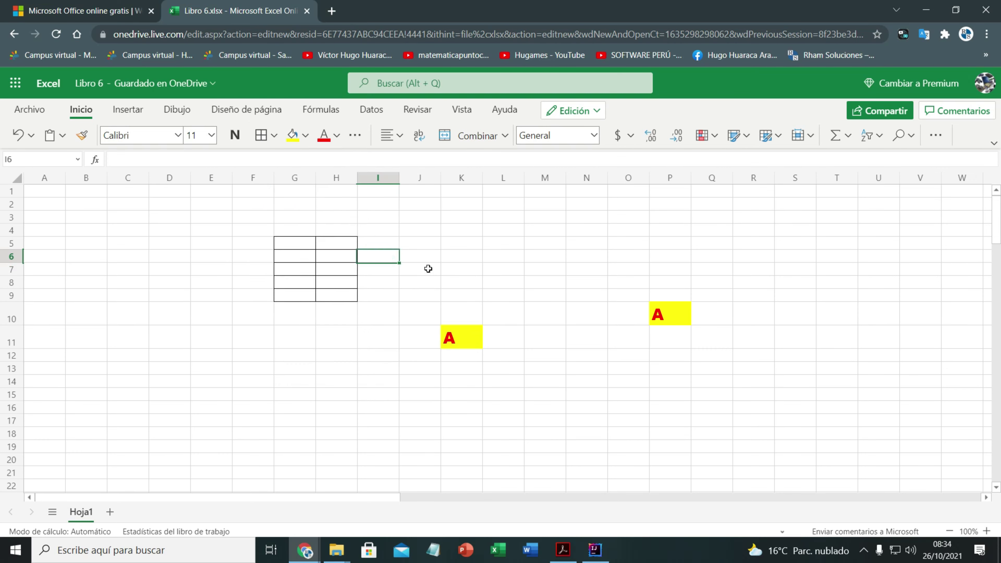
Fill R5:T10 yellow and give it a thick outside border.
{"action": "left_click_drag", "start_coordinate": [747, 243], "coordinate": [823, 312]}
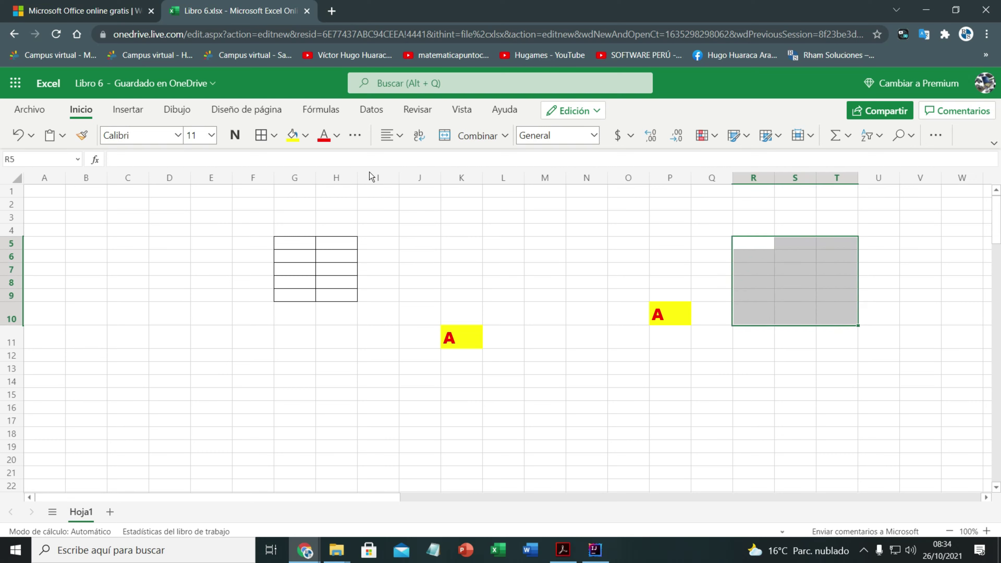
{"action": "left_click", "coordinate": [274, 135]}
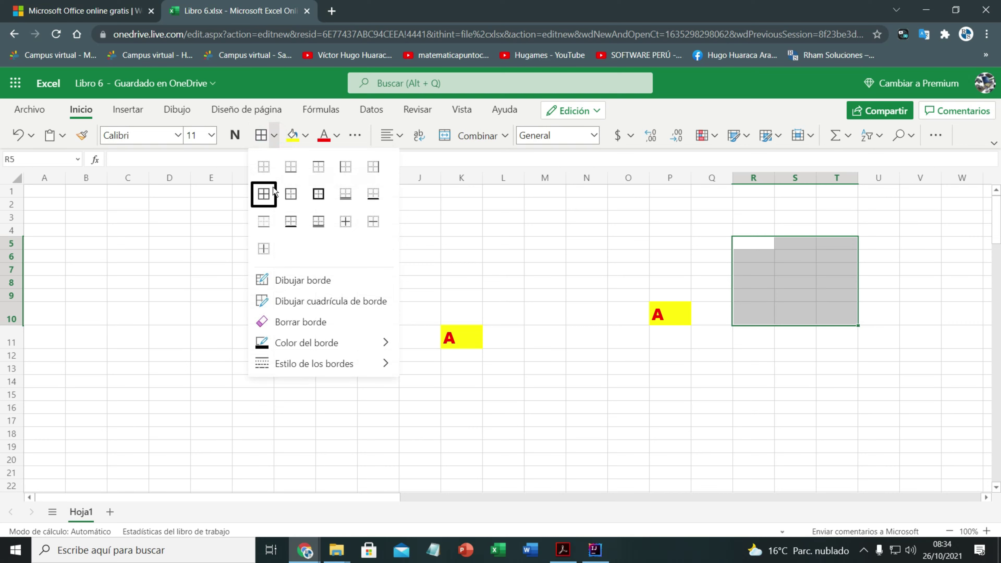
{"action": "left_click", "coordinate": [290, 195]}
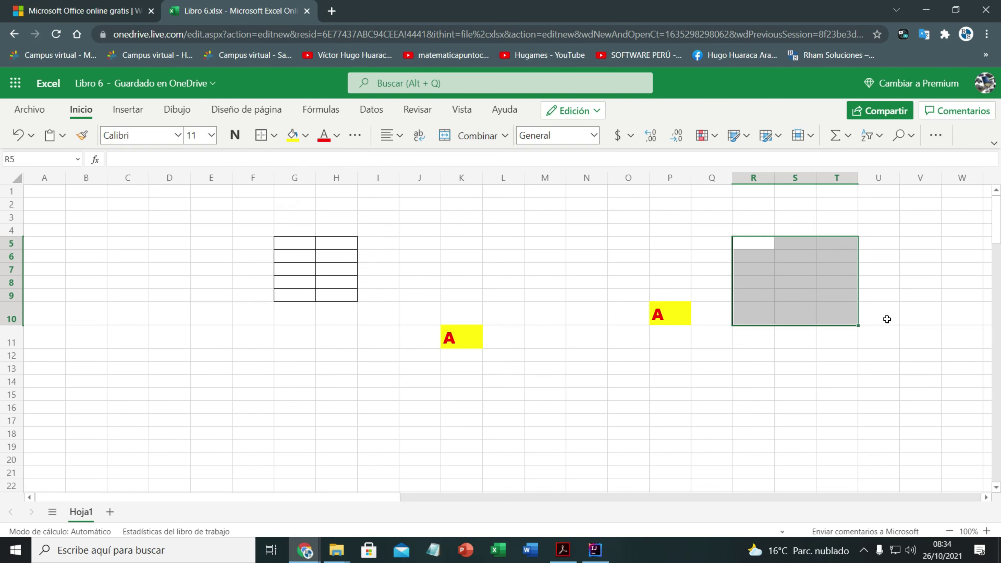
{"action": "left_click", "coordinate": [901, 304]}
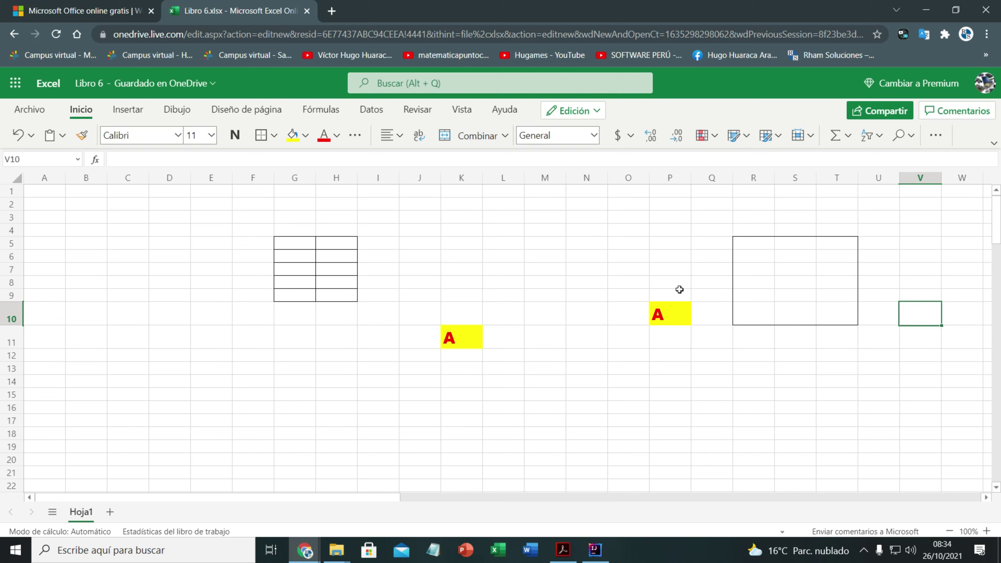
{"action": "left_click_drag", "start_coordinate": [745, 247], "coordinate": [847, 315]}
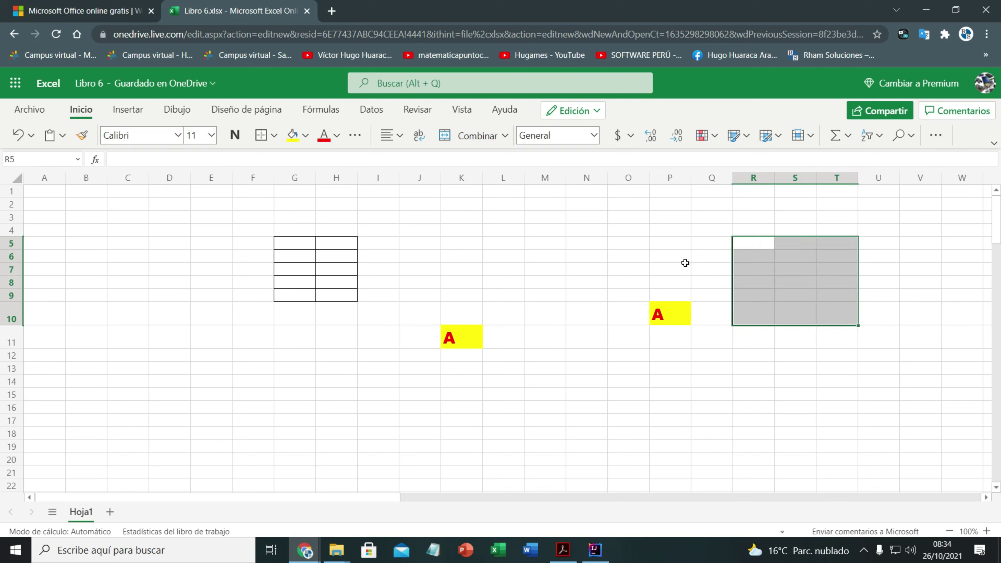
{"action": "left_click", "coordinate": [291, 134]}
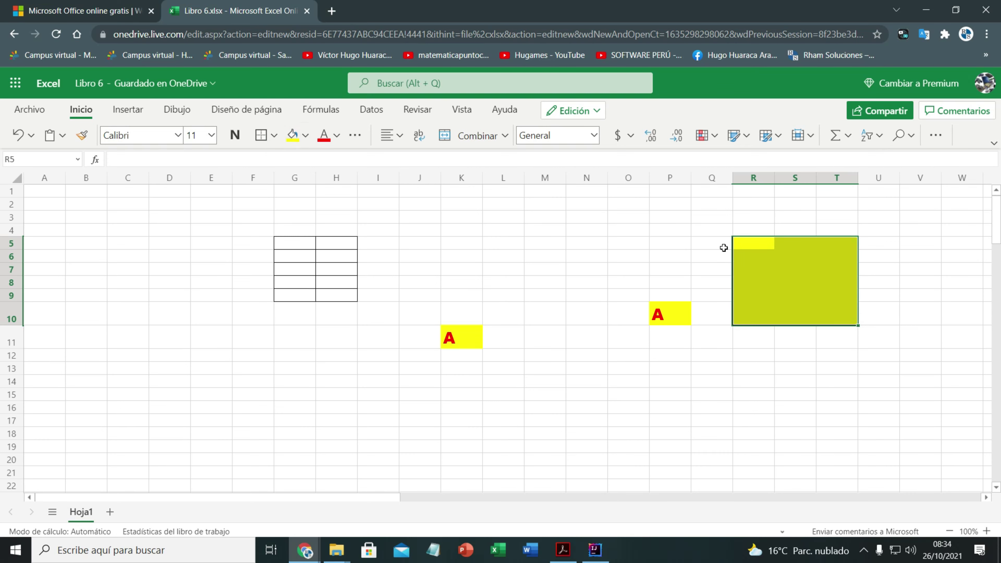
{"action": "left_click", "coordinate": [273, 138]}
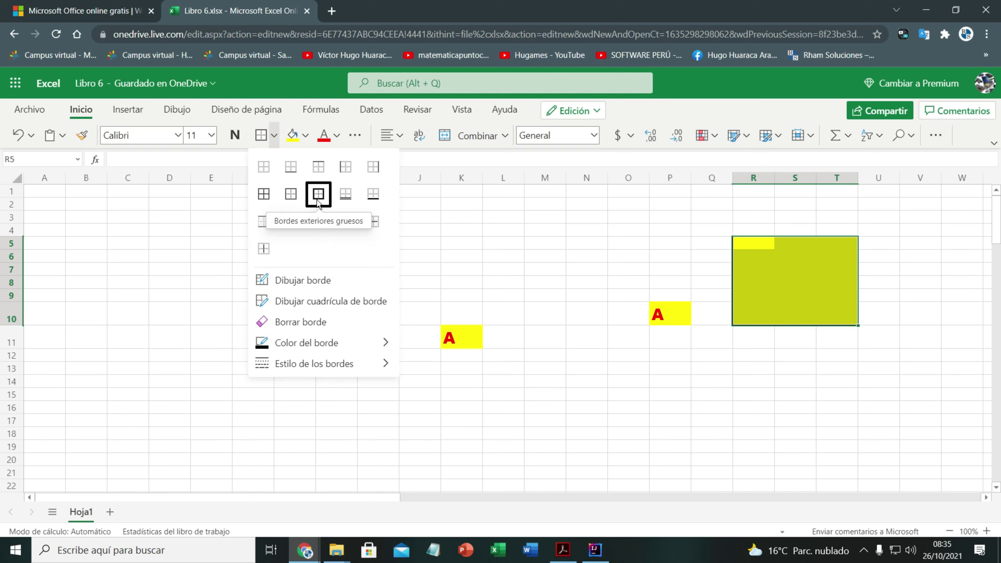
{"action": "left_click", "coordinate": [318, 203]}
{"action": "left_click", "coordinate": [695, 281]}
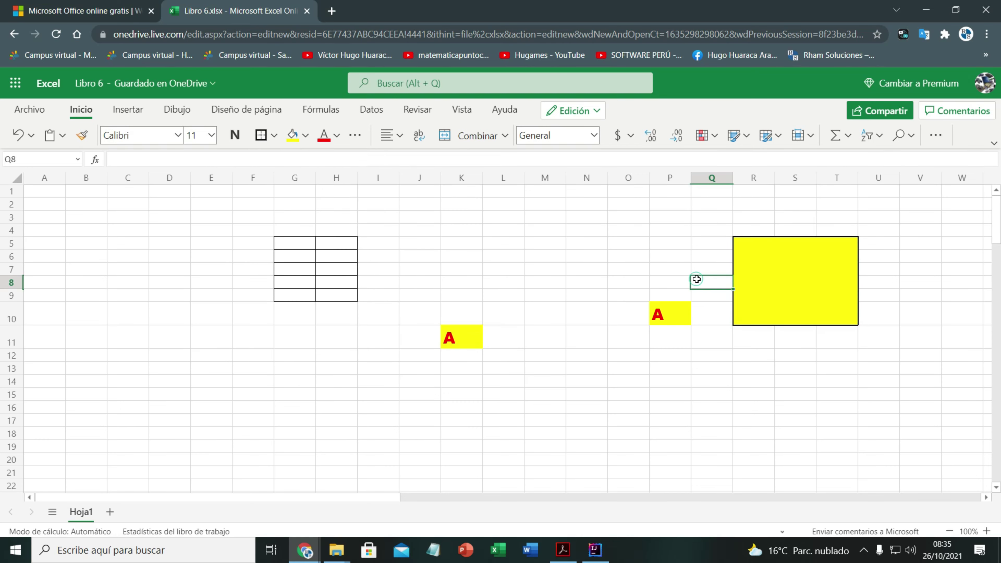
{"action": "left_click", "coordinate": [863, 298]}
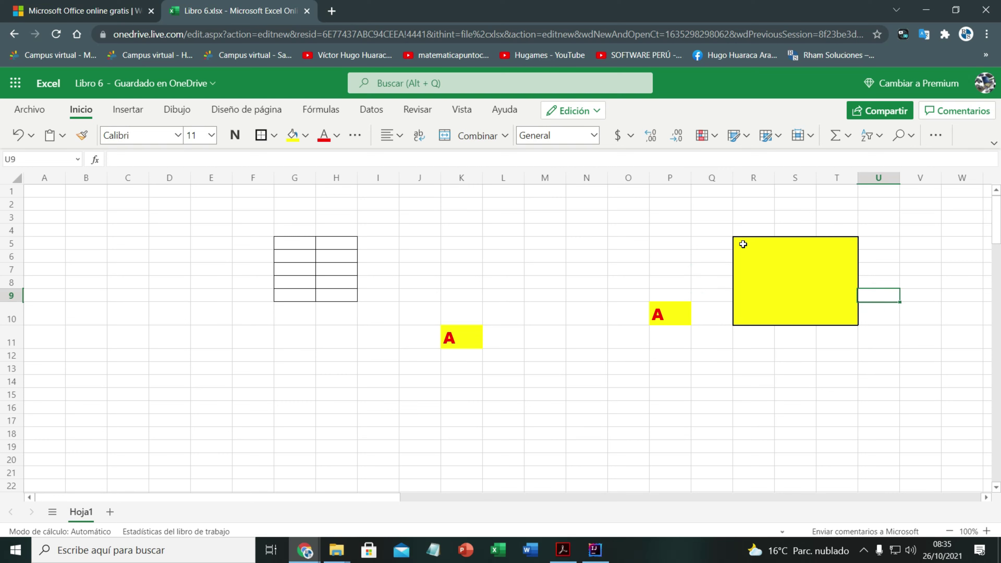
Add a bottom border under M4:N5 and a thick bottom border under J4:K8.
{"action": "left_click_drag", "start_coordinate": [742, 244], "coordinate": [833, 313]}
{"action": "left_click_drag", "start_coordinate": [544, 234], "coordinate": [574, 246]}
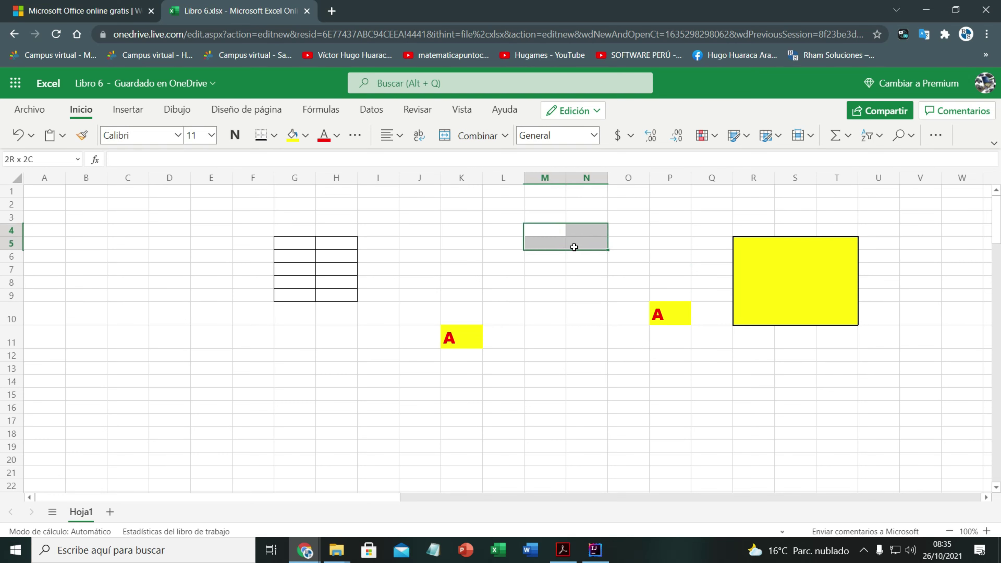
{"action": "left_click", "coordinate": [261, 135]}
{"action": "left_click", "coordinate": [523, 271]}
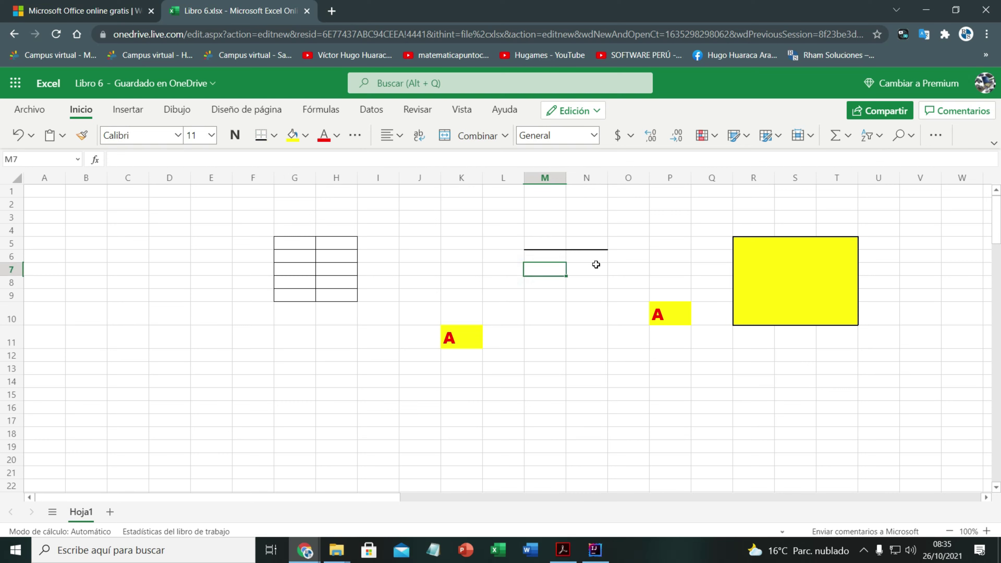
{"action": "left_click_drag", "start_coordinate": [436, 233], "coordinate": [442, 289]}
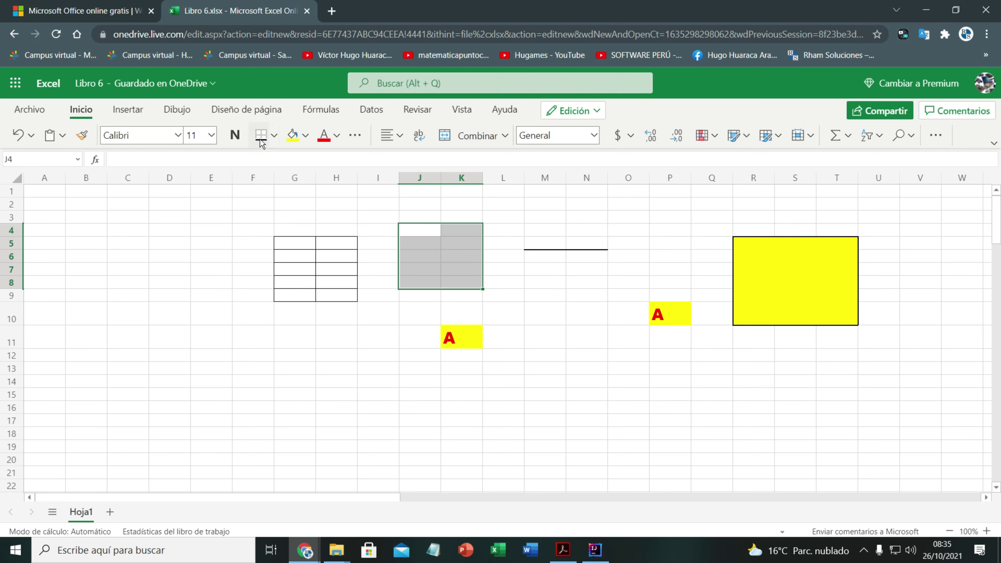
{"action": "left_click", "coordinate": [274, 135]}
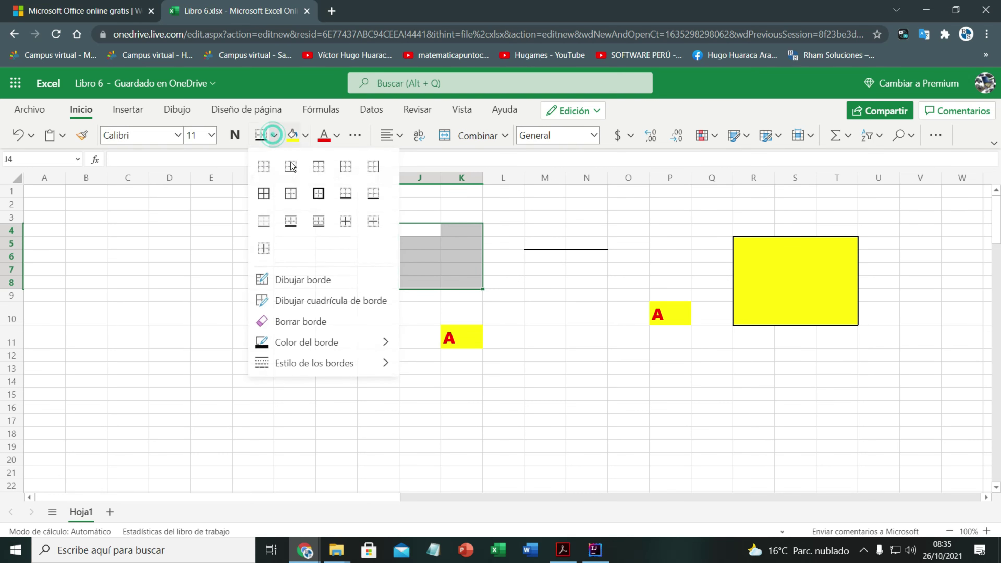
{"action": "left_click", "coordinate": [372, 195]}
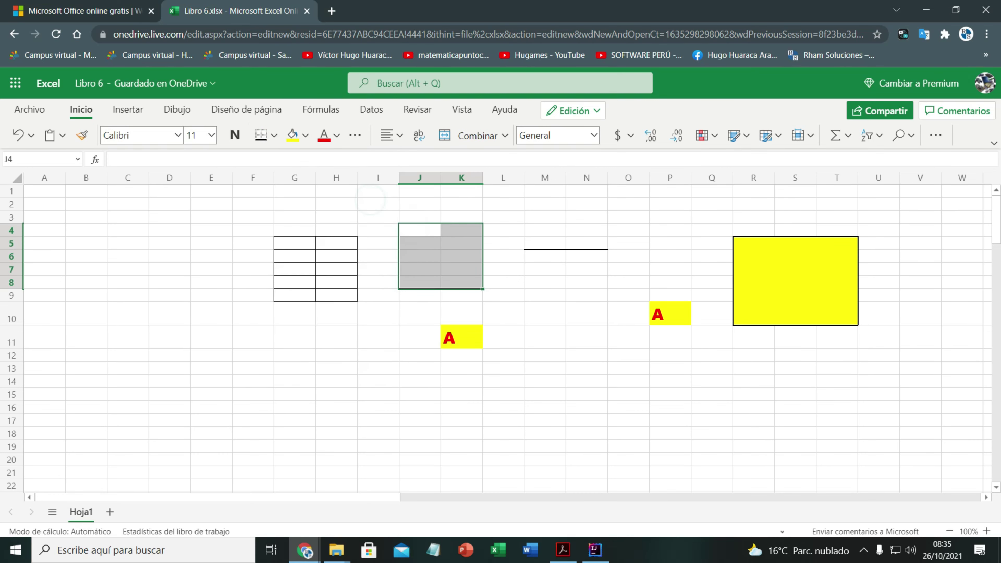
{"action": "left_click", "coordinate": [539, 284]}
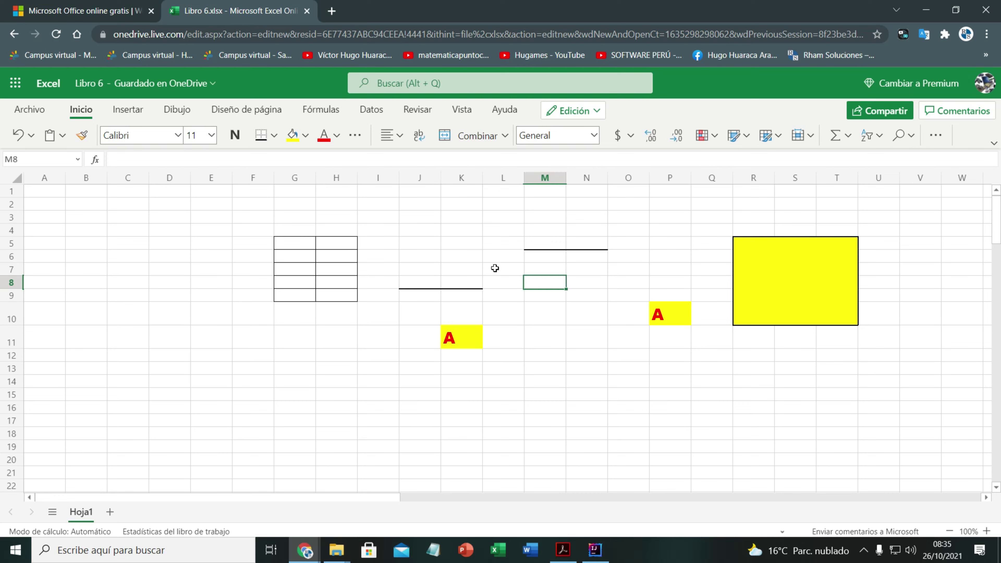
Remove all borders from G5:H9.
{"action": "left_click_drag", "start_coordinate": [294, 243], "coordinate": [336, 295]}
{"action": "left_click", "coordinate": [274, 135]}
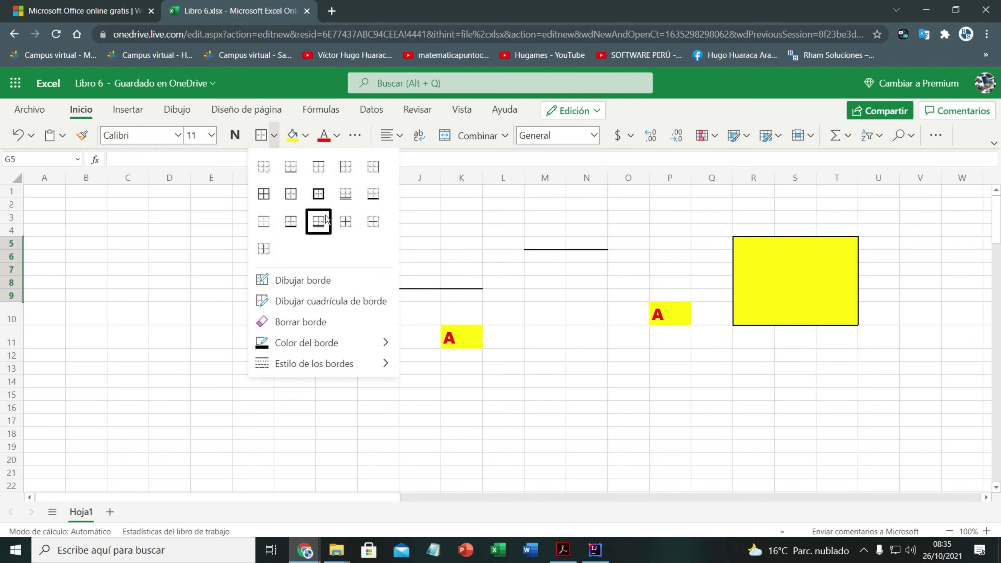
{"action": "left_click", "coordinate": [266, 167]}
{"action": "left_click", "coordinate": [390, 257]}
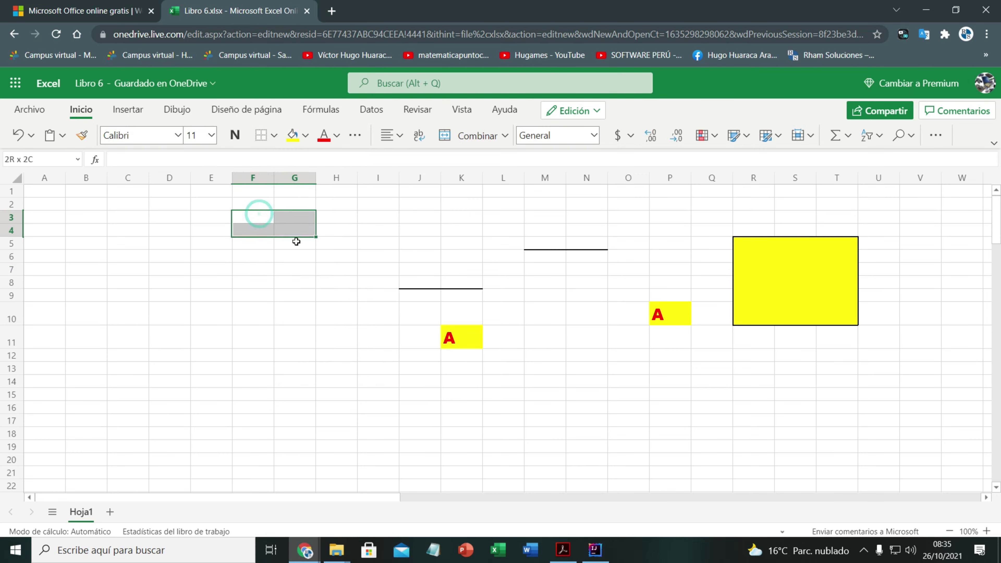
Draw an outside border around F3:G7.
{"action": "left_click_drag", "start_coordinate": [259, 214], "coordinate": [294, 268]}
{"action": "left_click", "coordinate": [274, 137]}
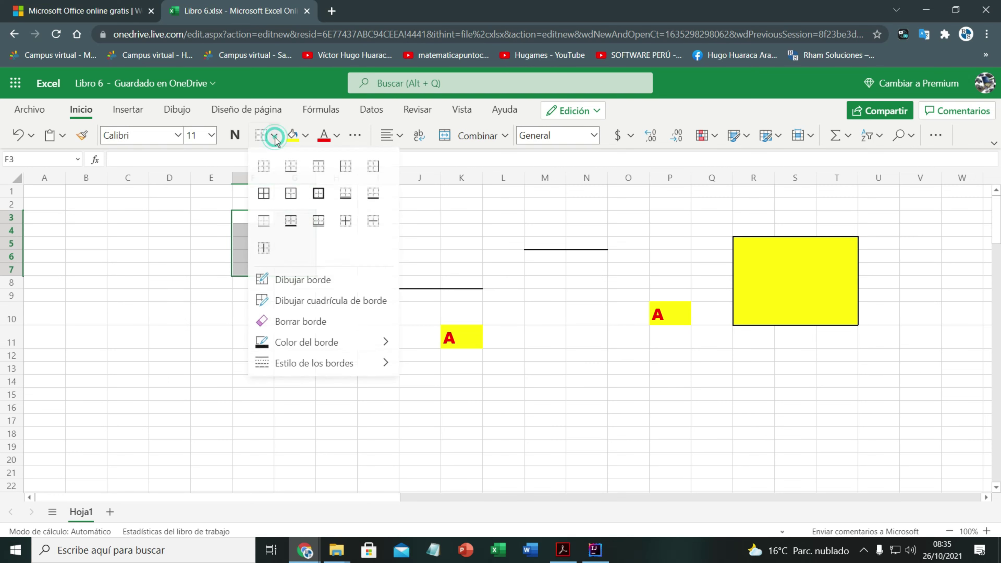
{"action": "left_click", "coordinate": [290, 194]}
{"action": "left_click", "coordinate": [367, 228]}
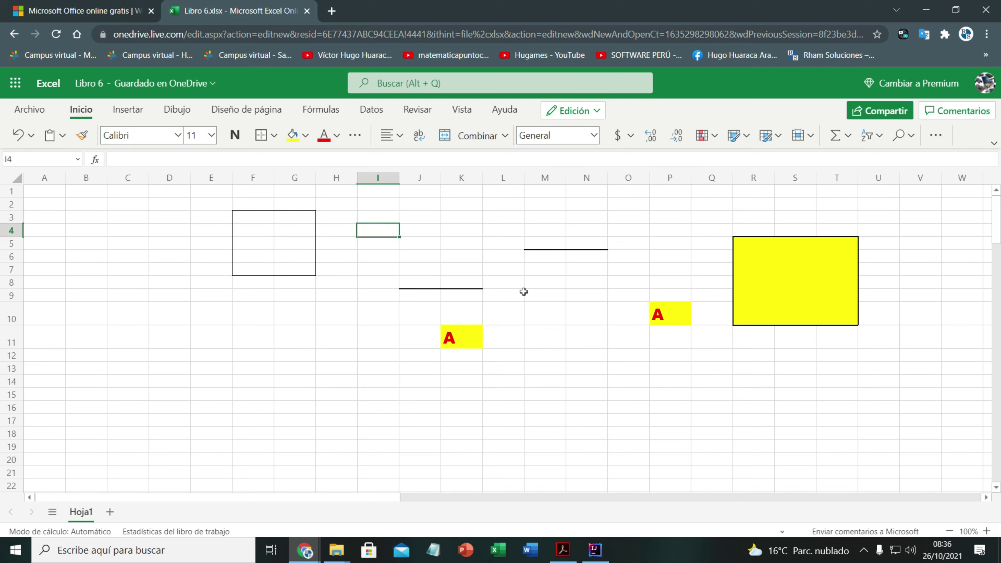
Add top and double bottom borders to J3:K6.
{"action": "left_click", "coordinate": [274, 135]}
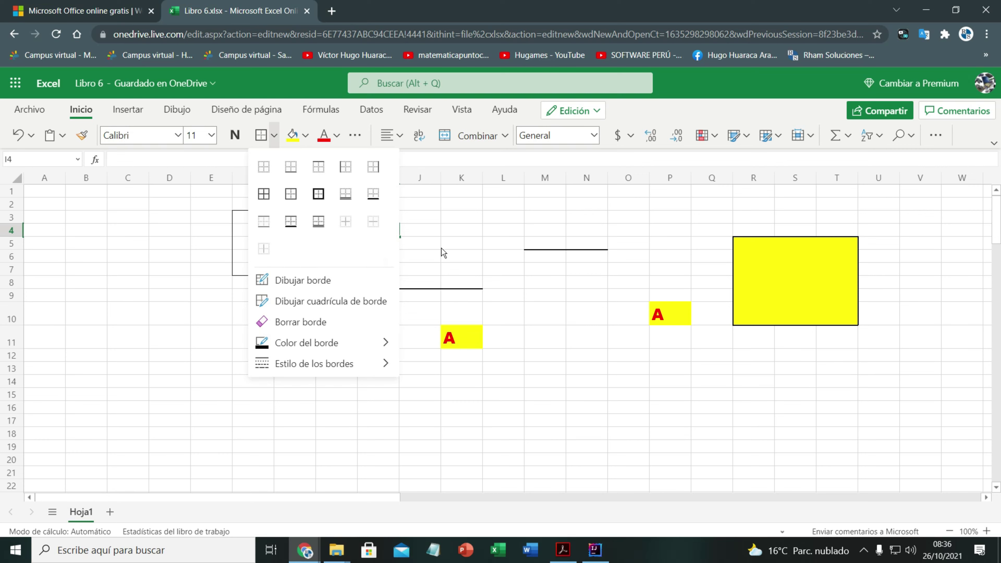
{"action": "left_click_drag", "start_coordinate": [438, 217], "coordinate": [465, 259]}
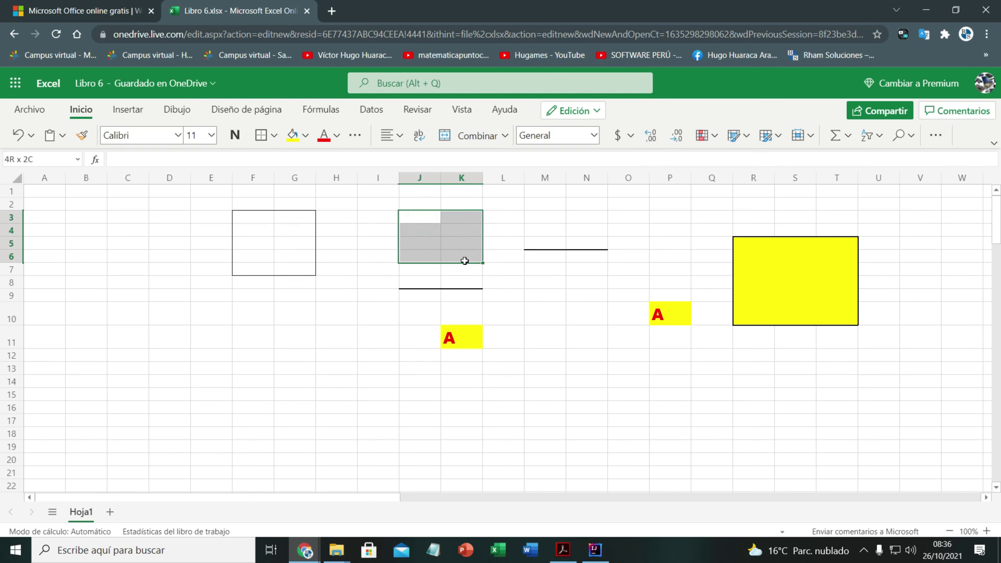
{"action": "left_click", "coordinate": [275, 136]}
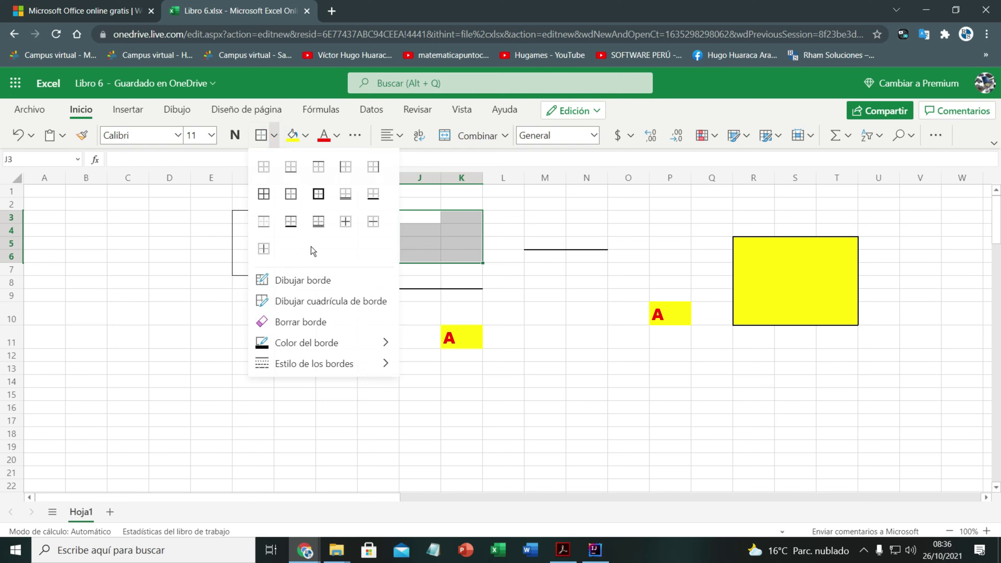
{"action": "left_click", "coordinate": [318, 223]}
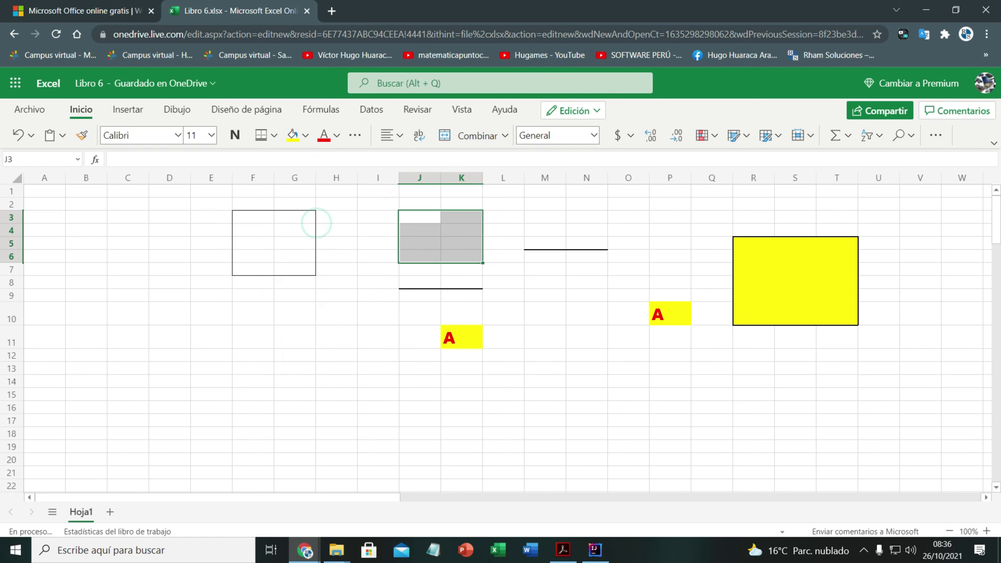
{"action": "left_click", "coordinate": [497, 281]}
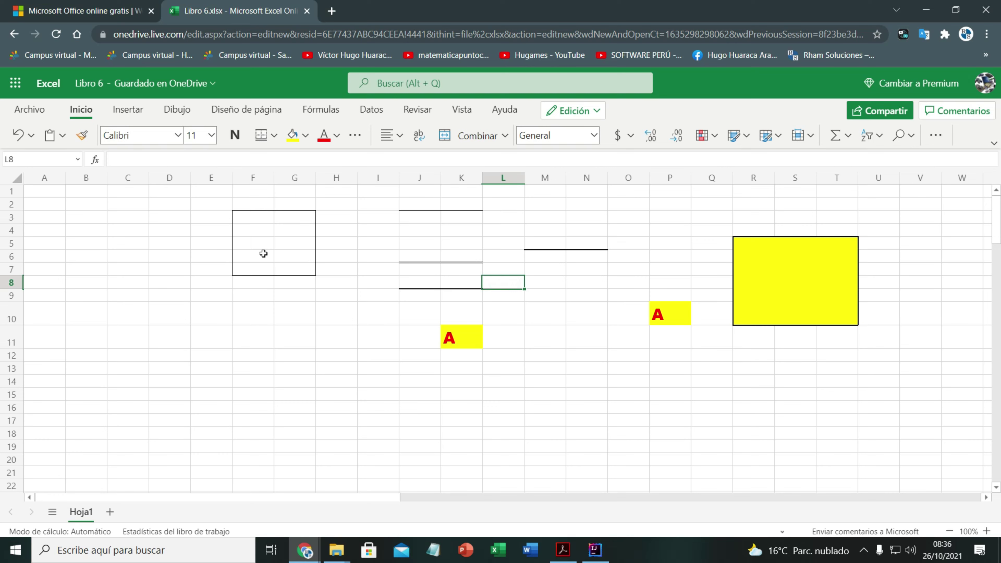
{"action": "left_click_drag", "start_coordinate": [155, 240], "coordinate": [186, 270]}
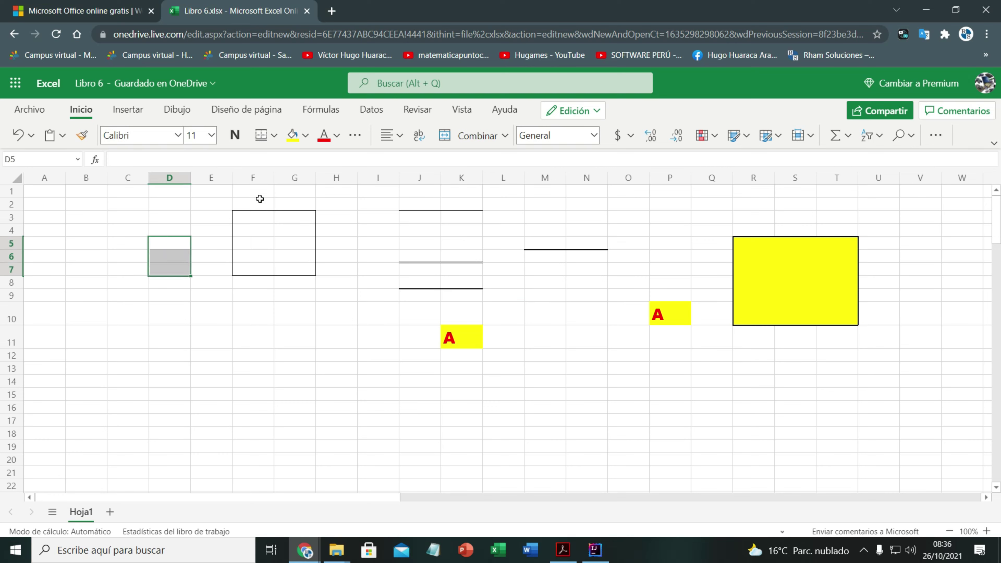
Draw red border outlines around Q6:R10 and L7:M10, then choose Borrar borde.
{"action": "left_click", "coordinate": [274, 135]}
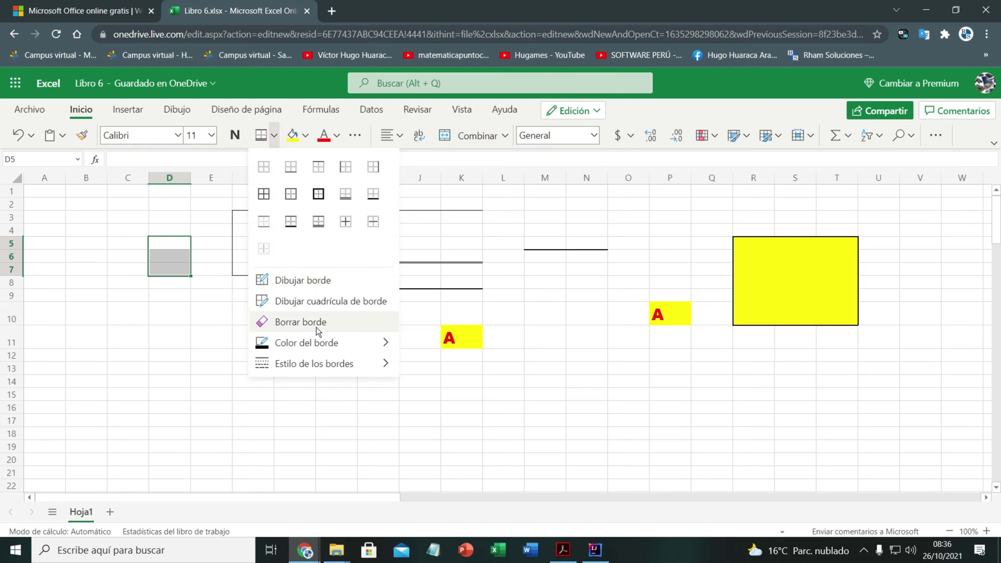
{"action": "mouse_move", "coordinate": [306, 343]}
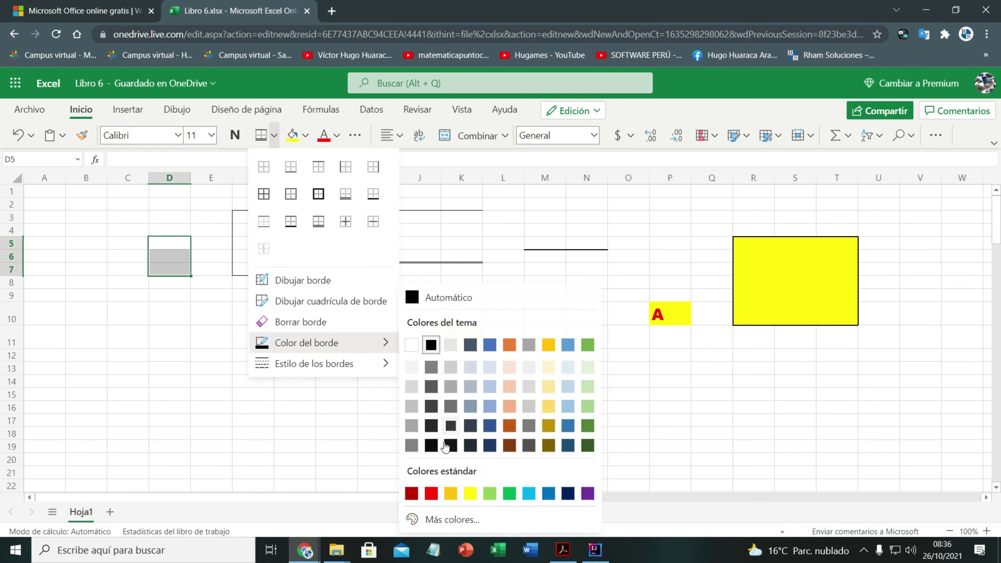
{"action": "left_click", "coordinate": [432, 494]}
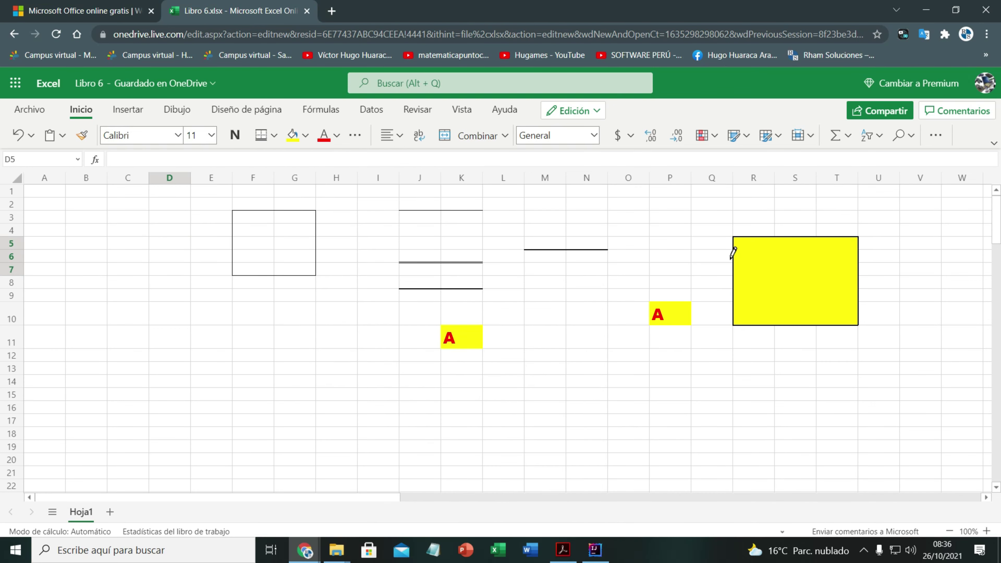
{"action": "left_click_drag", "start_coordinate": [735, 252], "coordinate": [742, 310]}
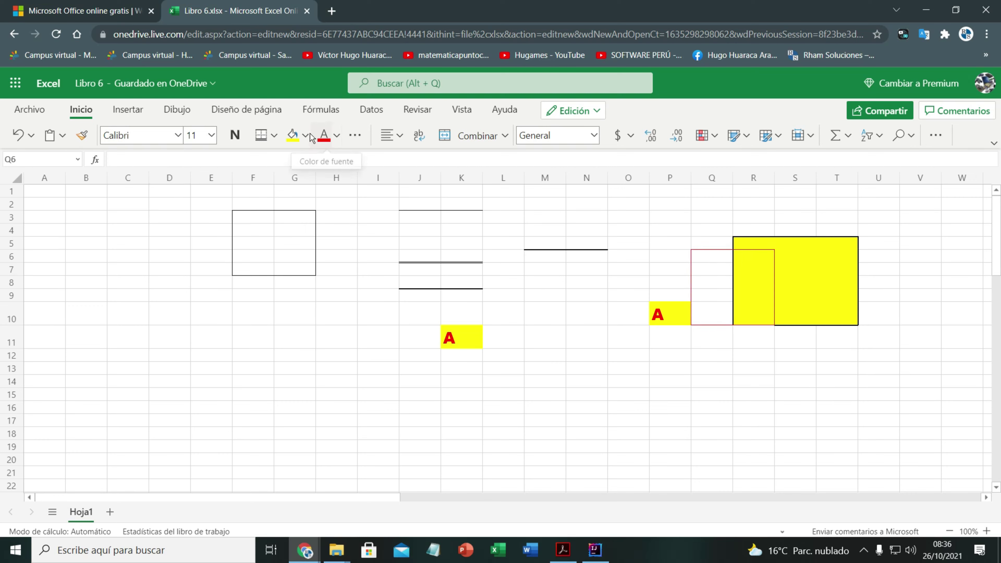
{"action": "left_click", "coordinate": [274, 136]}
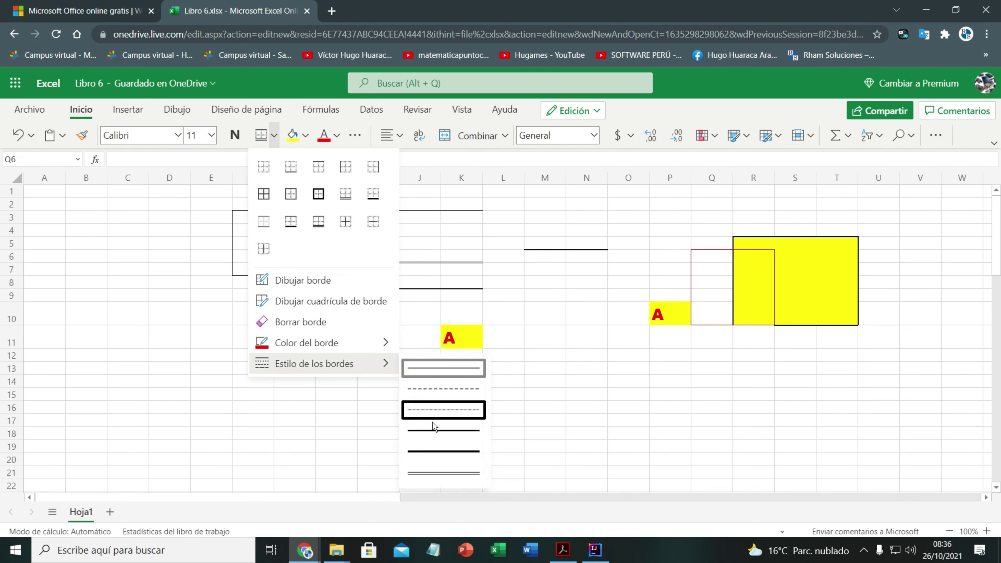
{"action": "left_click", "coordinate": [434, 475]}
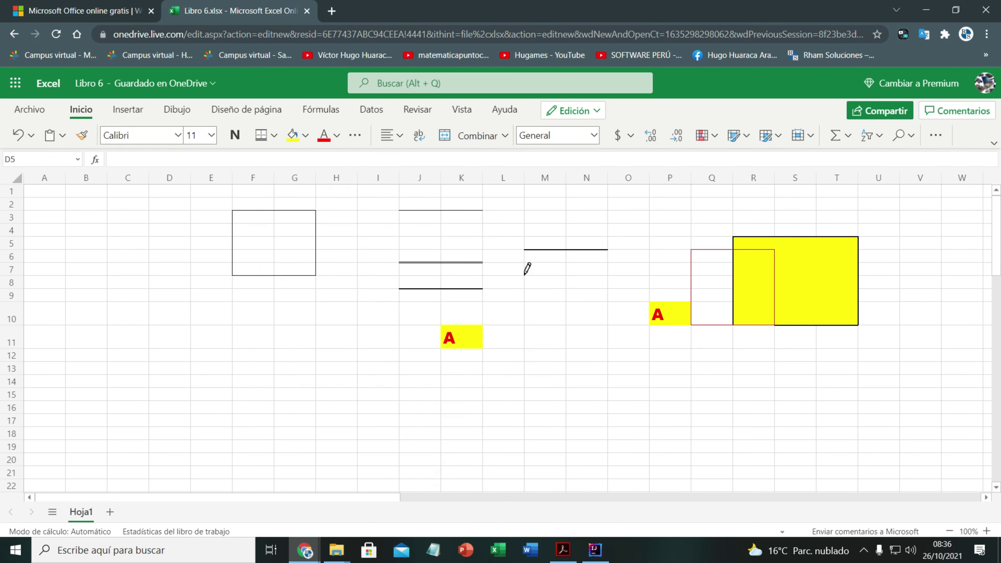
{"action": "left_click_drag", "start_coordinate": [524, 265], "coordinate": [558, 306]}
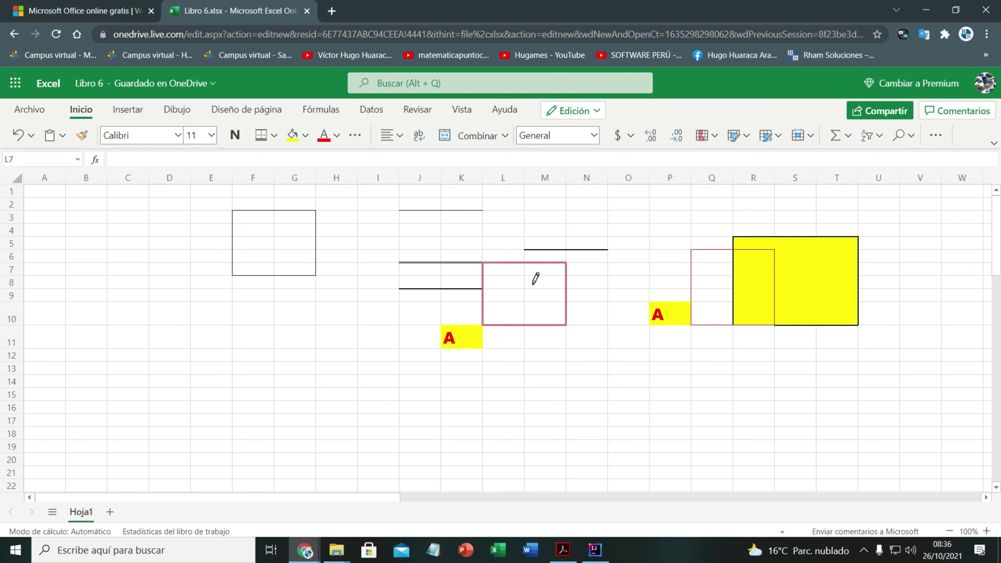
{"action": "left_click", "coordinate": [276, 136]}
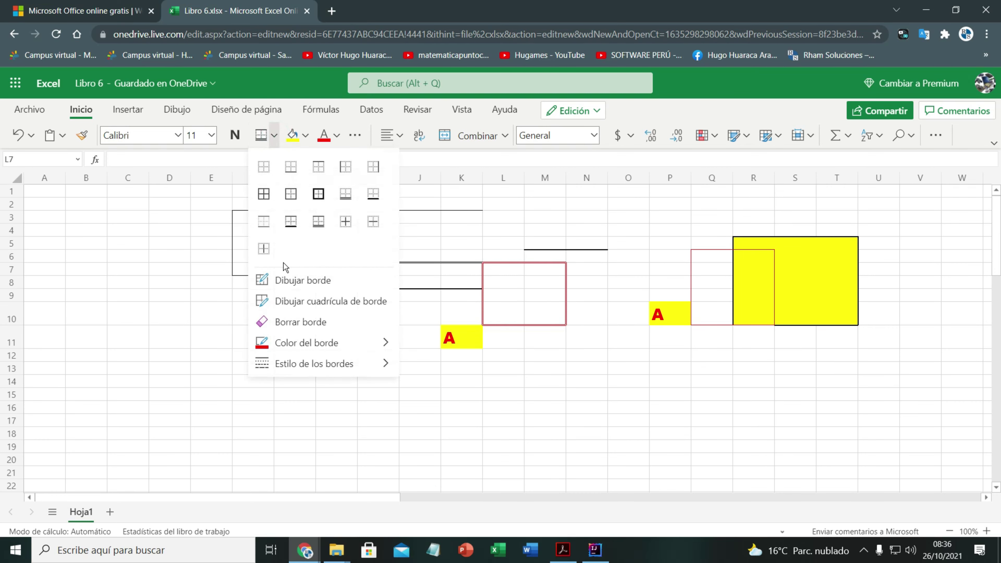
{"action": "left_click", "coordinate": [304, 323]}
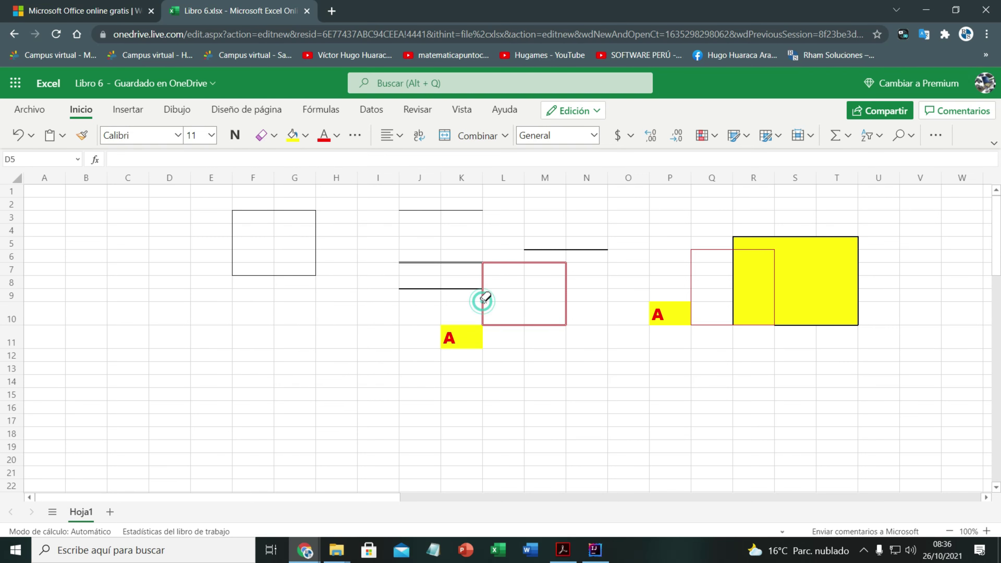
Erase every drawn border across F3:U11, including both red rectangles, then exit erase mode.
{"action": "mouse_move", "coordinate": [480, 294]}
{"action": "left_mouse_down"}
{"action": "mouse_move", "coordinate": [570, 303]}
{"action": "mouse_move", "coordinate": [574, 264]}
{"action": "mouse_move", "coordinate": [539, 319]}
{"action": "left_mouse_up"}
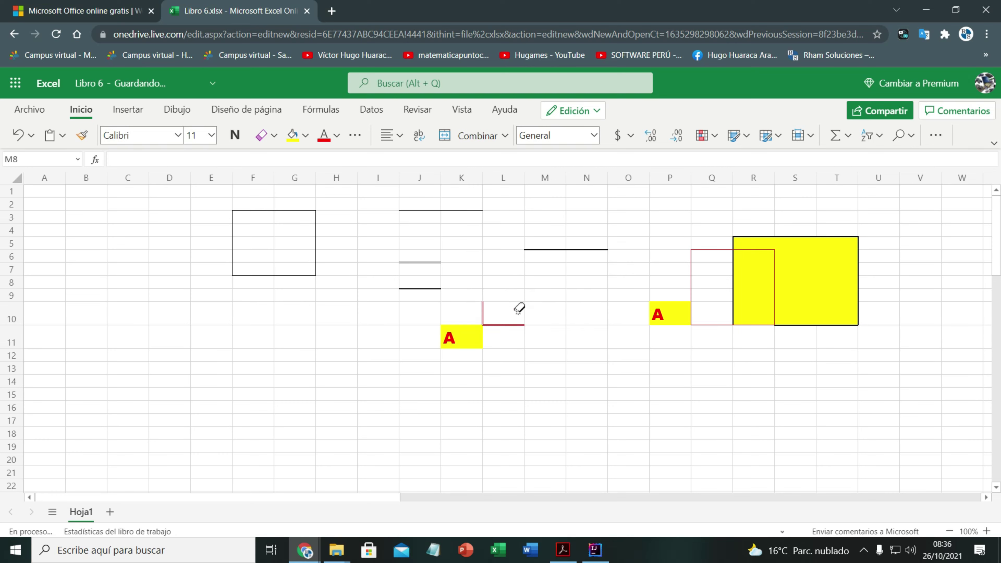
{"action": "left_click_drag", "start_coordinate": [503, 291], "coordinate": [505, 330]}
{"action": "left_click_drag", "start_coordinate": [669, 268], "coordinate": [871, 224]}
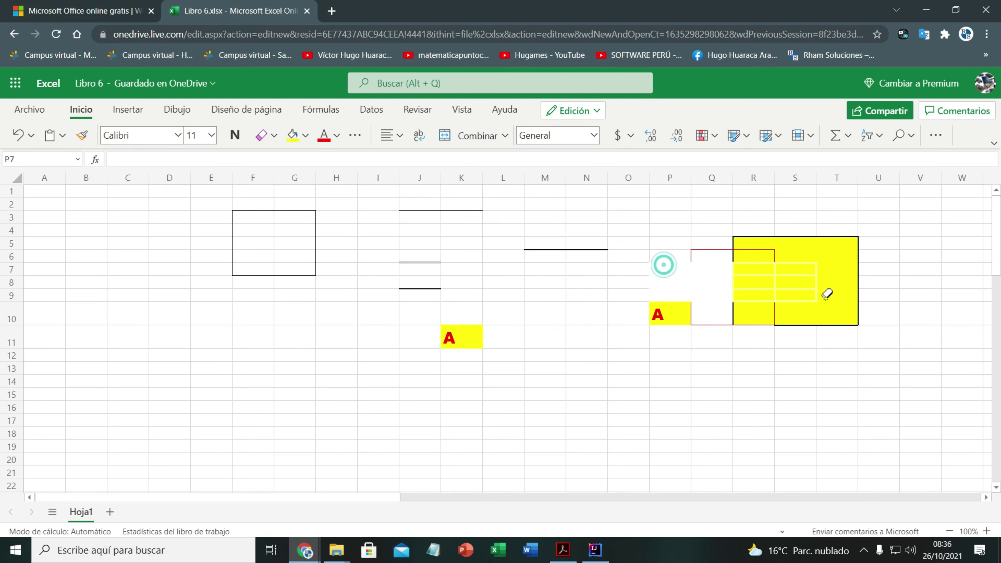
{"action": "left_click_drag", "start_coordinate": [802, 250], "coordinate": [269, 296]}
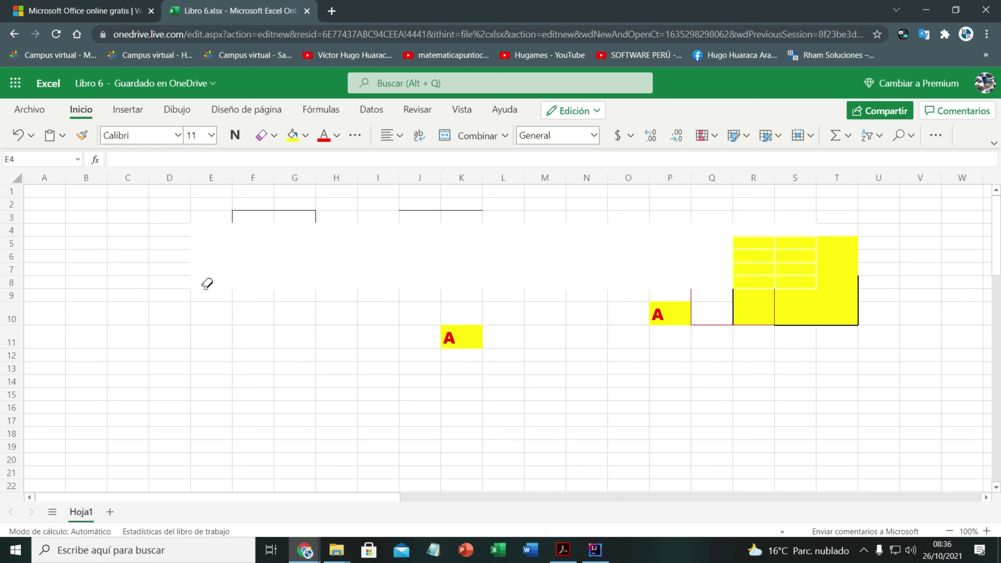
{"action": "mouse_move", "coordinate": [269, 296]}
{"action": "left_mouse_down"}
{"action": "mouse_move", "coordinate": [223, 346]}
{"action": "mouse_move", "coordinate": [234, 351]}
{"action": "left_mouse_up"}
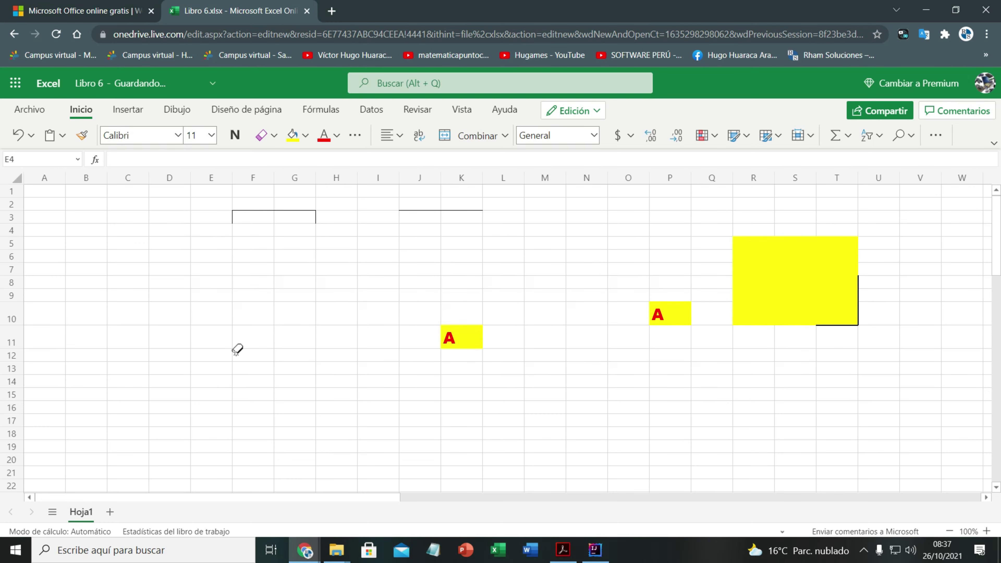
{"action": "mouse_move", "coordinate": [973, 408]}
{"action": "left_mouse_down"}
{"action": "mouse_move", "coordinate": [764, 338]}
{"action": "mouse_move", "coordinate": [675, 251]}
{"action": "mouse_move", "coordinate": [228, 222]}
{"action": "mouse_move", "coordinate": [154, 206]}
{"action": "left_mouse_up"}
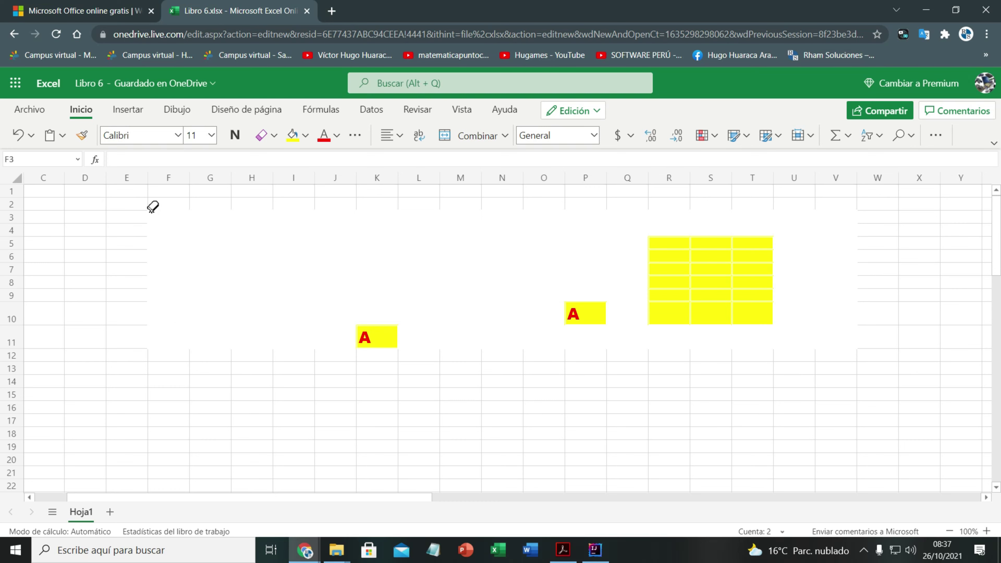
{"action": "left_click_drag", "start_coordinate": [153, 206], "coordinate": [153, 206]}
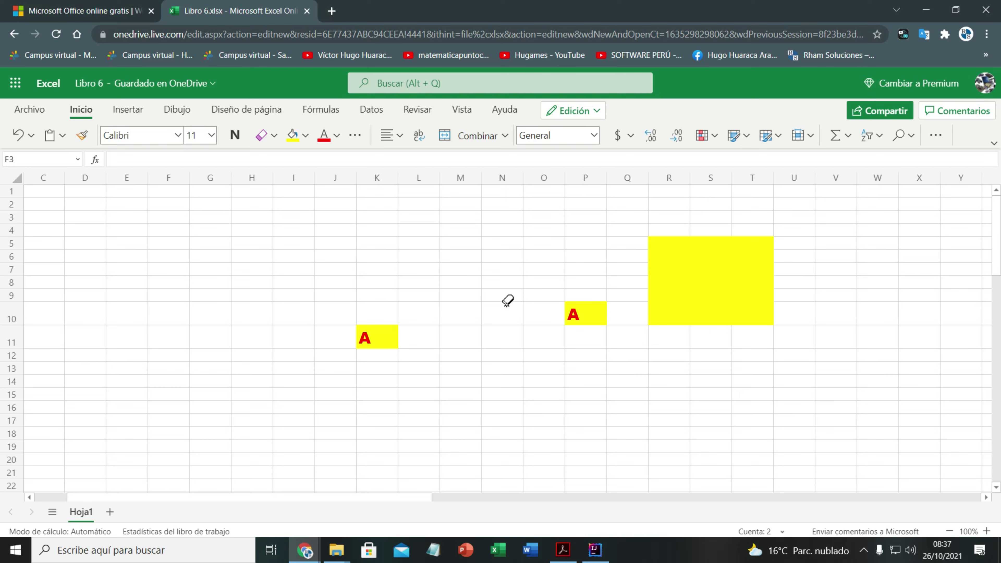
{"action": "key", "text": "Escape"}
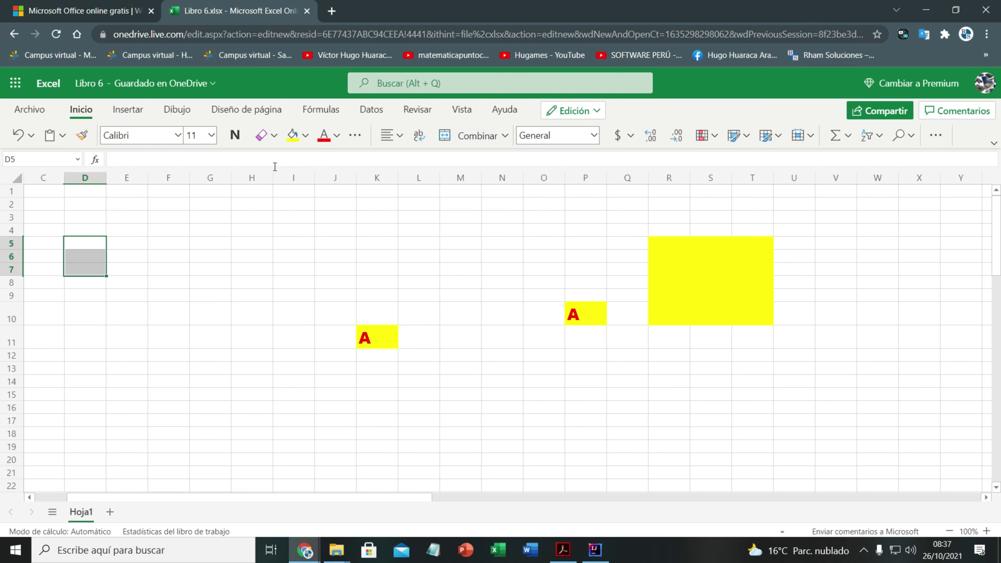
Enlarge K11's red A to size 20, then reduce it back to 18.
{"action": "left_click", "coordinate": [355, 136]}
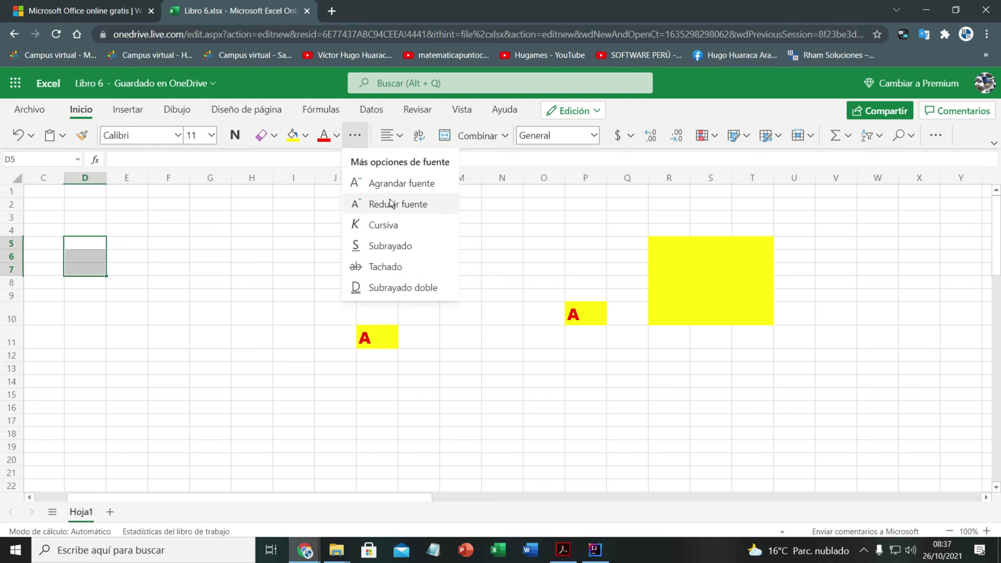
{"action": "left_click", "coordinate": [369, 341]}
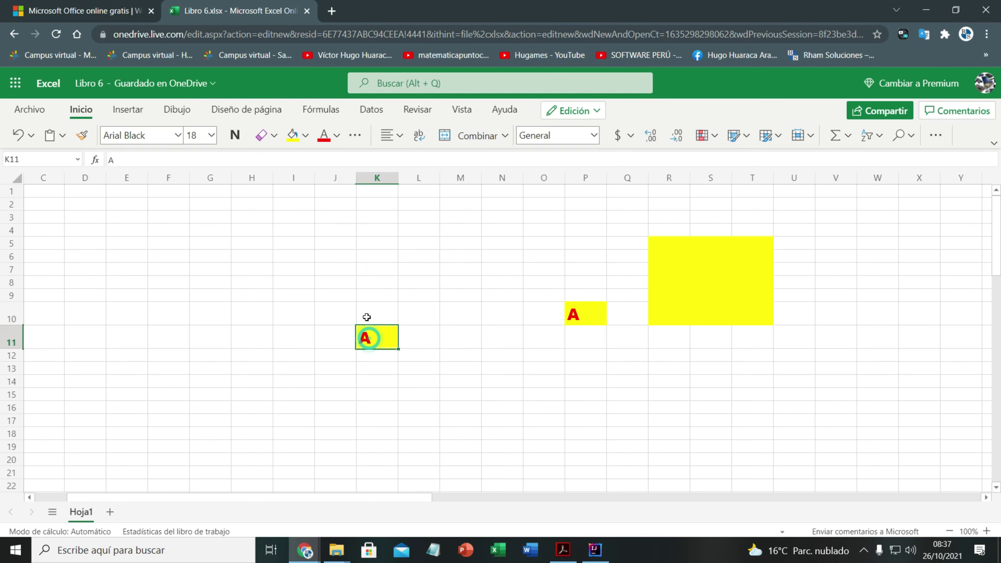
{"action": "left_click", "coordinate": [354, 137]}
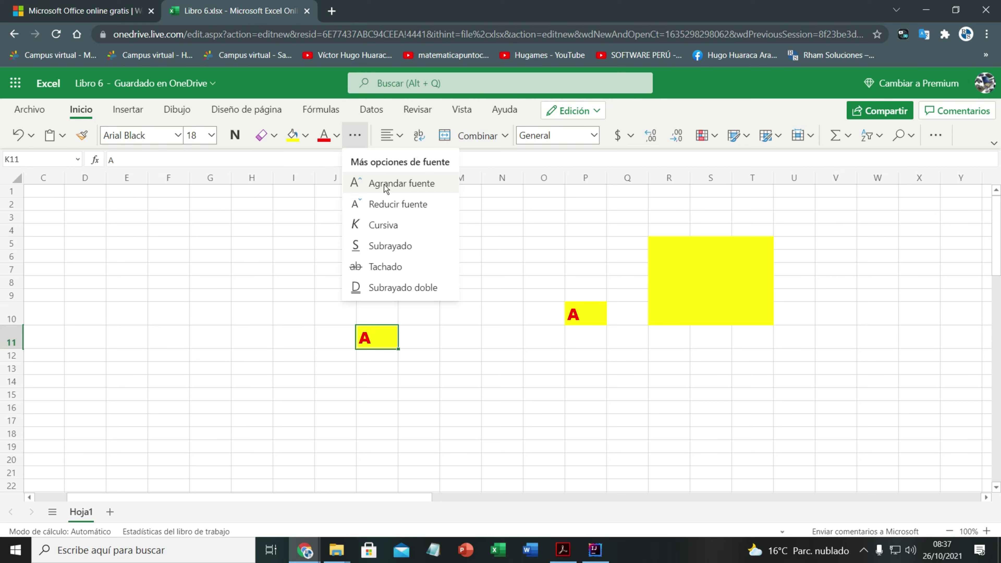
{"action": "left_click", "coordinate": [385, 188]}
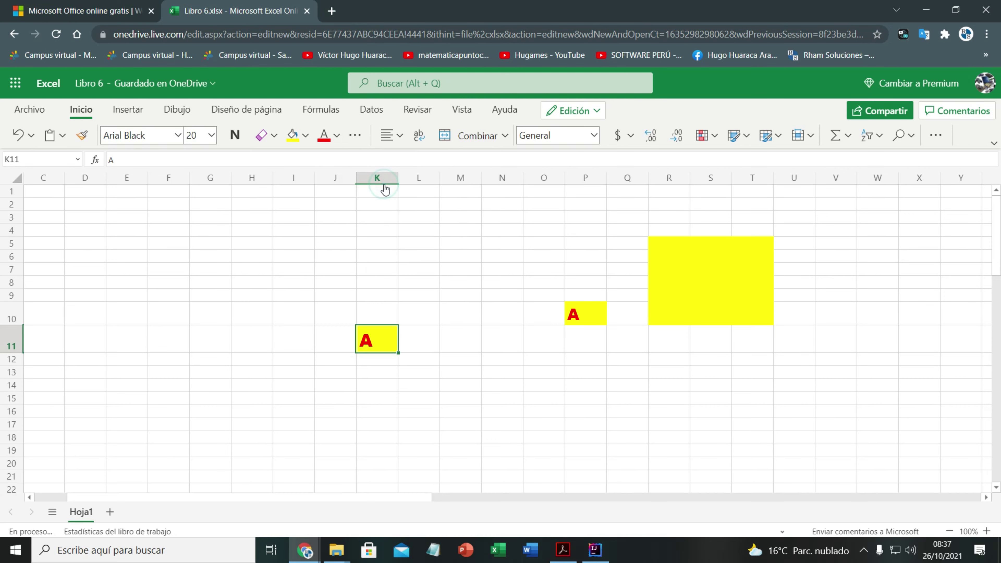
{"action": "left_click", "coordinate": [357, 135]}
{"action": "left_click", "coordinate": [384, 209]}
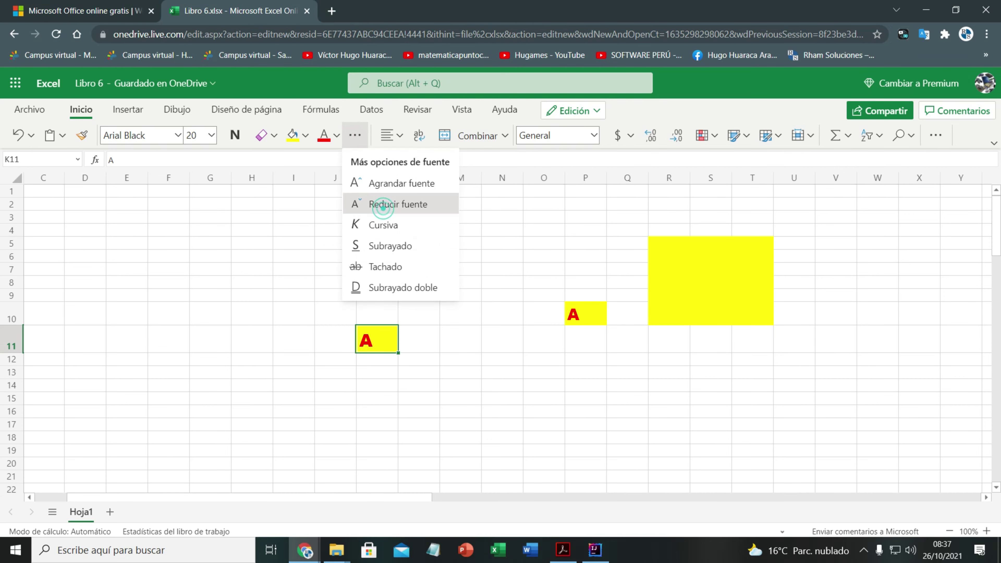
Make K11's A italic, underlined, struck through and double-underlined.
{"action": "left_click", "coordinate": [355, 135]}
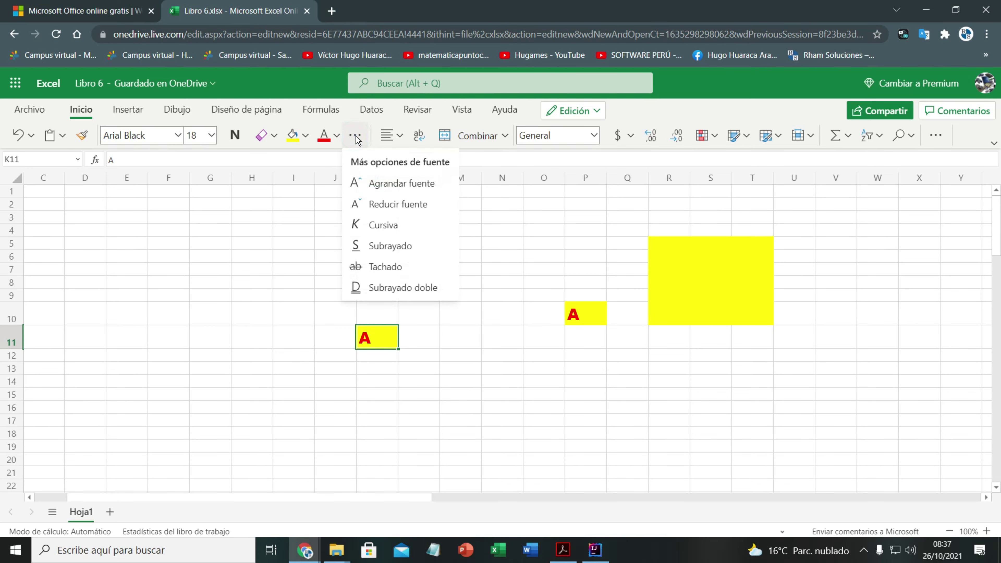
{"action": "left_click", "coordinate": [382, 231]}
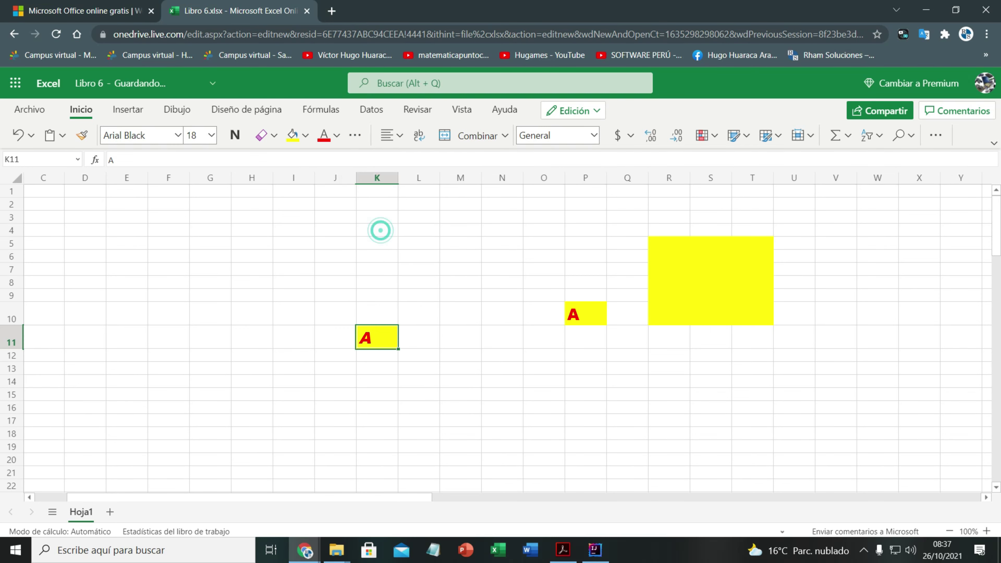
{"action": "left_click", "coordinate": [355, 136]}
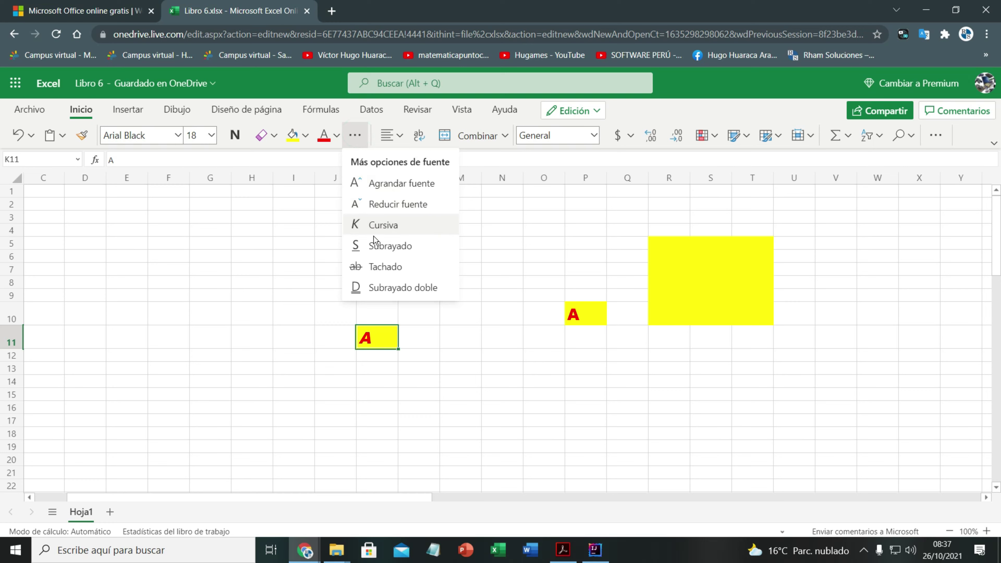
{"action": "left_click", "coordinate": [383, 248]}
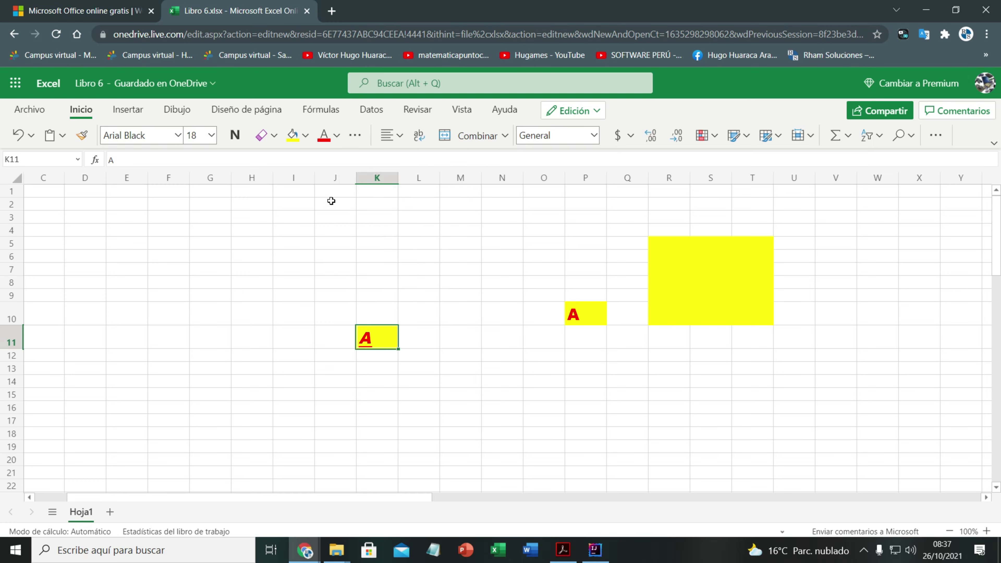
{"action": "left_click", "coordinate": [359, 135]}
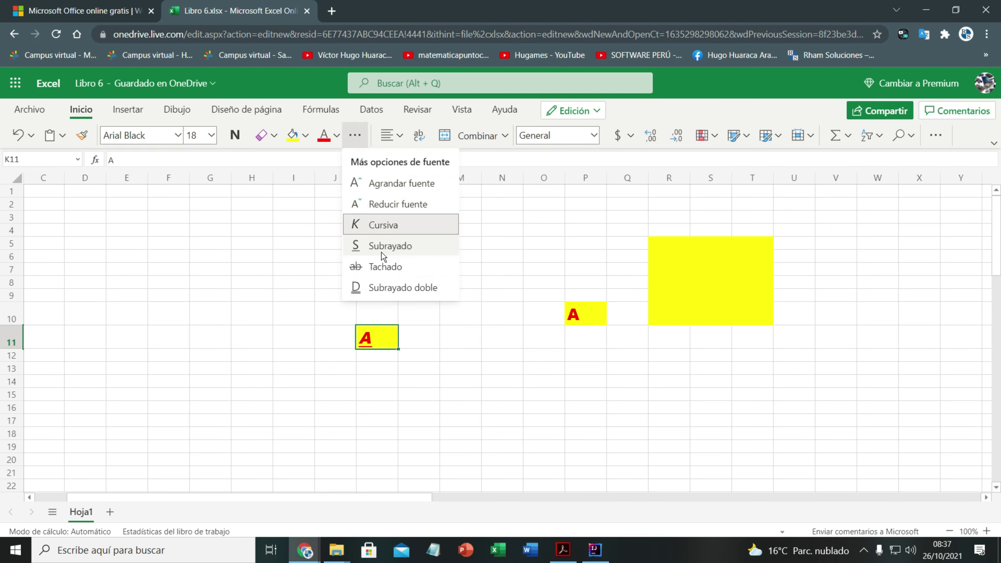
{"action": "left_click", "coordinate": [390, 266]}
{"action": "left_click", "coordinate": [355, 136]}
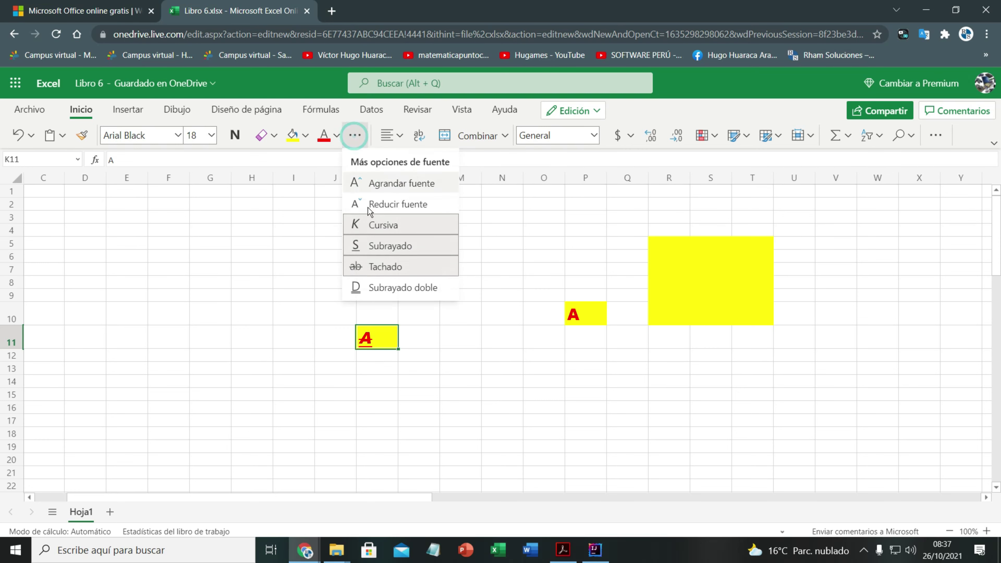
{"action": "left_click", "coordinate": [390, 291]}
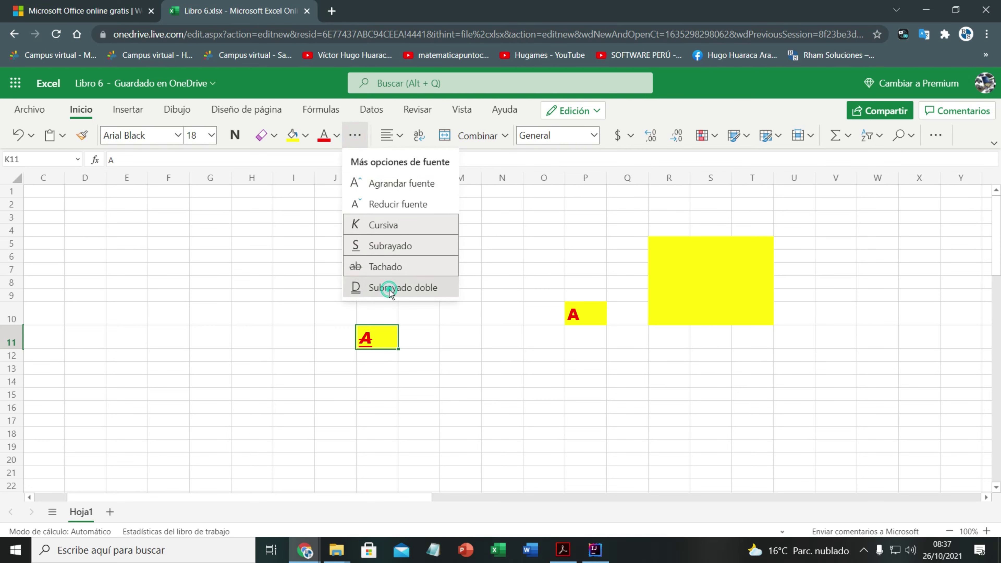
Double-underline the A in P10.
{"action": "left_click", "coordinate": [575, 312]}
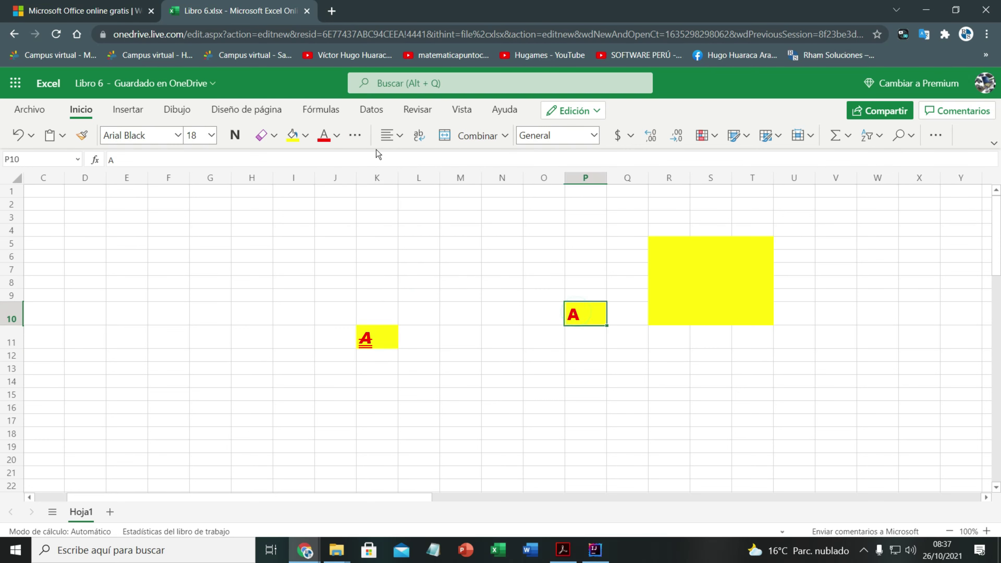
{"action": "left_click", "coordinate": [355, 135]}
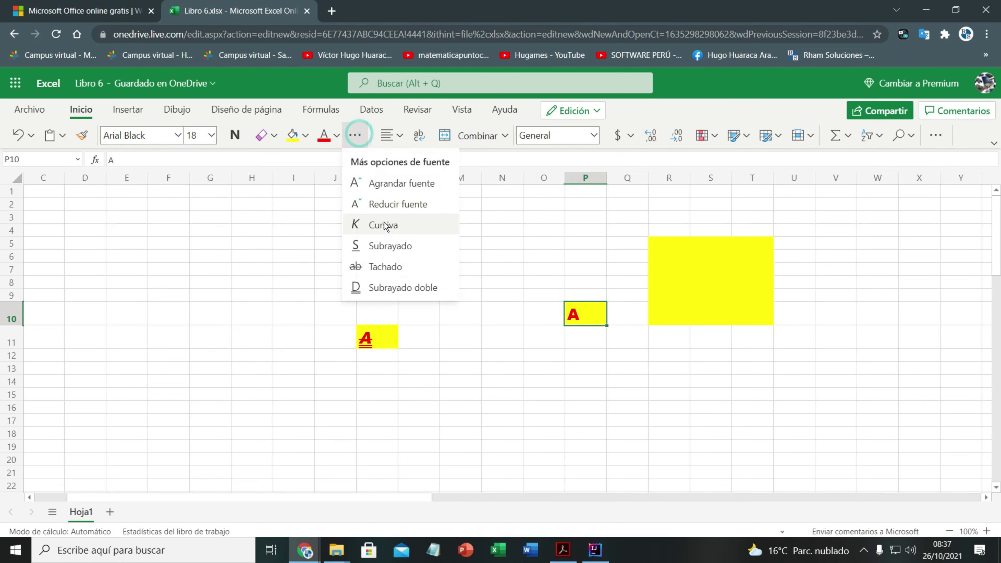
{"action": "left_click", "coordinate": [392, 283]}
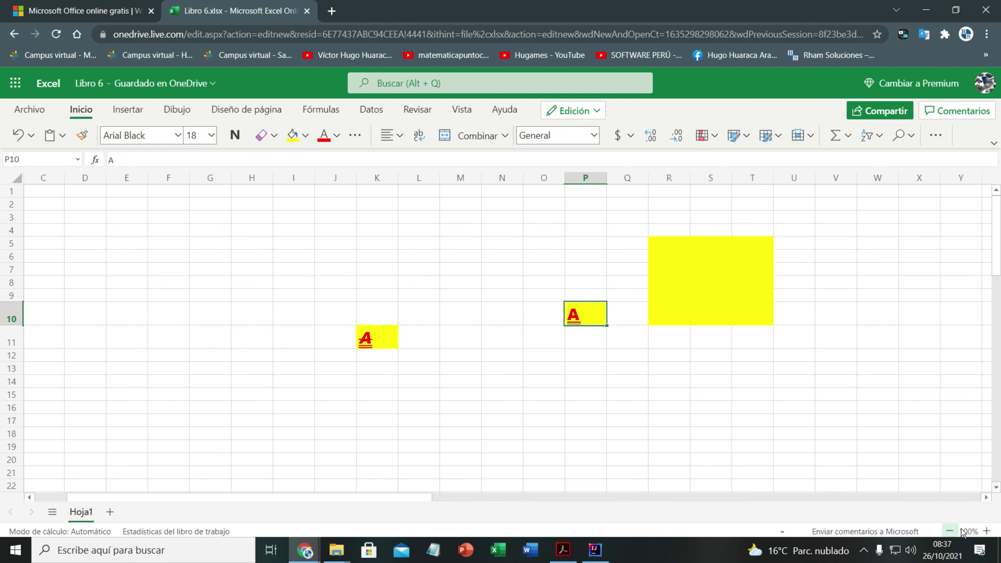
Zoom in and merge and centre O10:P10 so the red A spans both cells.
{"action": "left_click", "coordinate": [986, 531]}
{"action": "left_click", "coordinate": [986, 531]}
{"action": "left_click", "coordinate": [986, 531]}
{"action": "left_click", "coordinate": [987, 531]}
{"action": "left_click", "coordinate": [986, 531]}
{"action": "left_click", "coordinate": [987, 531]}
{"action": "left_click", "coordinate": [986, 531]}
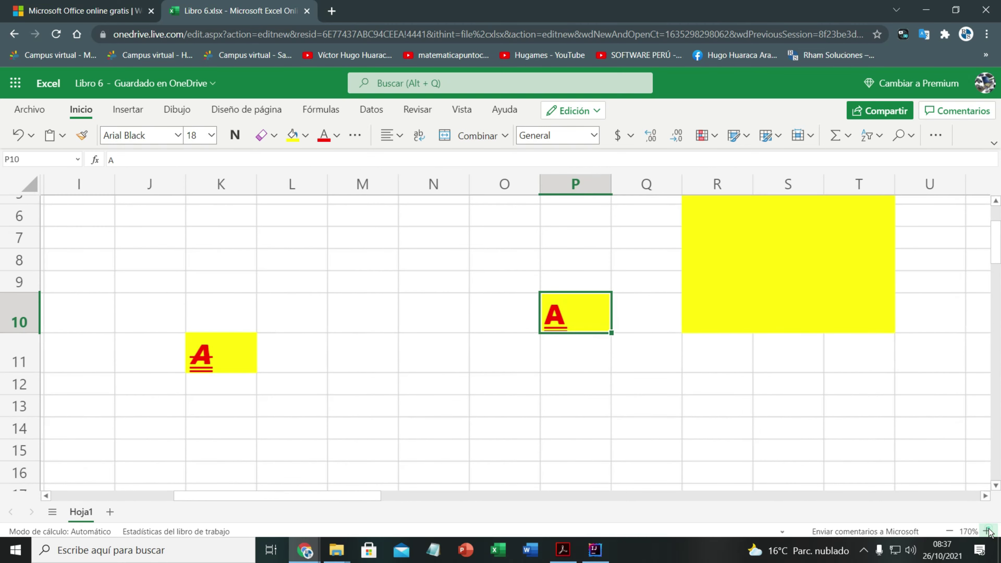
{"action": "left_click", "coordinate": [987, 531]}
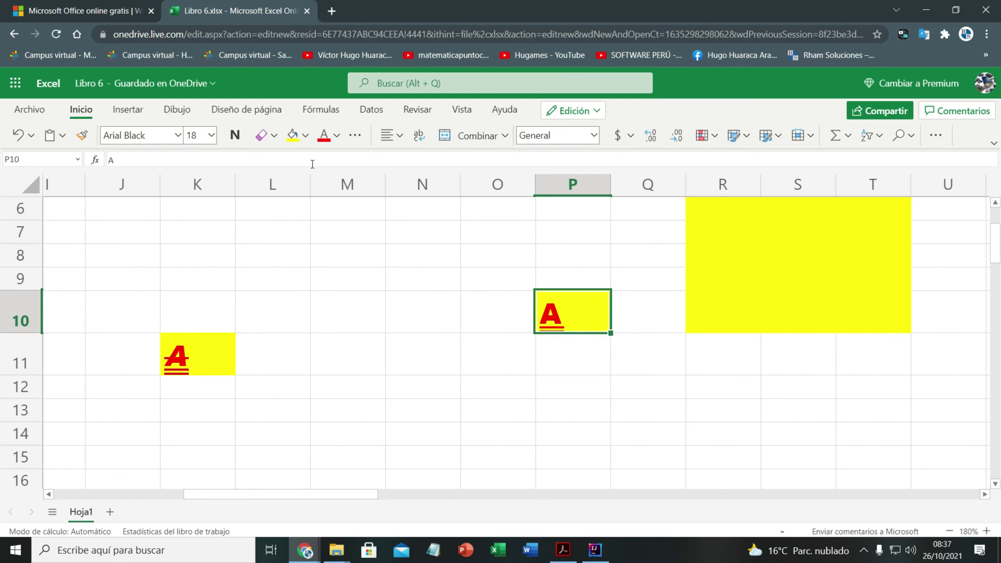
{"action": "left_click_drag", "start_coordinate": [487, 311], "coordinate": [575, 315]}
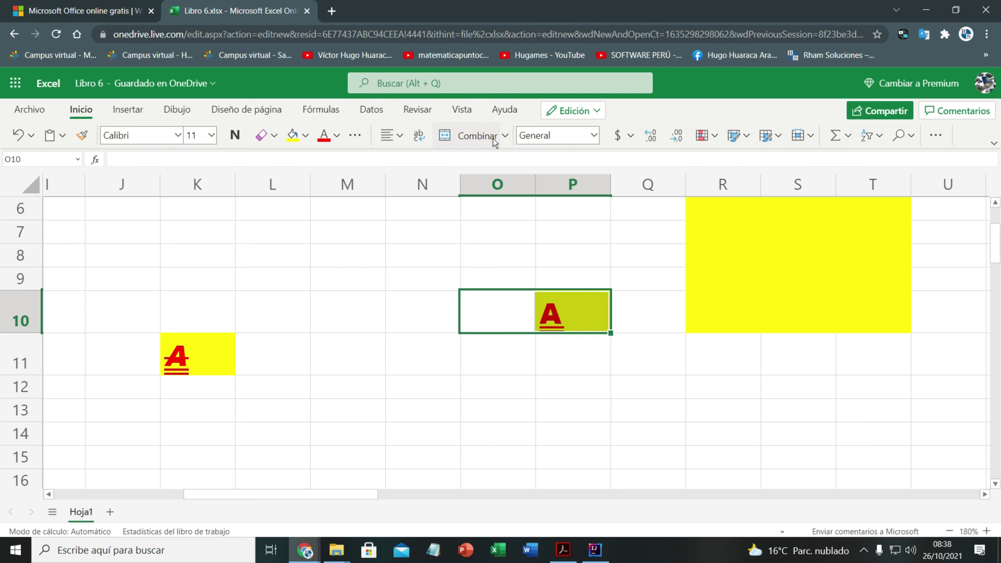
{"action": "left_click", "coordinate": [504, 136]}
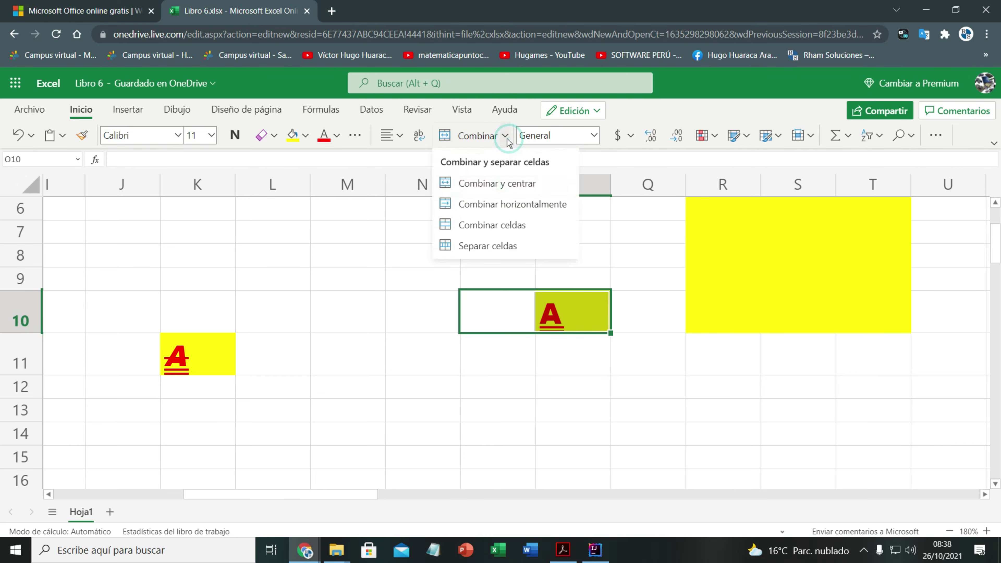
{"action": "left_click", "coordinate": [490, 186]}
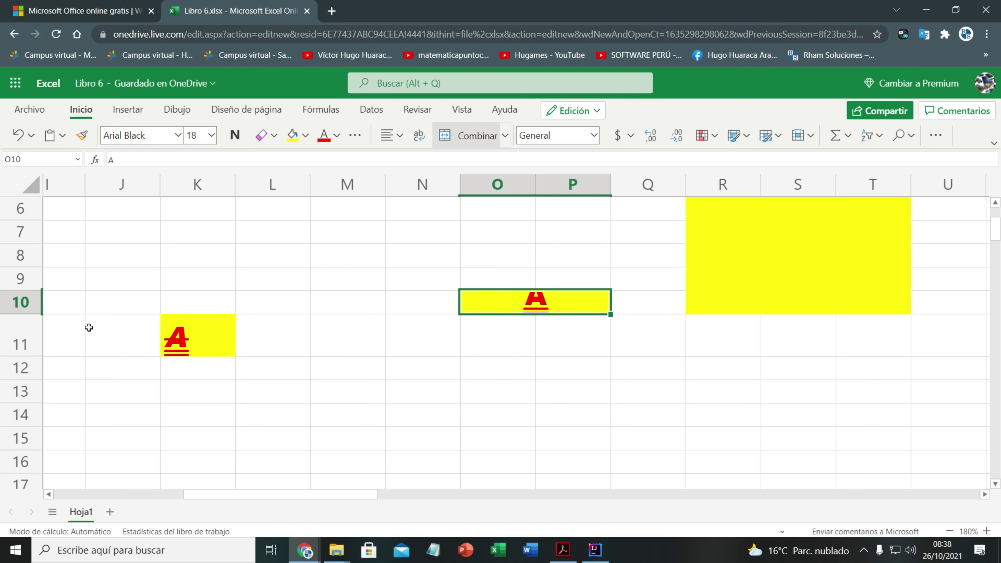
Drag row 10's border to make the row much taller.
{"action": "left_click_drag", "start_coordinate": [38, 314], "coordinate": [40, 369]}
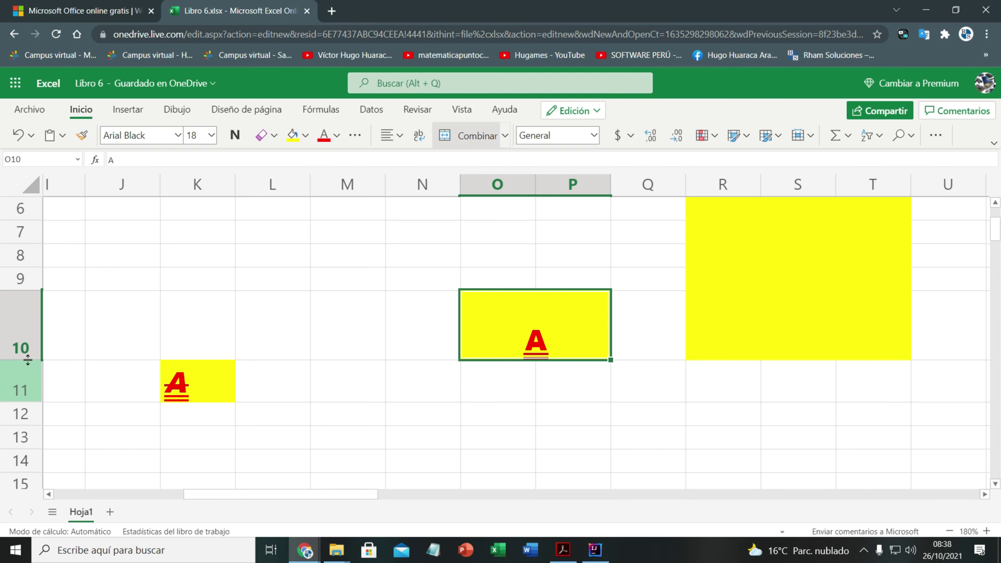
{"action": "left_click_drag", "start_coordinate": [28, 360], "coordinate": [28, 384]}
{"action": "left_click_drag", "start_coordinate": [24, 290], "coordinate": [24, 287]}
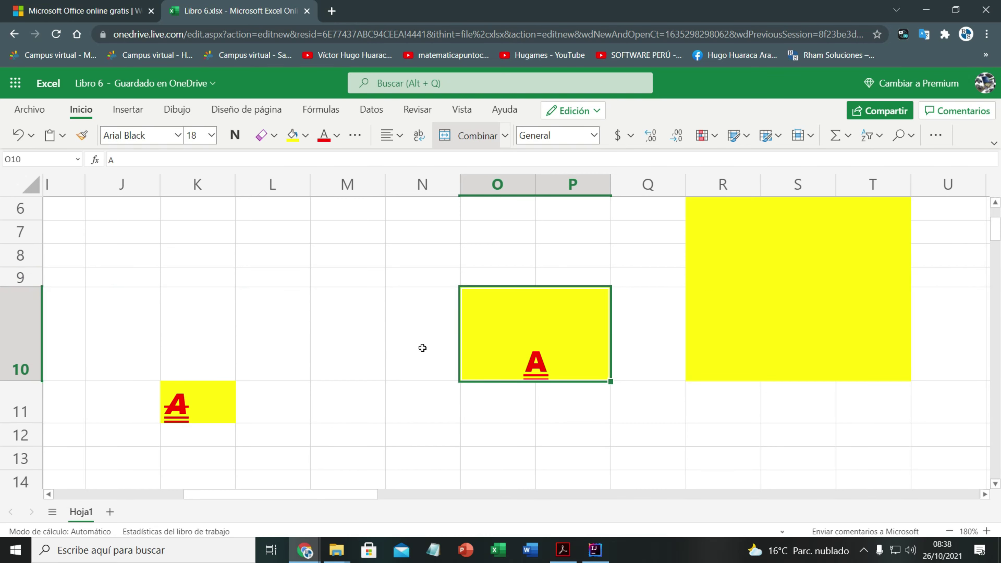
Switch O10:P10 to a plain merge without centring.
{"action": "left_click", "coordinate": [505, 135]}
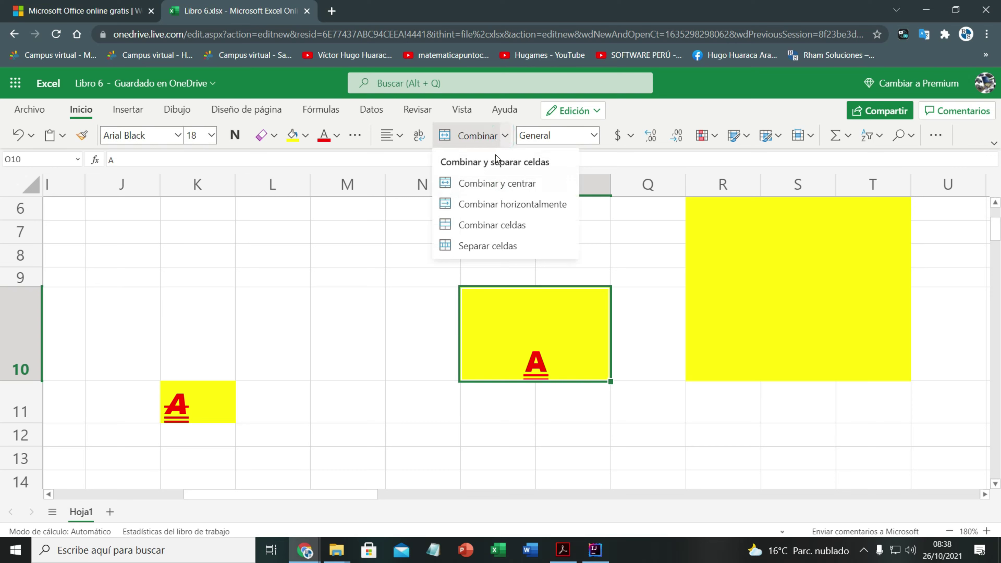
{"action": "left_click", "coordinate": [489, 205]}
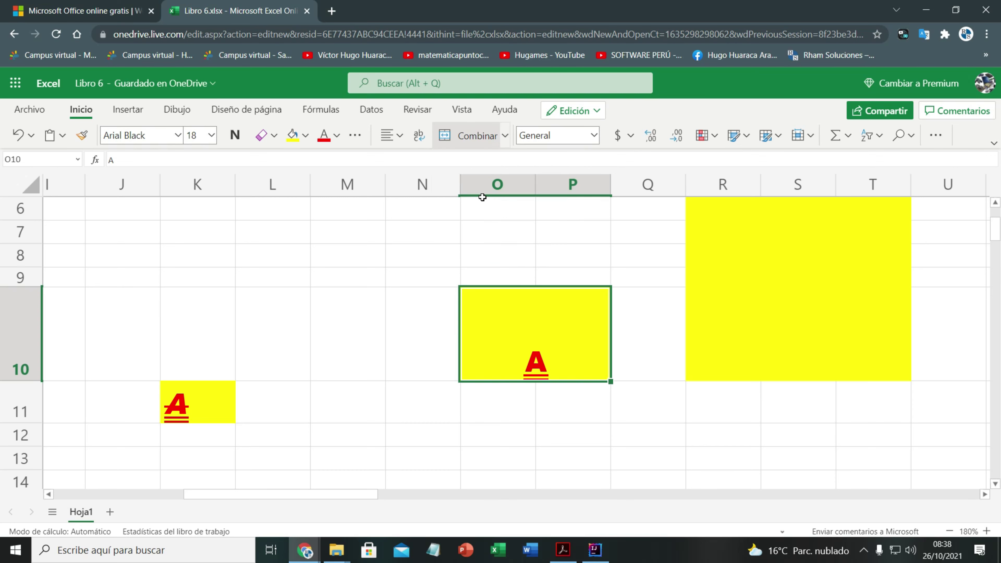
{"action": "left_click", "coordinate": [505, 136]}
{"action": "left_click", "coordinate": [484, 224]}
{"action": "left_click", "coordinate": [507, 136]}
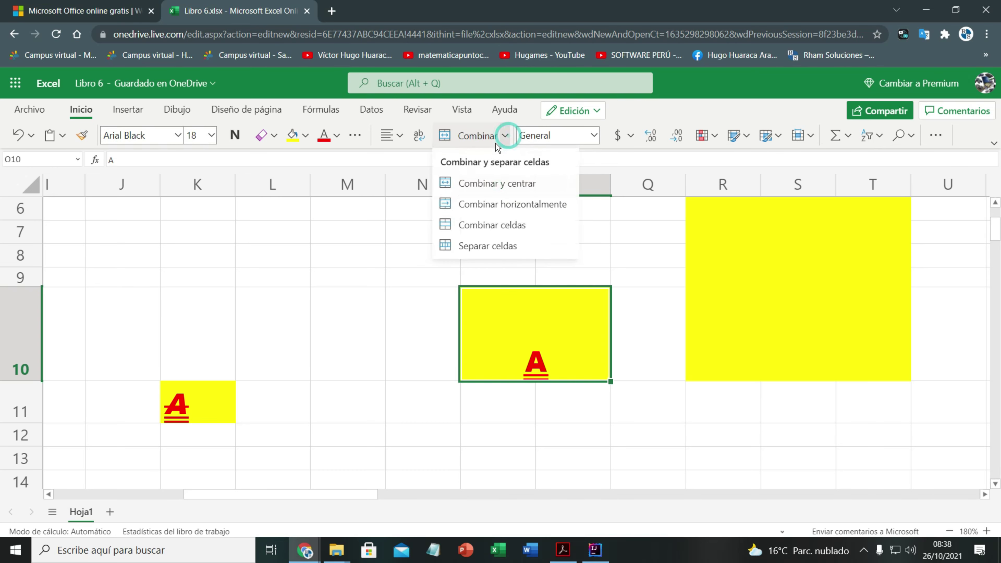
{"action": "left_click", "coordinate": [478, 225]}
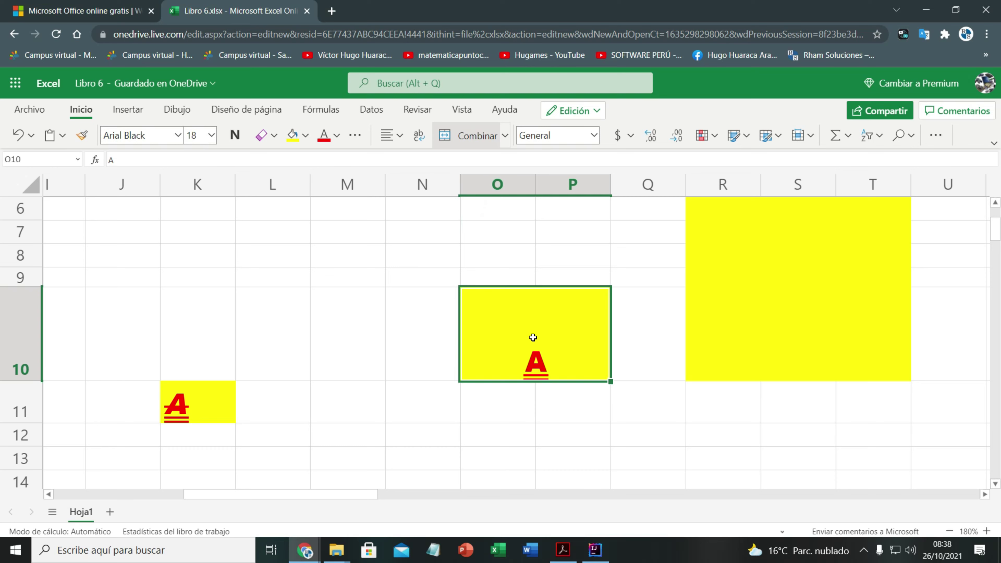
Try left, right, middle and top alignment on the A in merged O10:P10.
{"action": "left_click", "coordinate": [402, 134]}
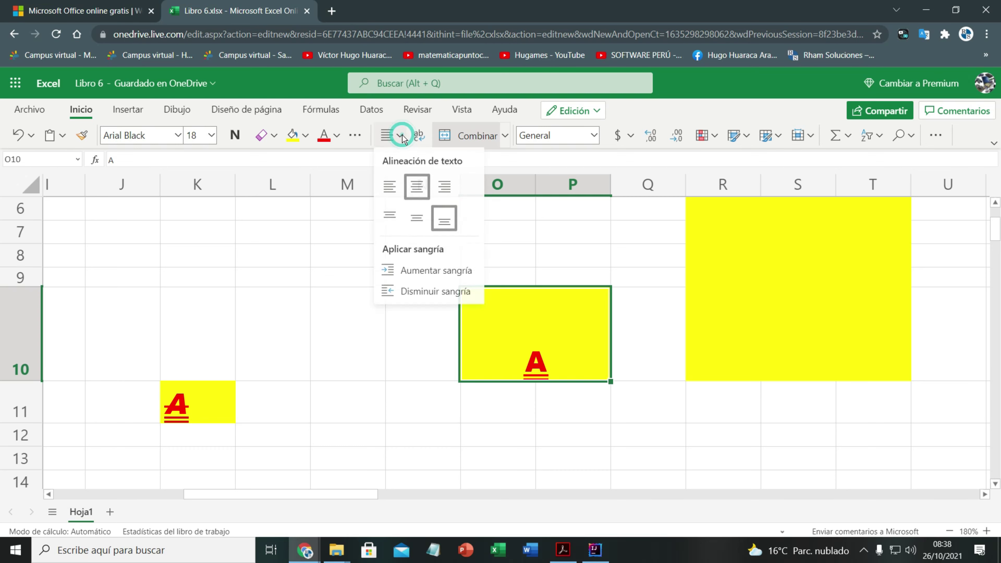
{"action": "left_click", "coordinate": [392, 193]}
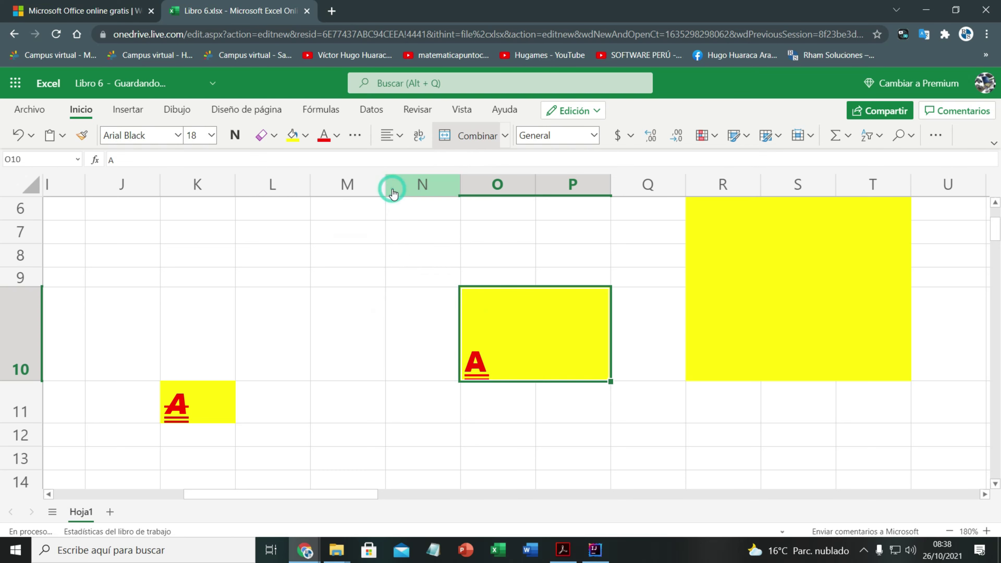
{"action": "left_click", "coordinate": [400, 137]}
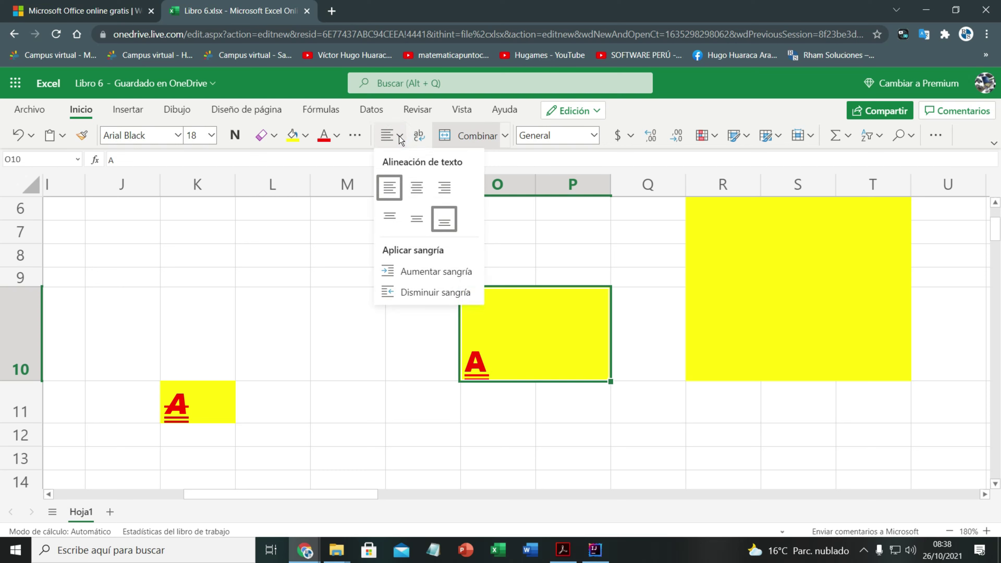
{"action": "left_click", "coordinate": [445, 192]}
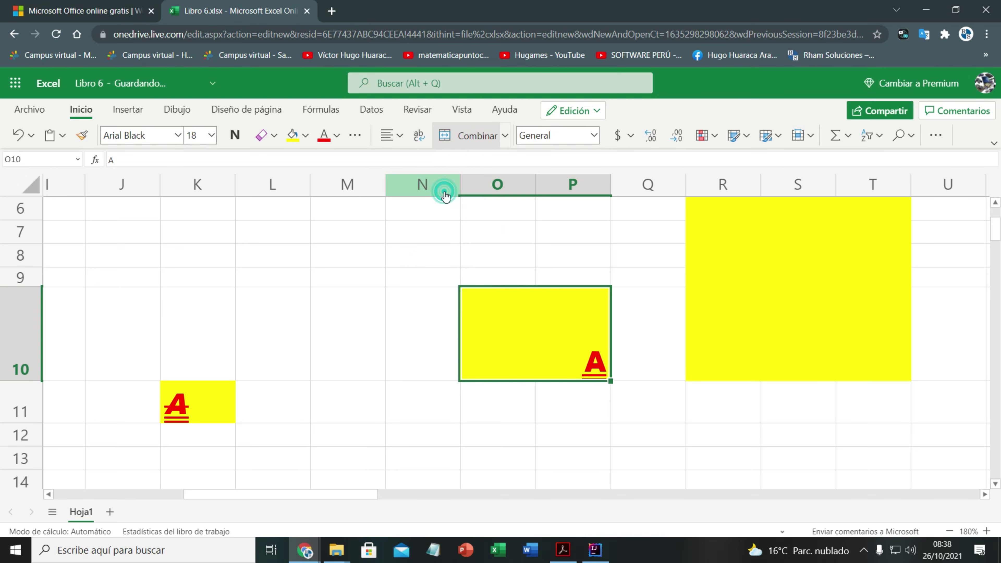
{"action": "left_click", "coordinate": [401, 138]}
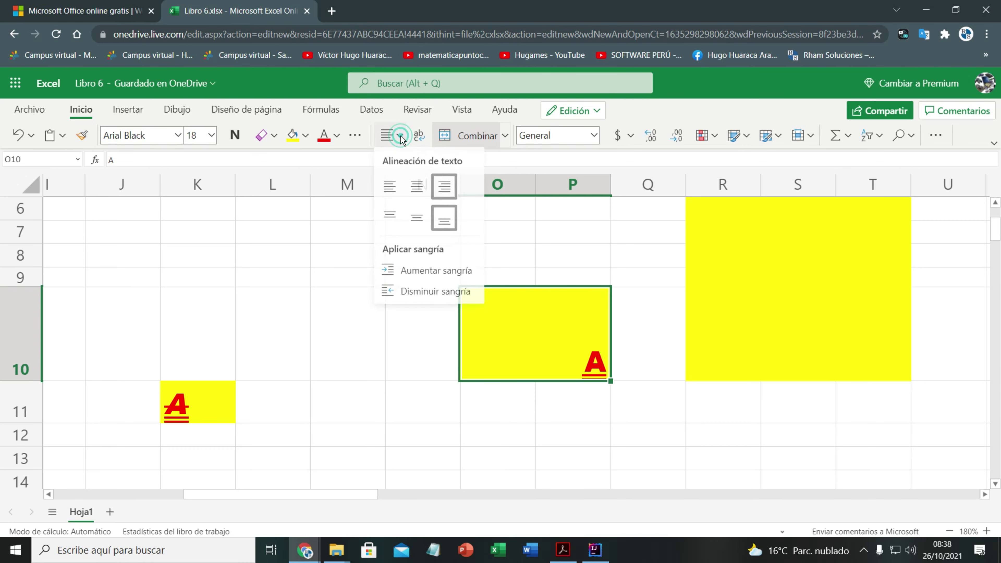
{"action": "left_click", "coordinate": [417, 219]}
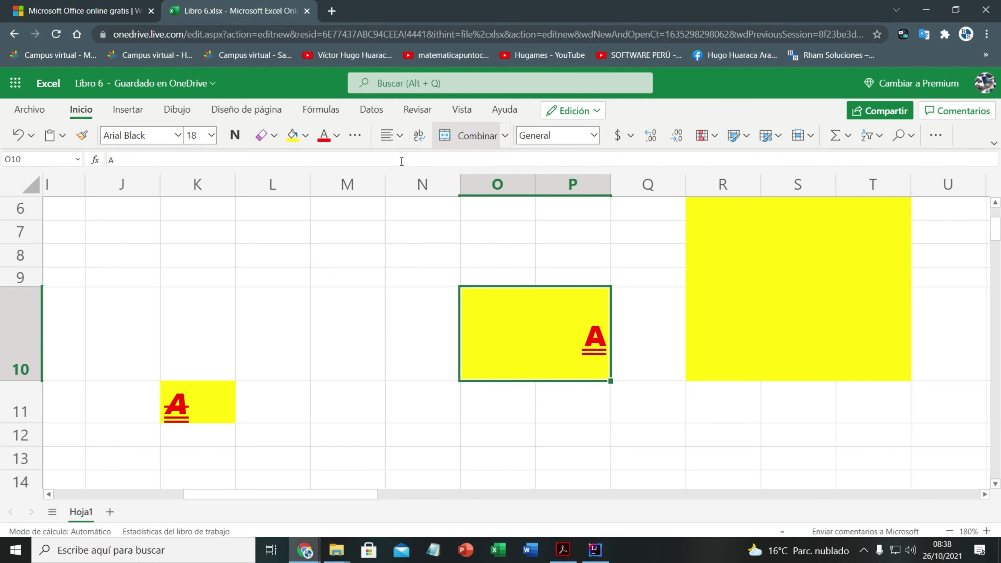
{"action": "left_click", "coordinate": [400, 141]}
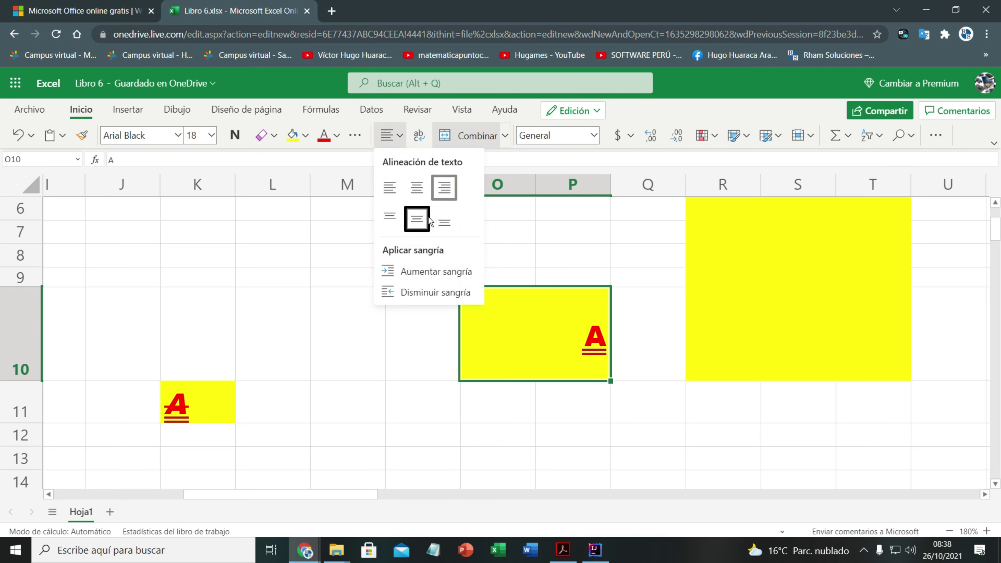
{"action": "left_click", "coordinate": [389, 216]}
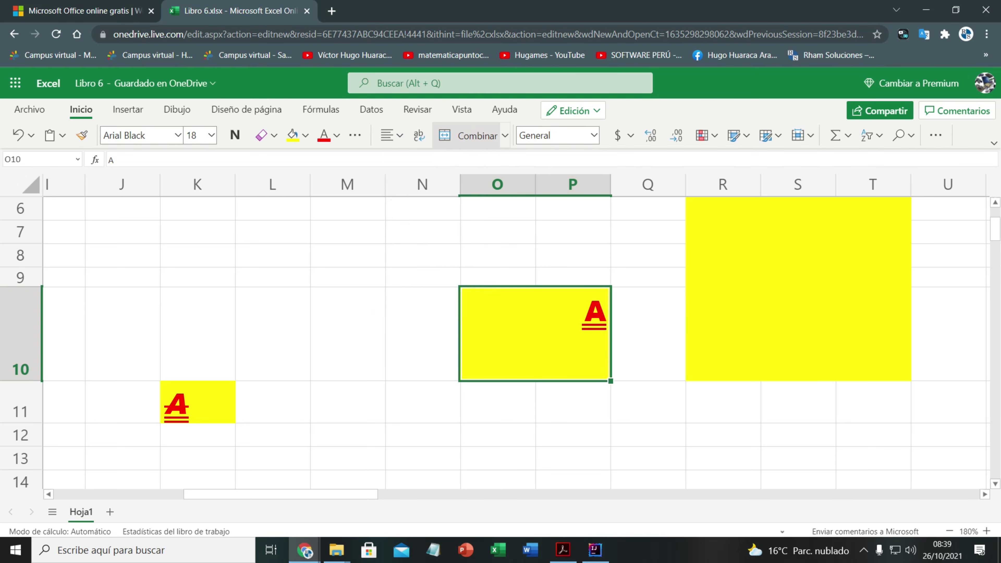
Centre the A vertically and horizontally, then indent it from the left edge.
{"action": "left_click", "coordinate": [402, 135]}
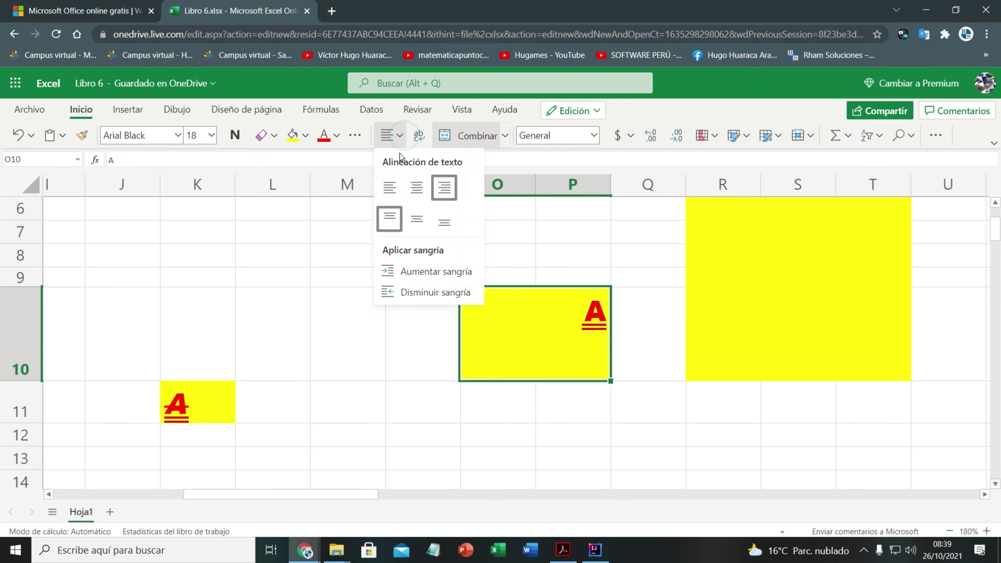
{"action": "left_click", "coordinate": [412, 214]}
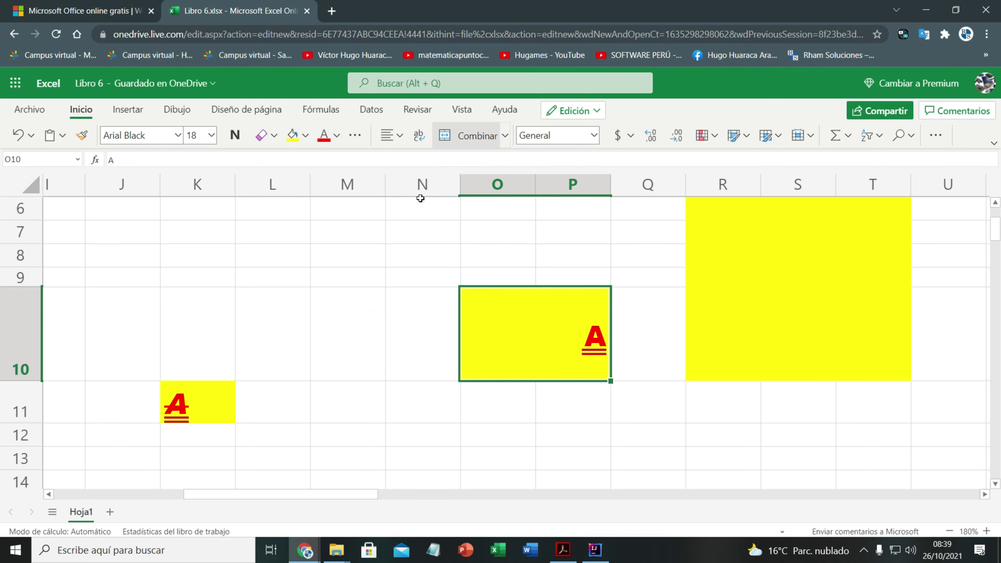
{"action": "left_click", "coordinate": [399, 132]}
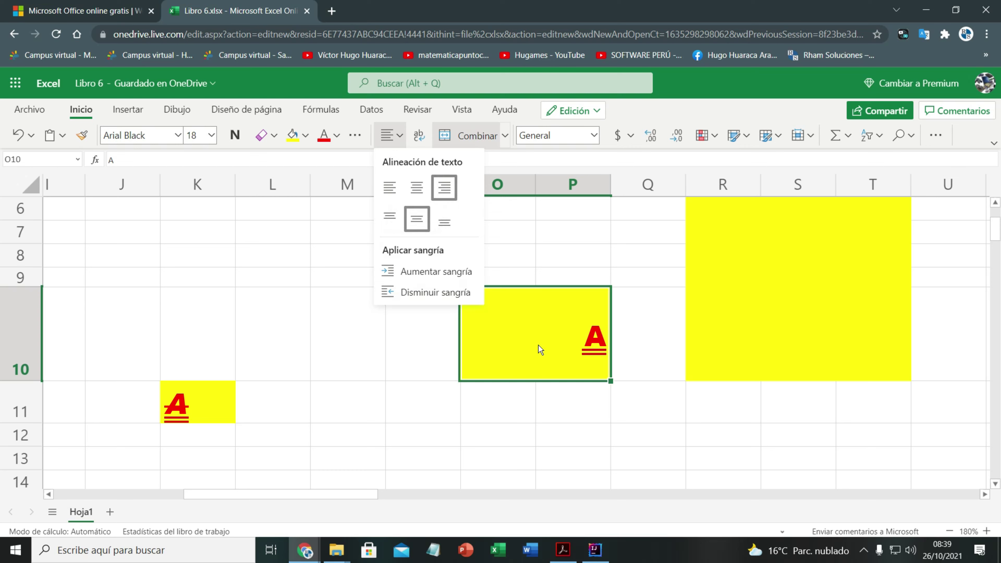
{"action": "left_click", "coordinate": [416, 189]}
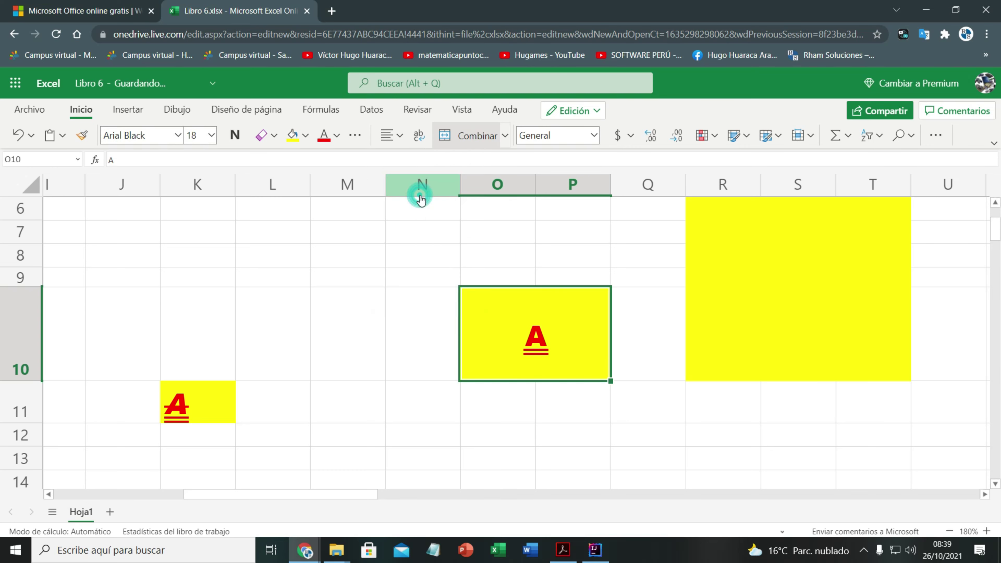
{"action": "left_click", "coordinate": [401, 137]}
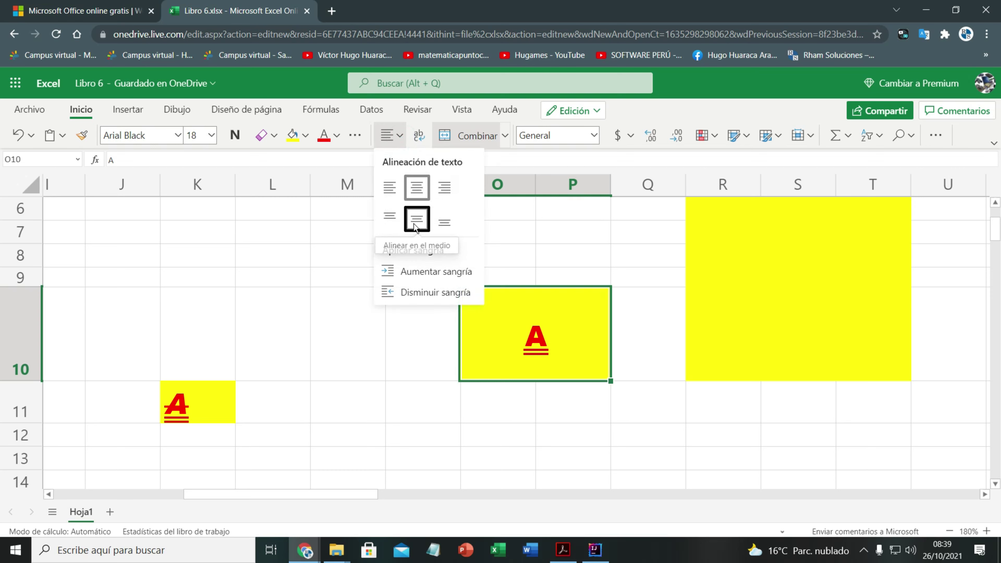
{"action": "left_click", "coordinate": [489, 305]}
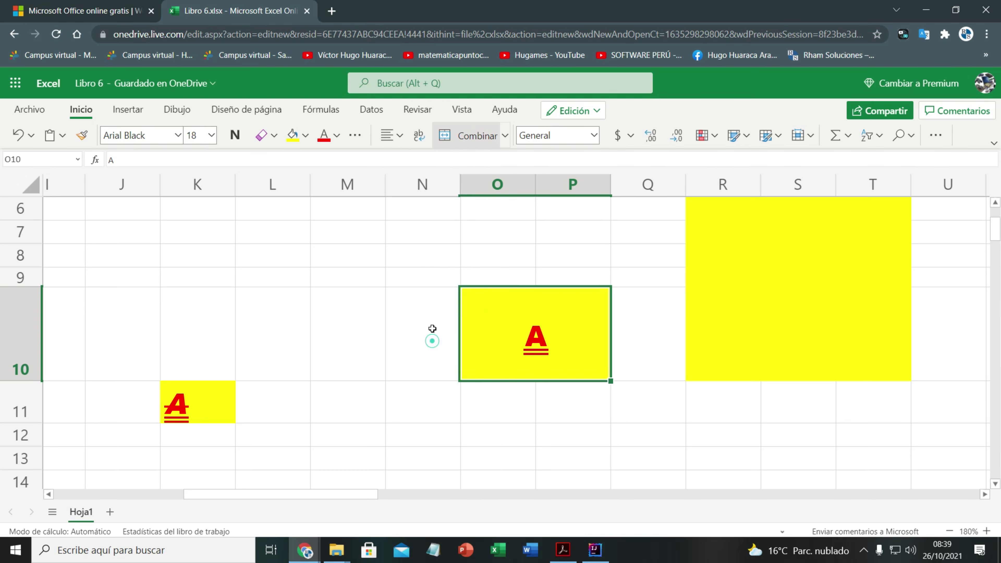
{"action": "left_click", "coordinate": [402, 138]}
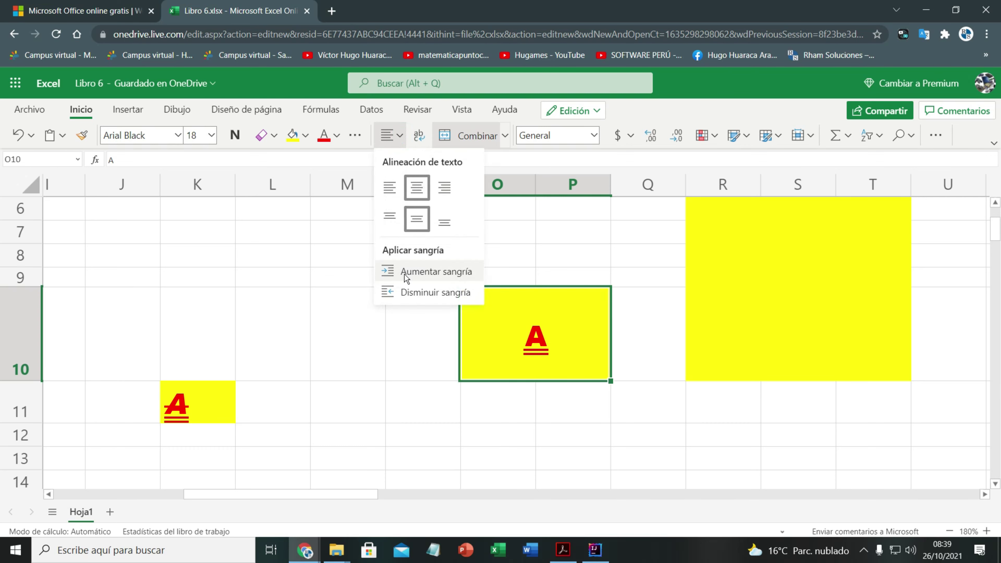
{"action": "left_click", "coordinate": [394, 272]}
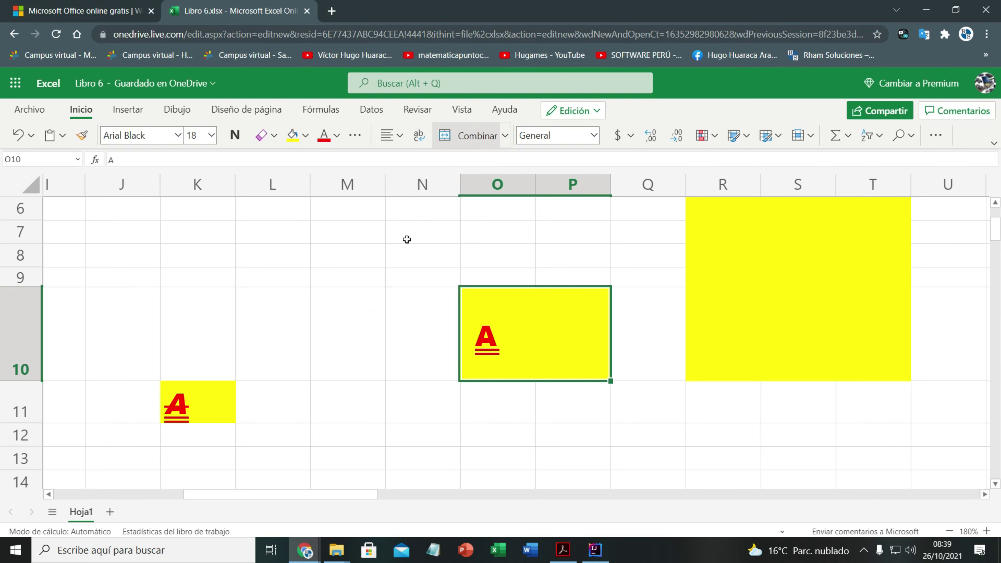
{"action": "left_click", "coordinate": [399, 133]}
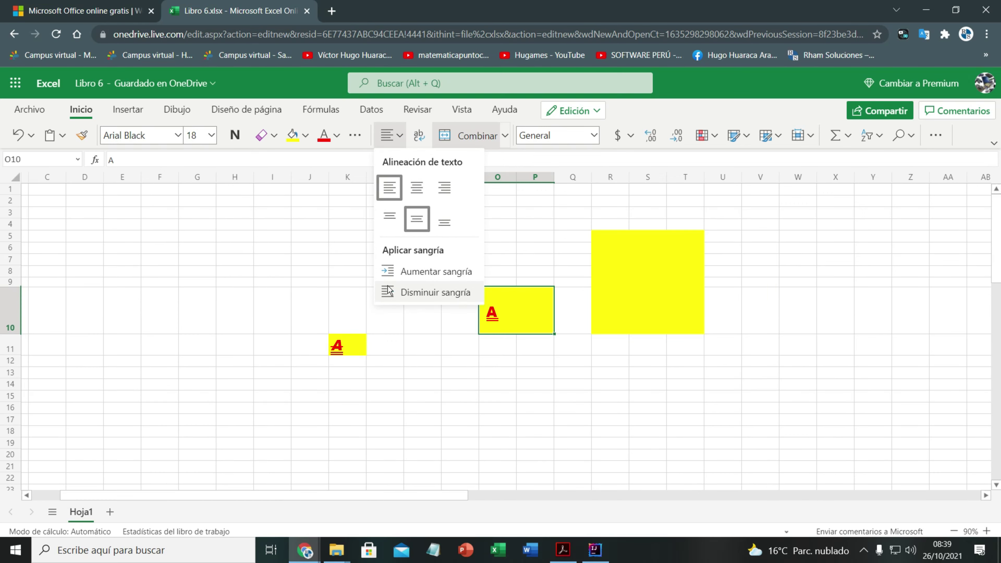
Decrease the A's indent once, then increase it three times.
{"action": "left_click", "coordinate": [389, 294]}
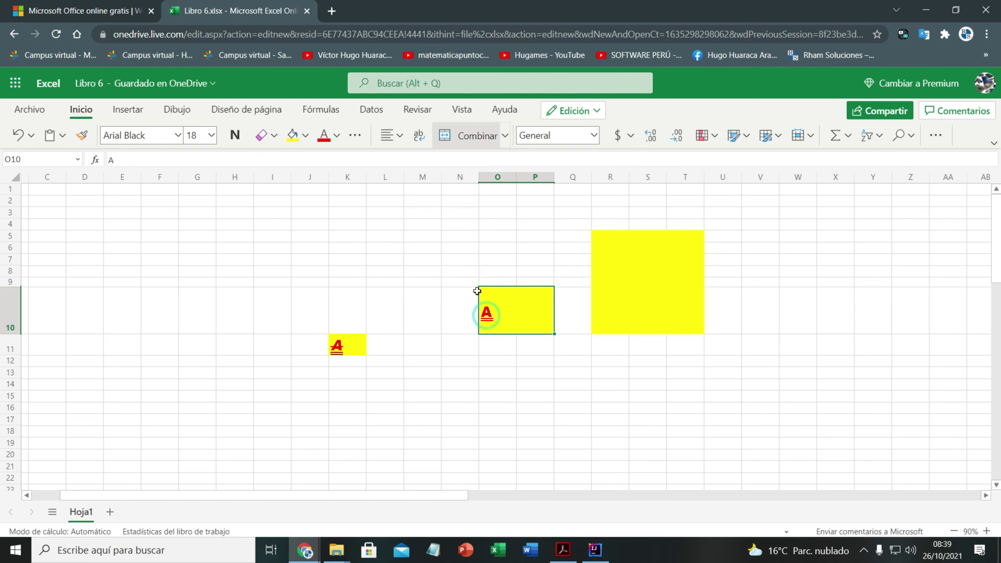
{"action": "left_click", "coordinate": [402, 134]}
{"action": "left_click", "coordinate": [417, 272]}
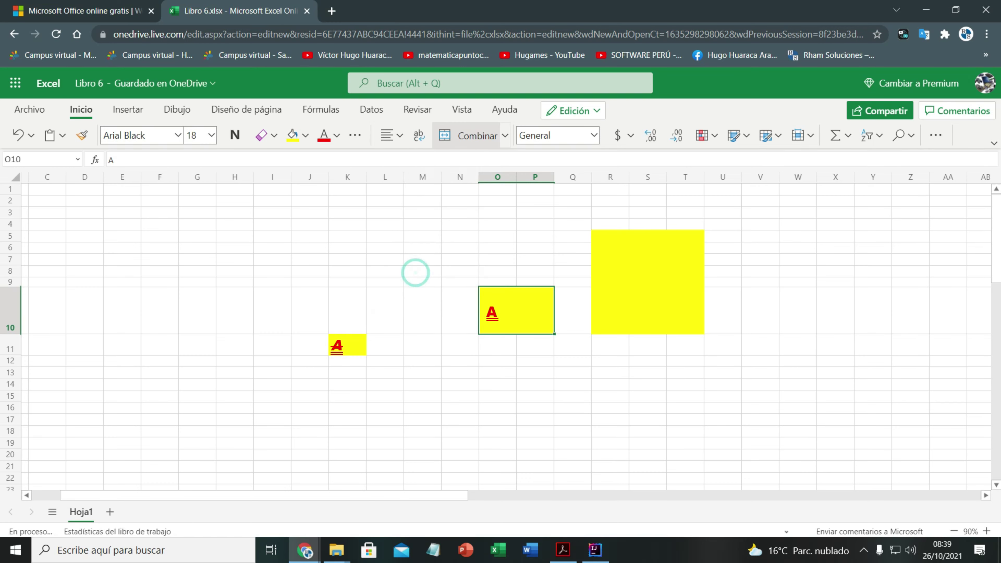
{"action": "left_click", "coordinate": [402, 135]}
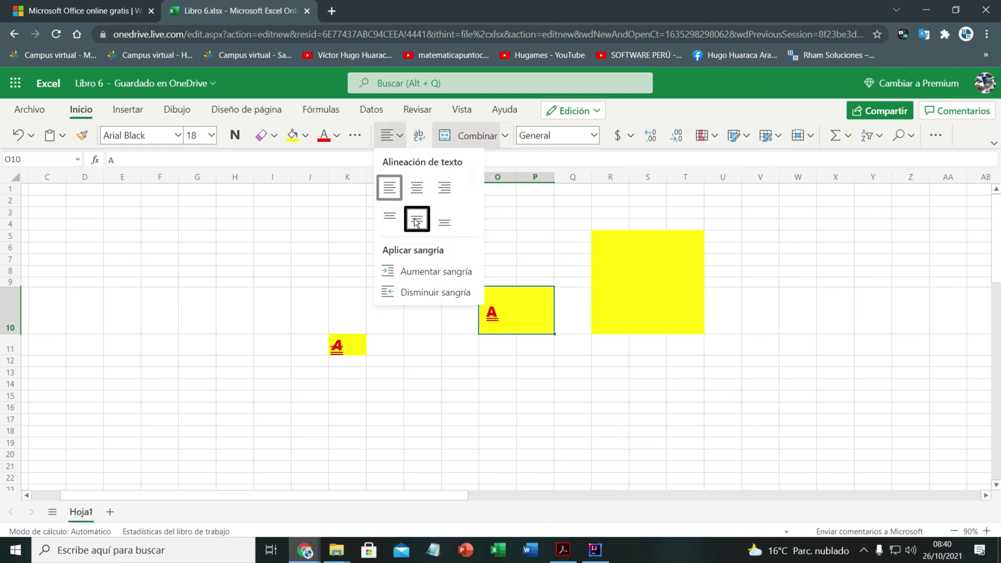
{"action": "left_click", "coordinate": [419, 273]}
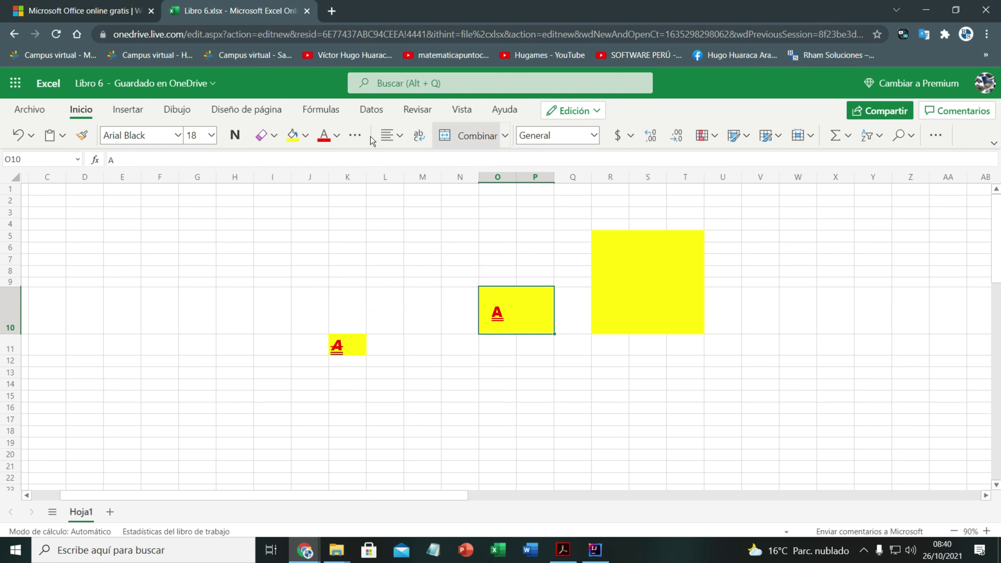
{"action": "left_click", "coordinate": [399, 138]}
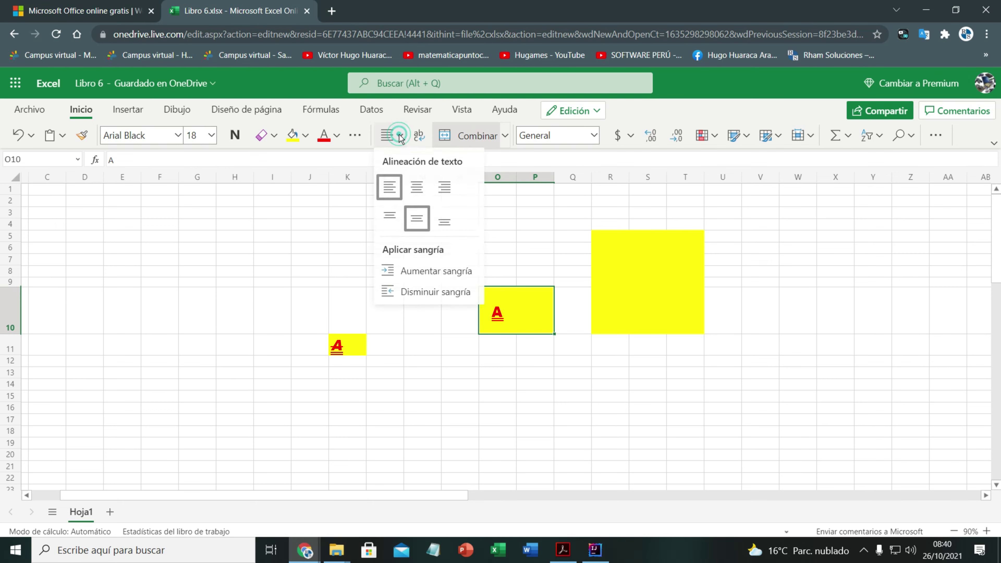
{"action": "left_click", "coordinate": [414, 276]}
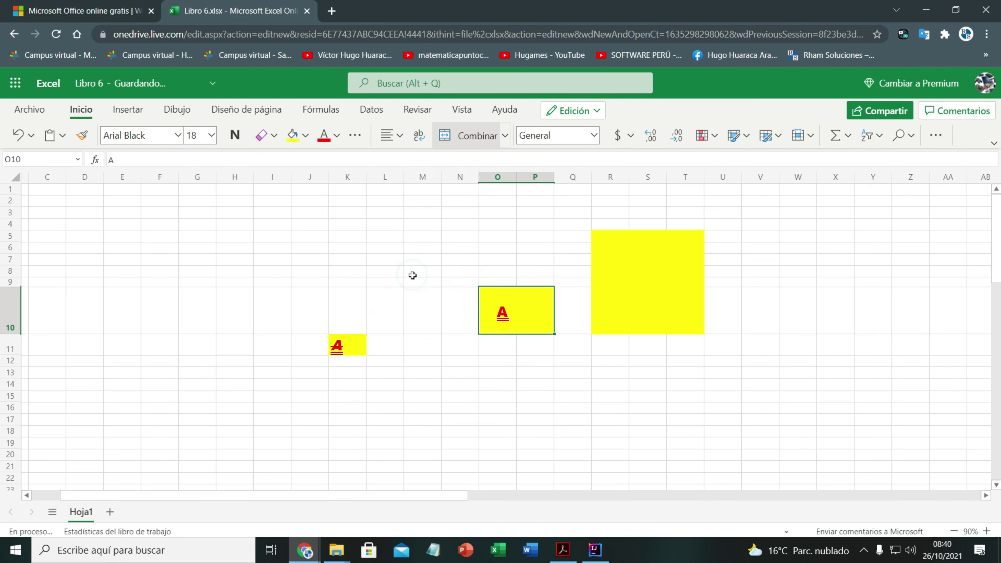
Decrease the indent until the A sits flush left, then turn on Ajustar texto.
{"action": "left_click", "coordinate": [399, 136]}
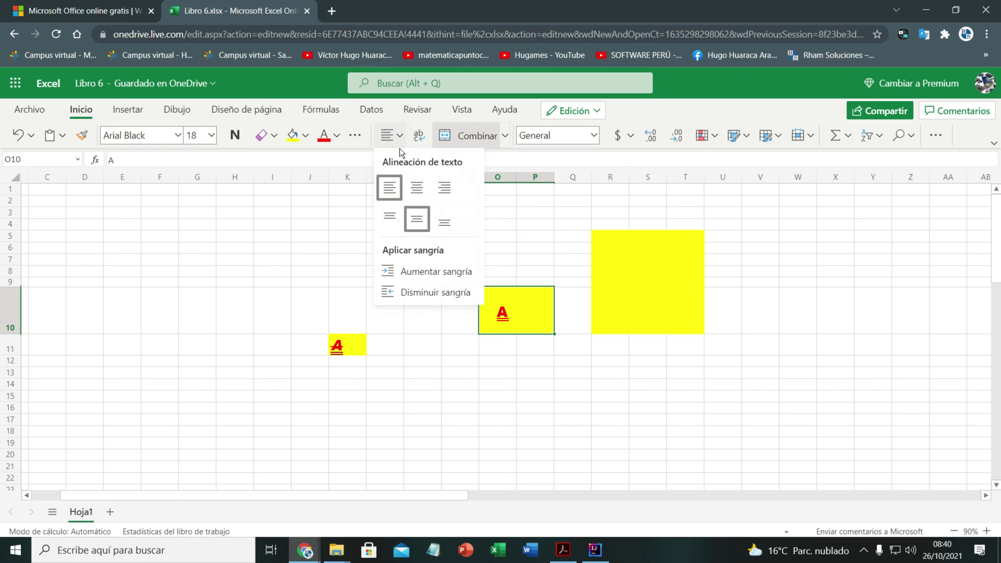
{"action": "left_click", "coordinate": [411, 293]}
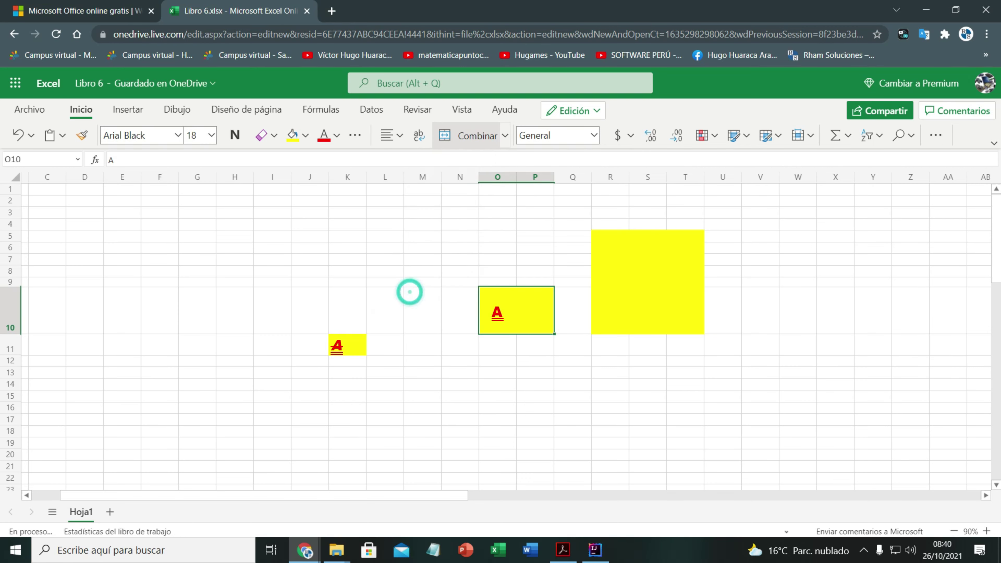
{"action": "left_click", "coordinate": [403, 135]}
{"action": "left_click", "coordinate": [418, 292]}
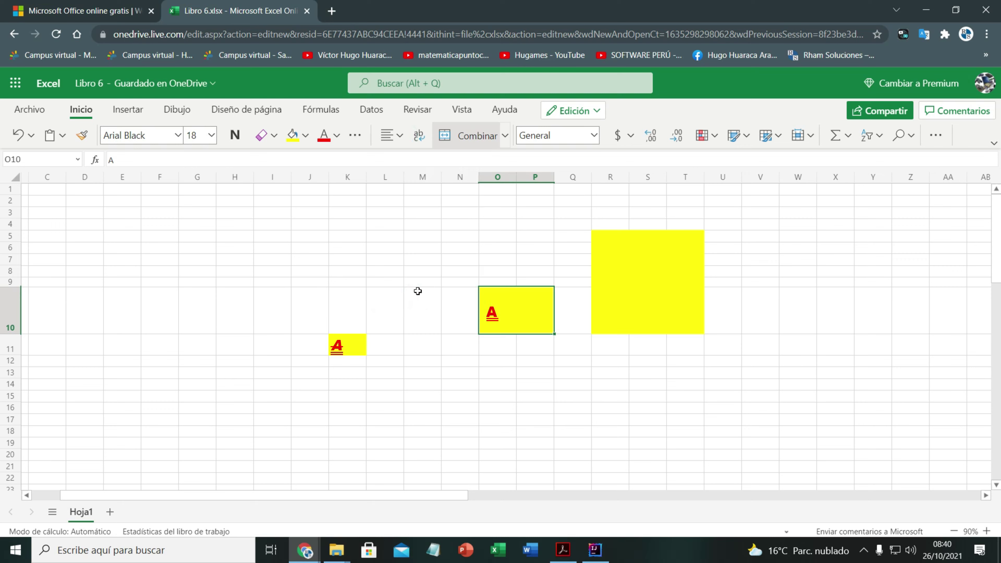
{"action": "left_click", "coordinate": [399, 136]}
{"action": "left_click", "coordinate": [413, 291]}
{"action": "left_click", "coordinate": [418, 136]}
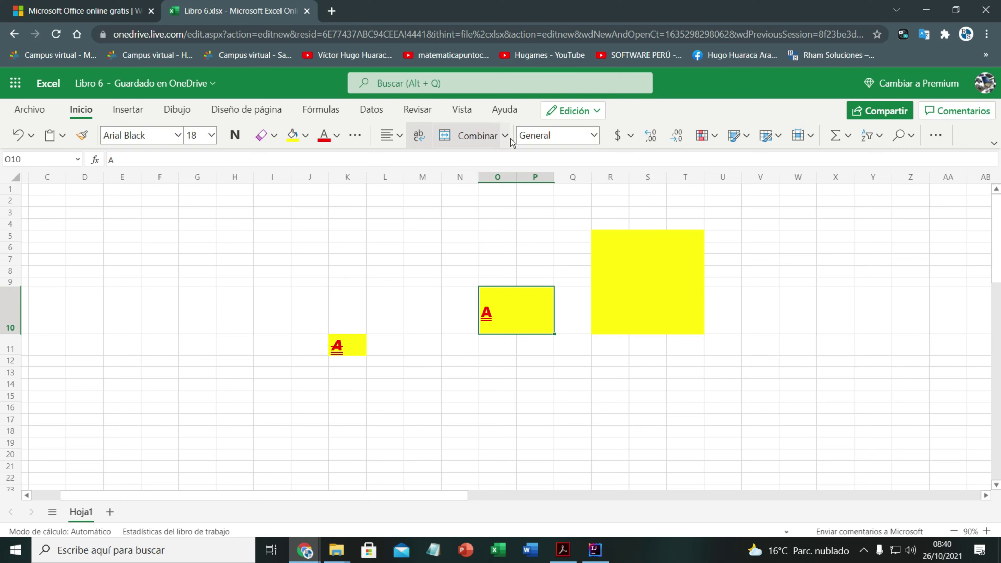
Enter 100 in O5 and apply the Moneda format so it shows S/100.00.
{"action": "left_click", "coordinate": [557, 257]}
{"action": "left_click", "coordinate": [511, 237]}
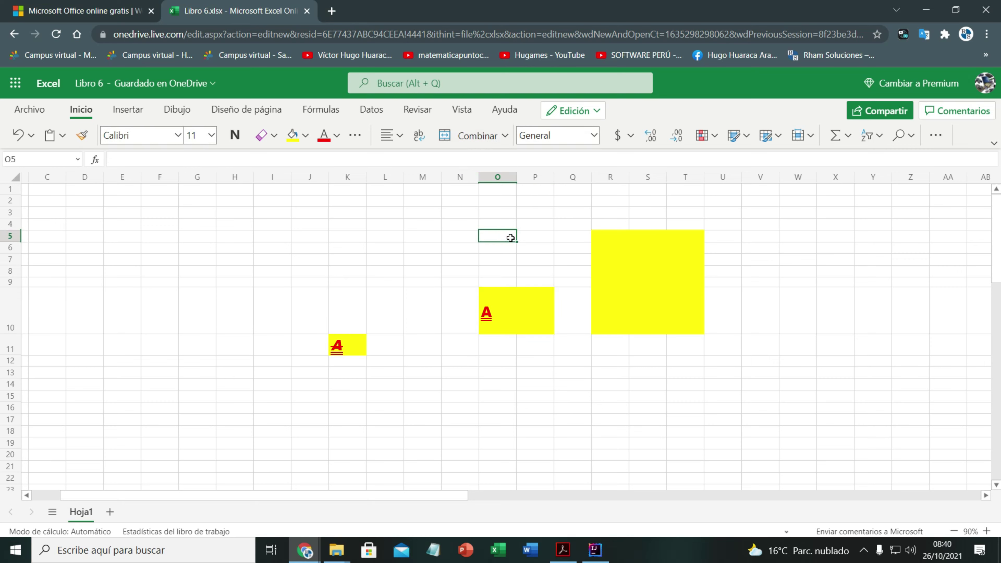
{"action": "type", "text": "100"}
{"action": "left_click", "coordinate": [987, 531]}
{"action": "left_click", "coordinate": [987, 531]}
{"action": "left_click", "coordinate": [987, 531]}
{"action": "left_click", "coordinate": [987, 531]}
{"action": "left_click", "coordinate": [987, 530]}
{"action": "left_click", "coordinate": [987, 531]}
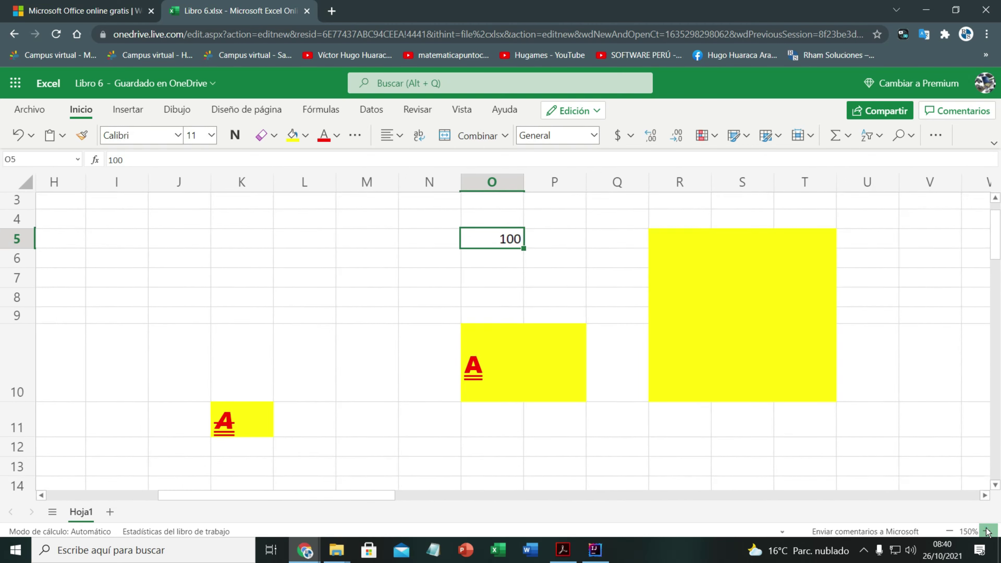
{"action": "left_click", "coordinate": [987, 530]}
{"action": "scroll", "coordinate": [473, 272], "scroll_direction": "up", "scroll_amount": 1}
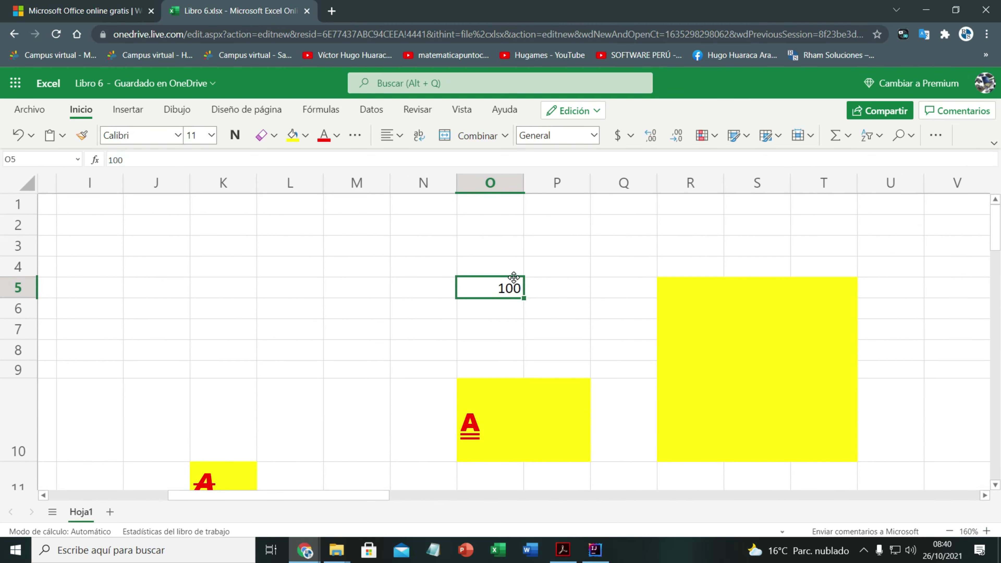
{"action": "left_click", "coordinate": [595, 137]}
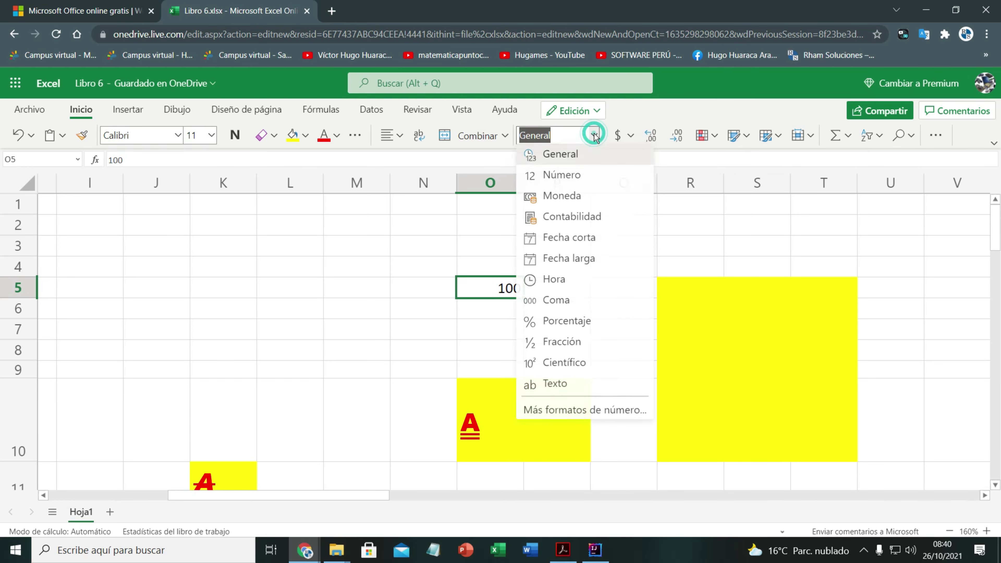
{"action": "left_click", "coordinate": [566, 196]}
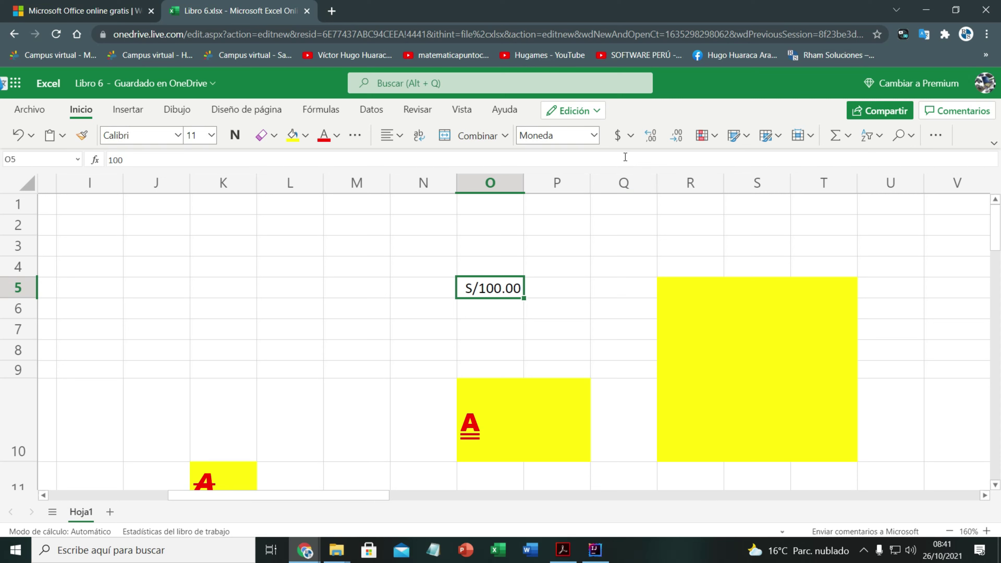
{"action": "left_click", "coordinate": [593, 135]}
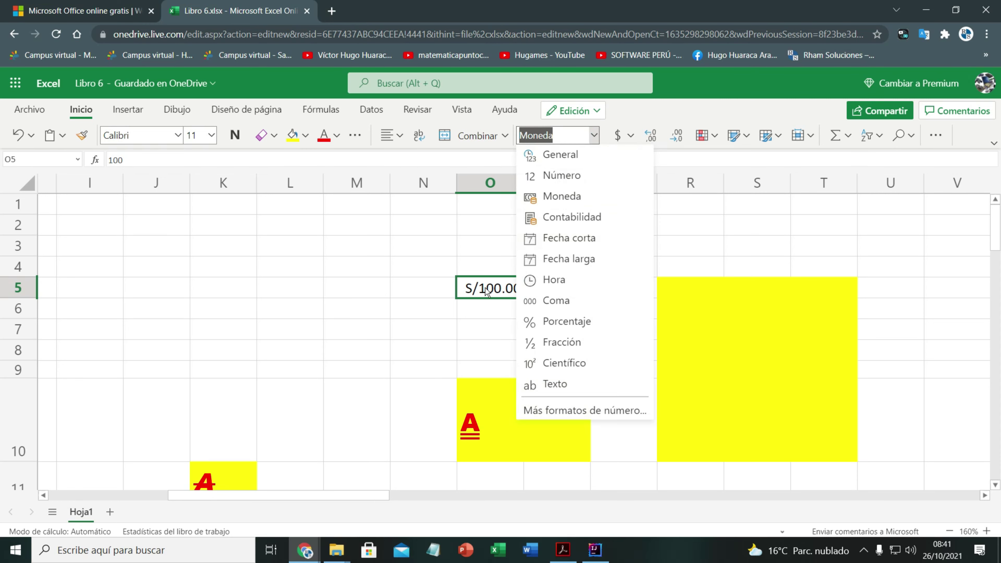
{"action": "left_click", "coordinate": [494, 246]}
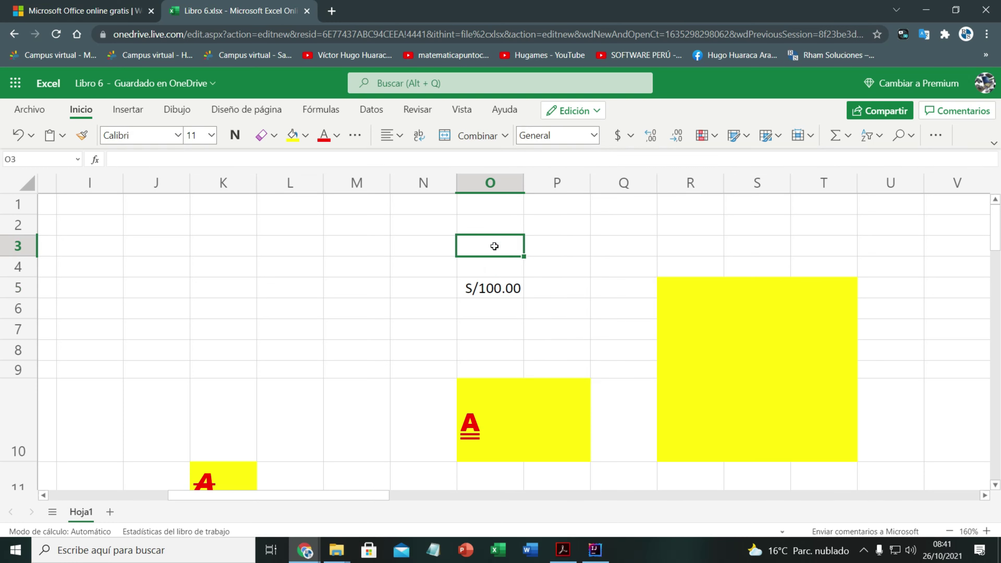
Enter 210 in O3 and try the Fecha corta and Hora formats on it.
{"action": "type", "text": "0210"}
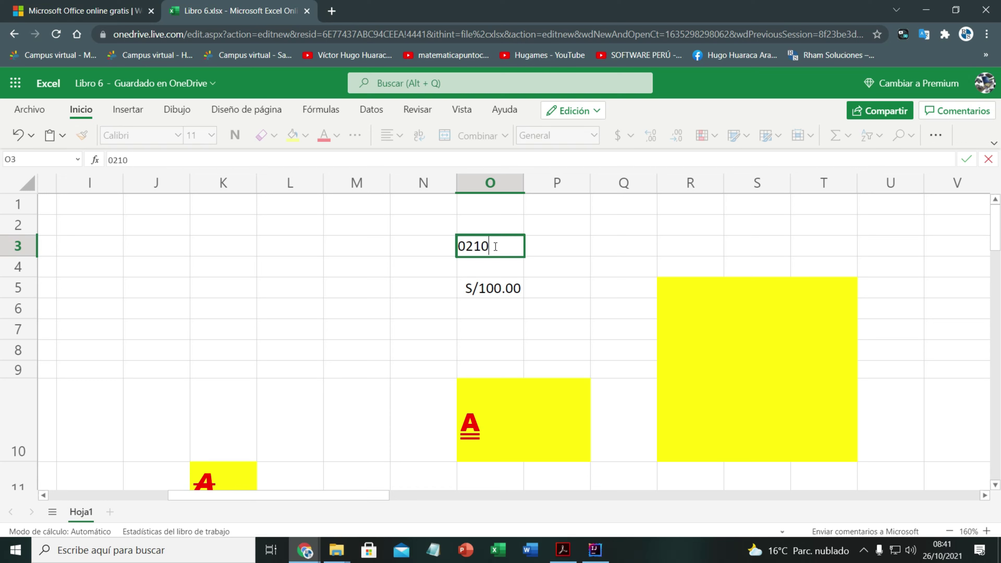
{"action": "left_click", "coordinate": [534, 241]}
{"action": "key", "text": "Left"}
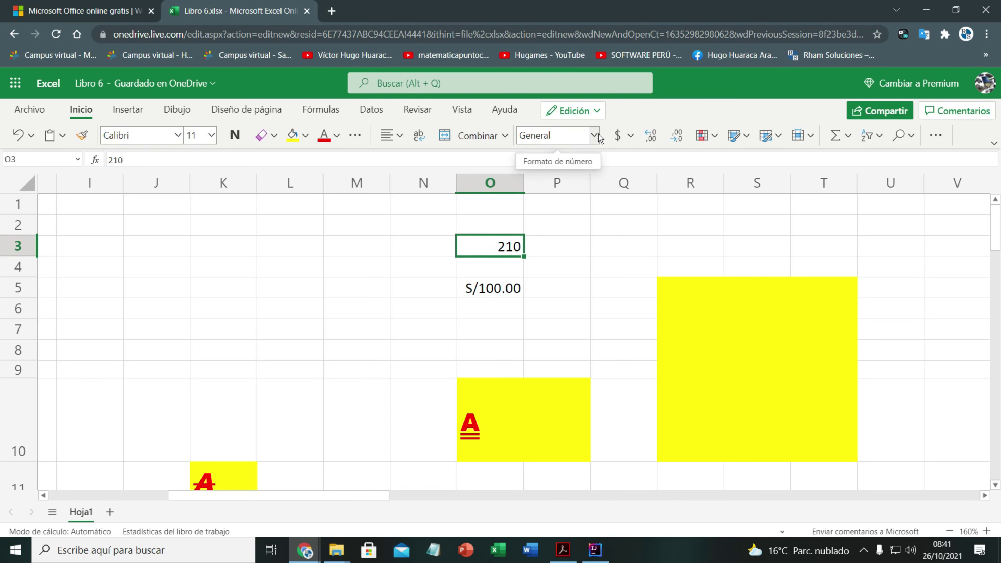
{"action": "left_click", "coordinate": [594, 136]}
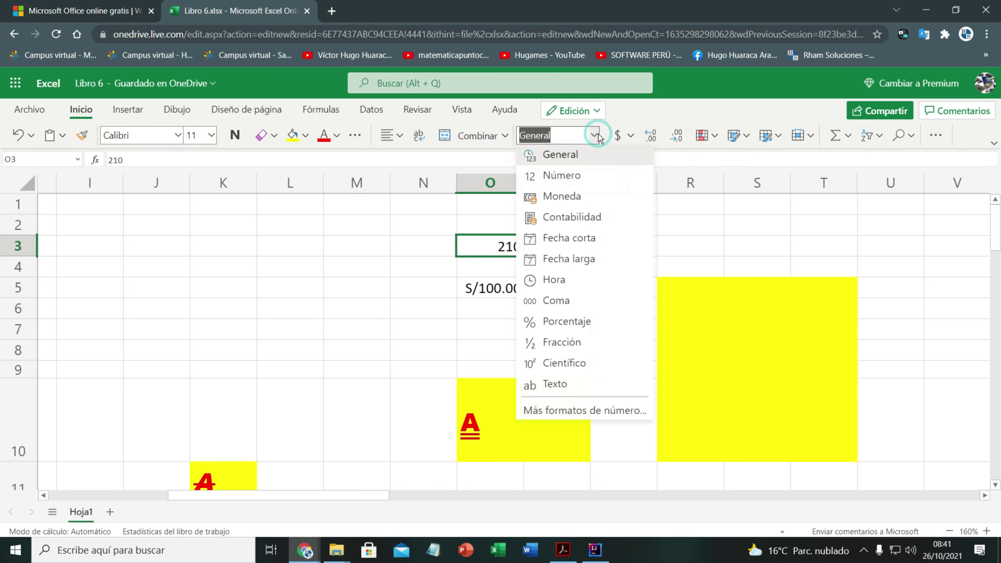
{"action": "left_click", "coordinate": [564, 239]}
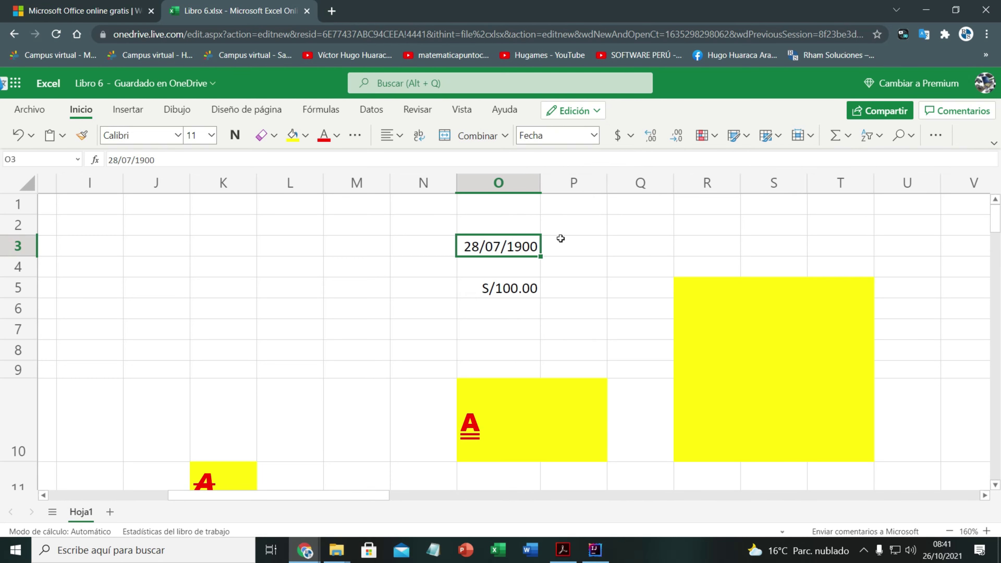
{"action": "left_click", "coordinate": [570, 135]}
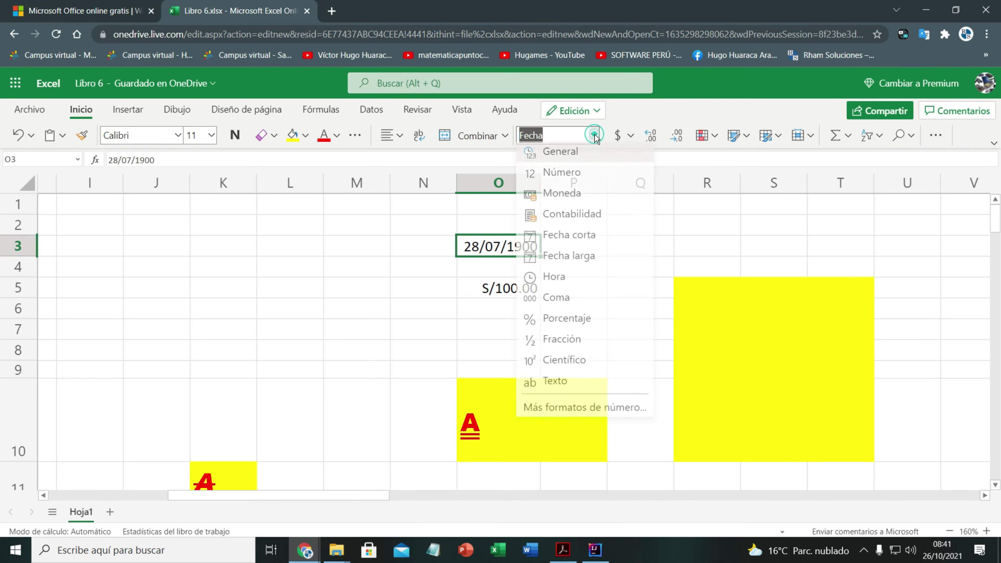
{"action": "left_click", "coordinate": [554, 281]}
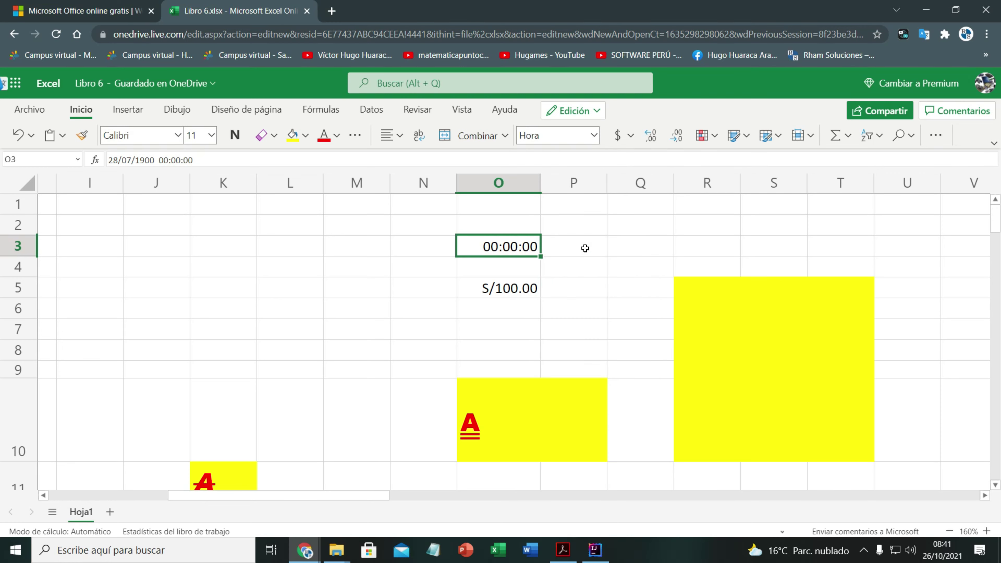
Apply Porcentaje to O3 and O5, showing 21000.00% and 10000.00%.
{"action": "left_click", "coordinate": [593, 138]}
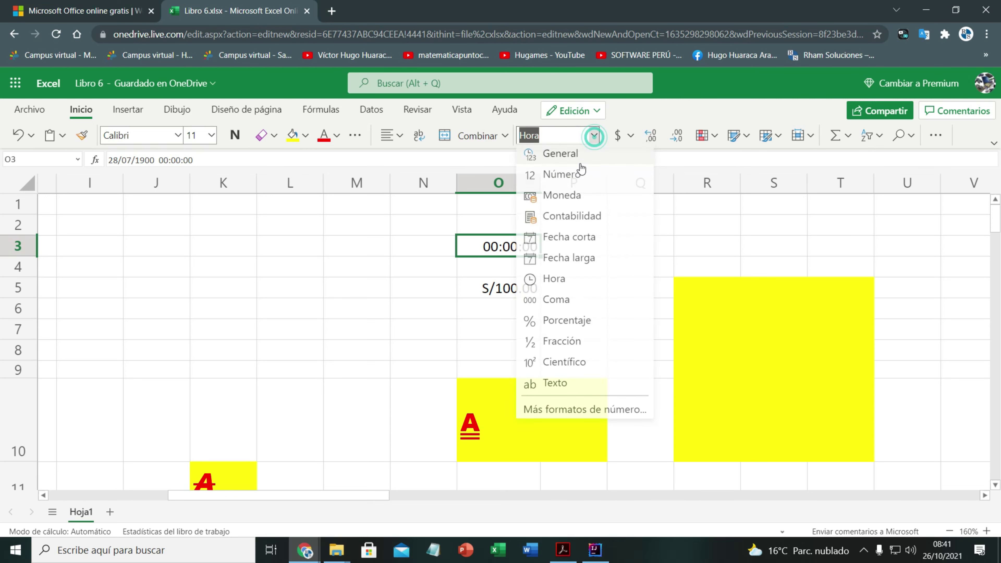
{"action": "left_click", "coordinate": [553, 321]}
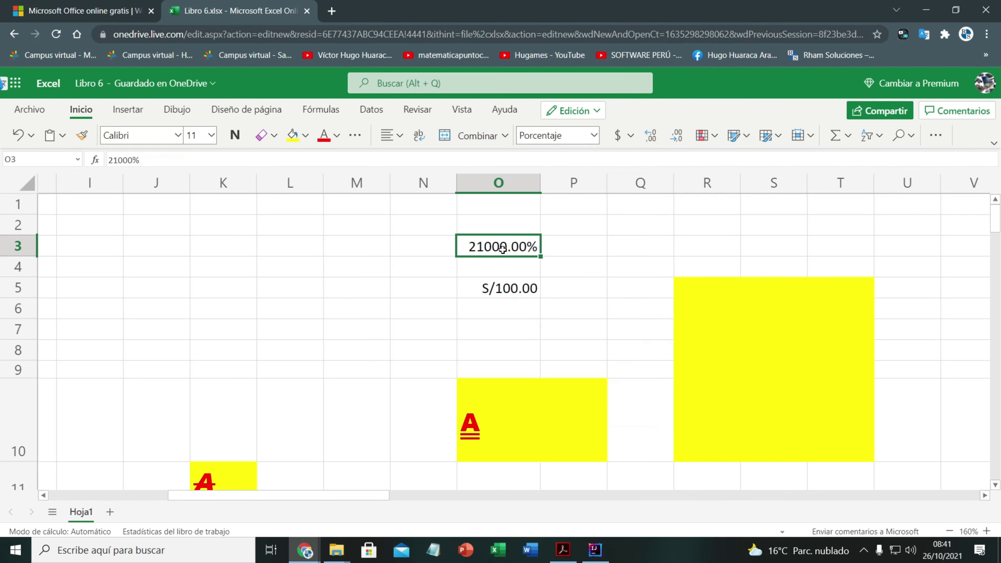
{"action": "left_click", "coordinate": [514, 288]}
{"action": "left_click", "coordinate": [594, 135]}
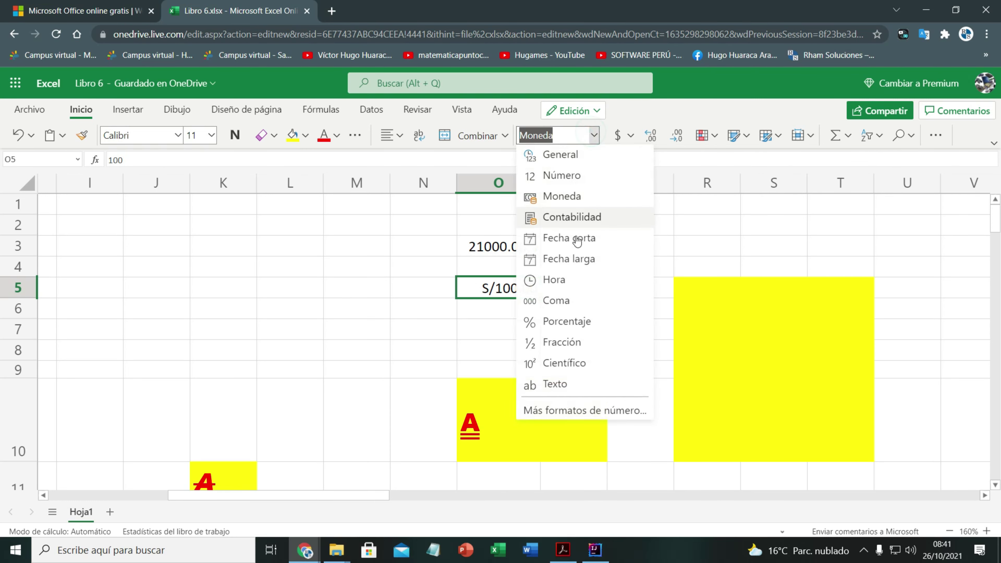
{"action": "left_click", "coordinate": [573, 321]}
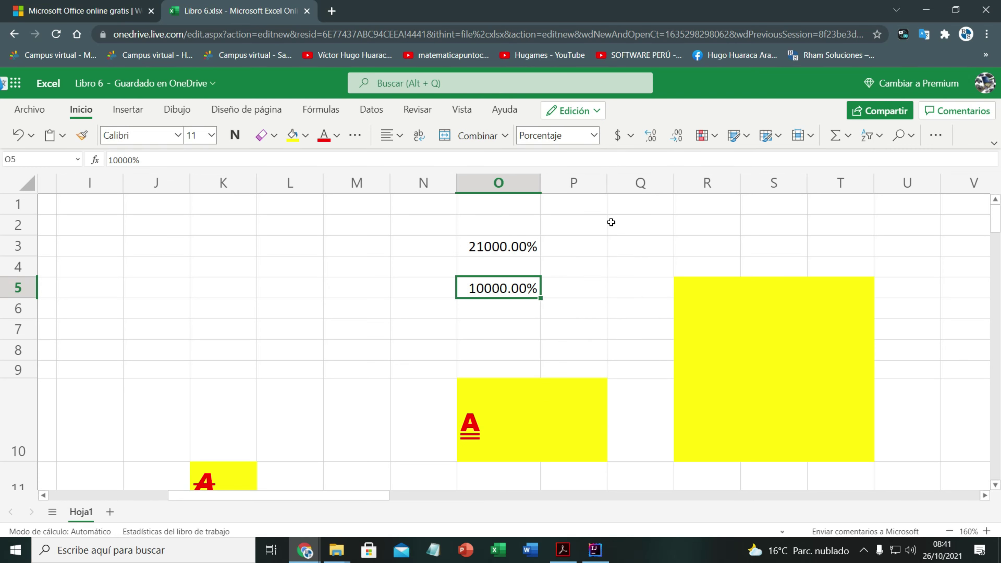
{"action": "left_click", "coordinate": [582, 249]}
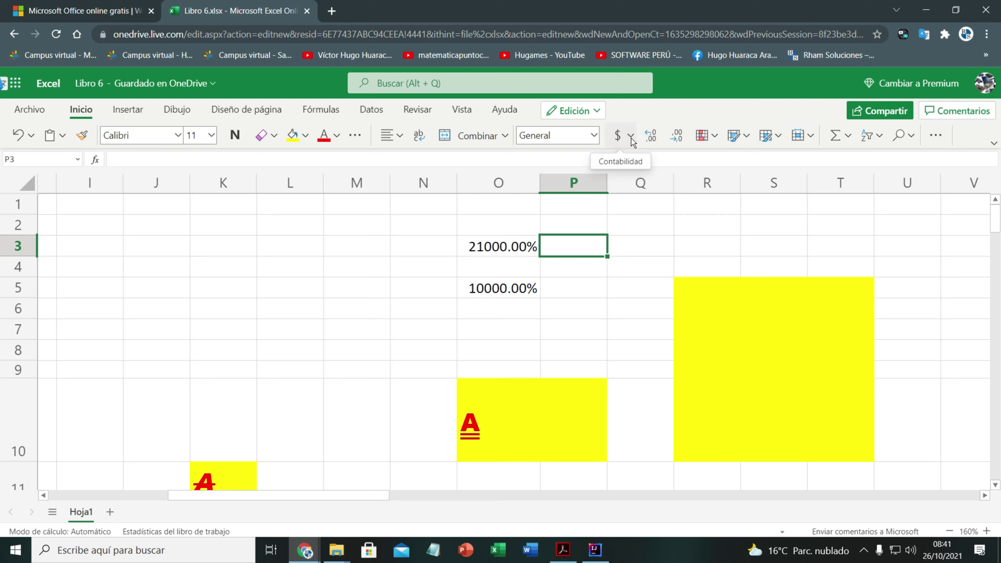
Enter 100 in Q3 and format it as currency.
{"action": "left_click", "coordinate": [627, 247]}
{"action": "type", "text": "100"}
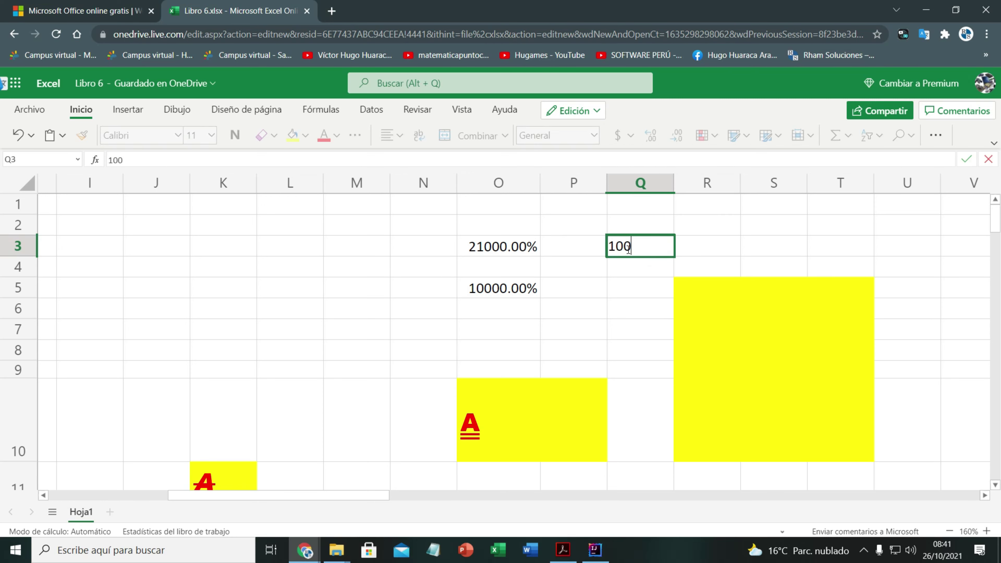
{"action": "left_click", "coordinate": [703, 237]}
{"action": "left_click", "coordinate": [641, 245]}
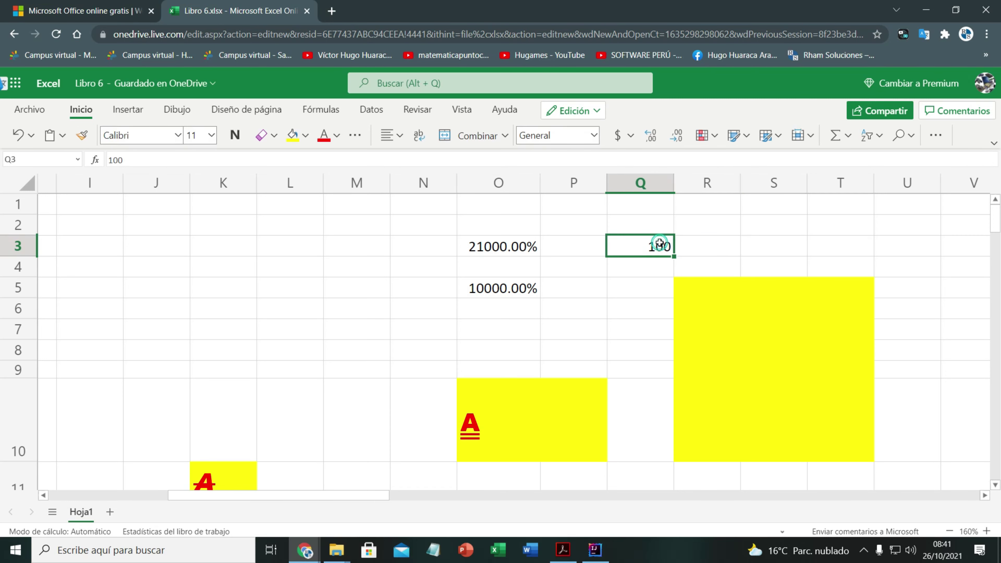
{"action": "left_click", "coordinate": [631, 135]}
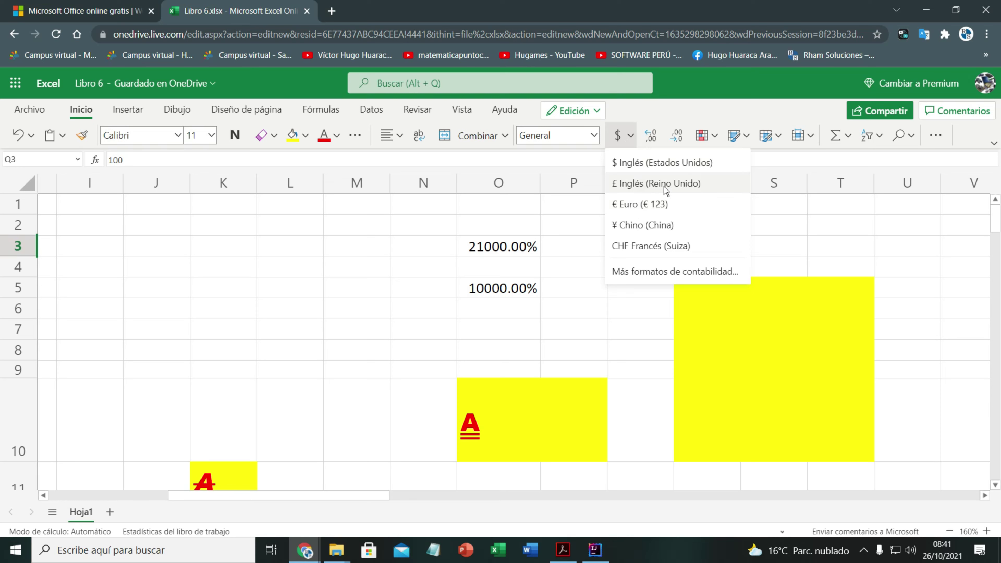
{"action": "left_click", "coordinate": [777, 227]}
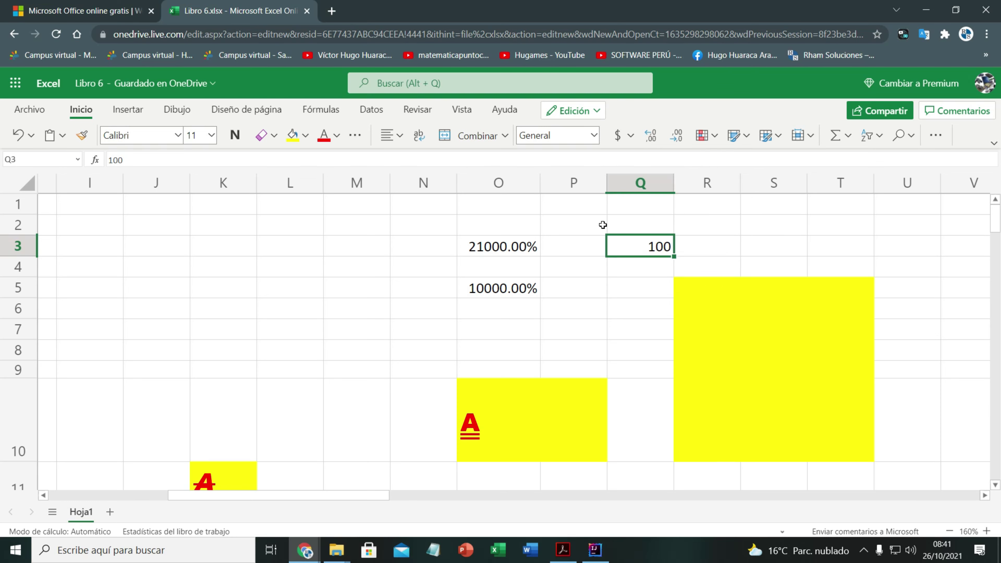
{"action": "left_click", "coordinate": [591, 142]}
{"action": "left_click", "coordinate": [561, 195]}
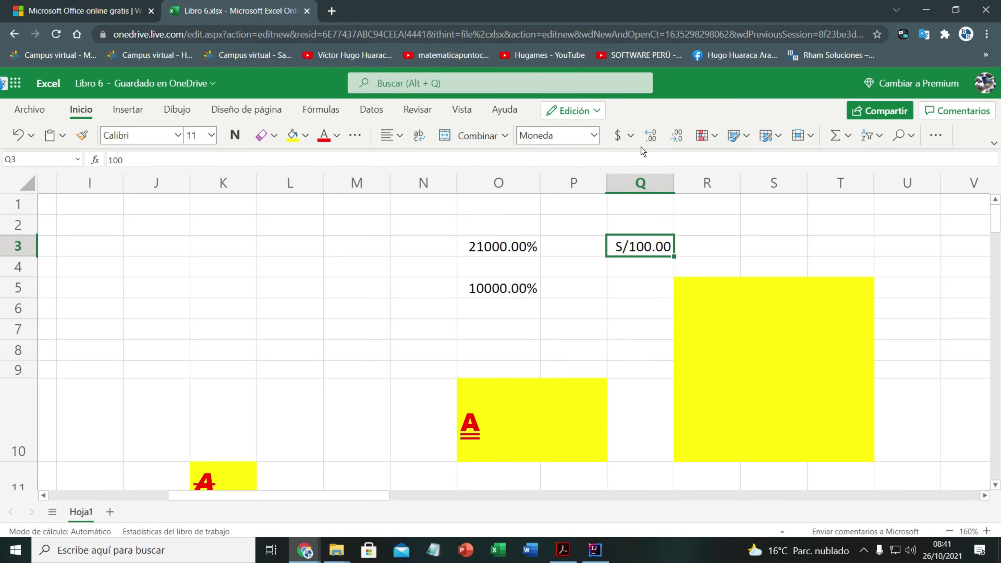
Switch Q3 to $ English (US) accounting, add two decimals, then remove two.
{"action": "left_click", "coordinate": [630, 135]}
{"action": "left_click", "coordinate": [635, 162]}
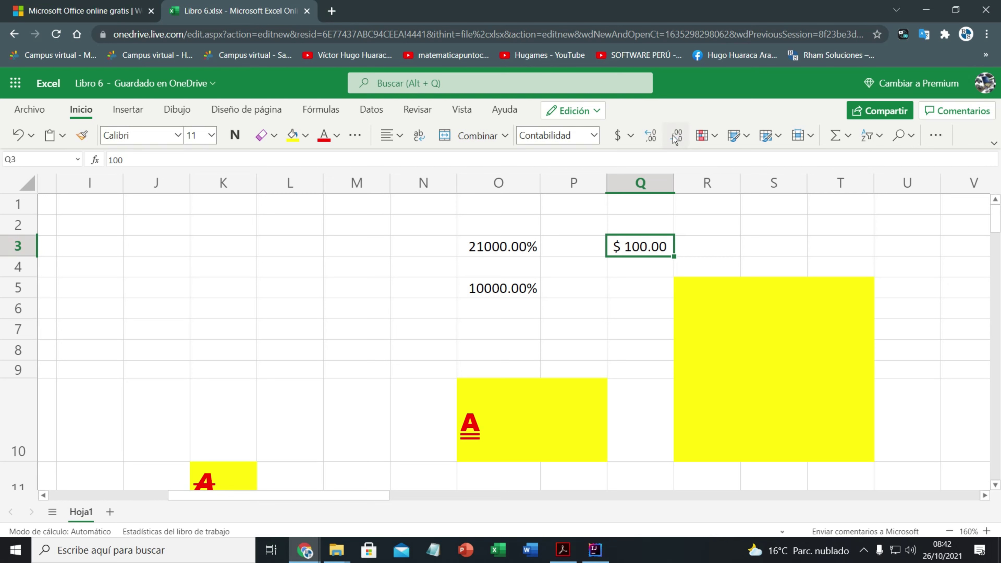
{"action": "left_click", "coordinate": [652, 136]}
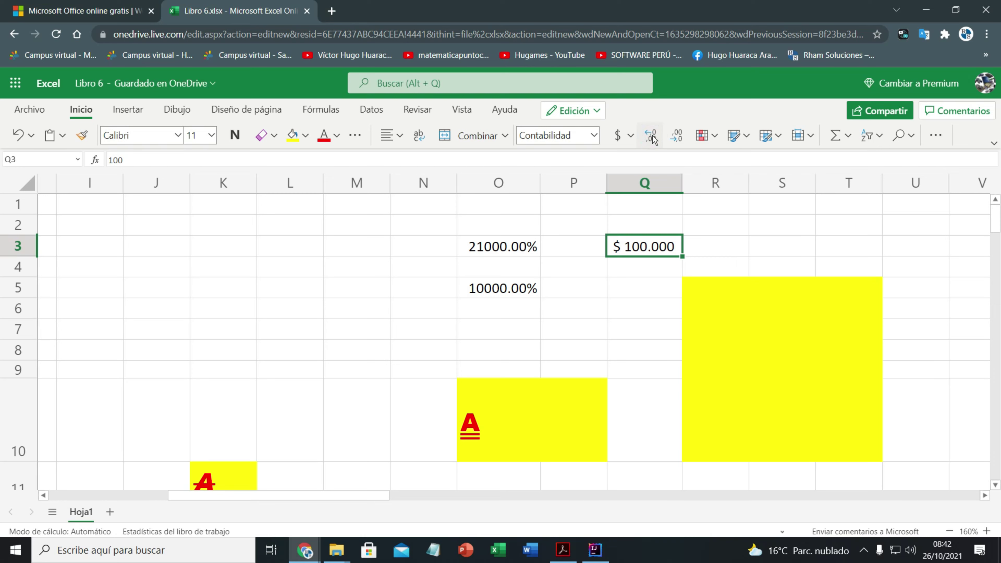
{"action": "left_click", "coordinate": [651, 136]}
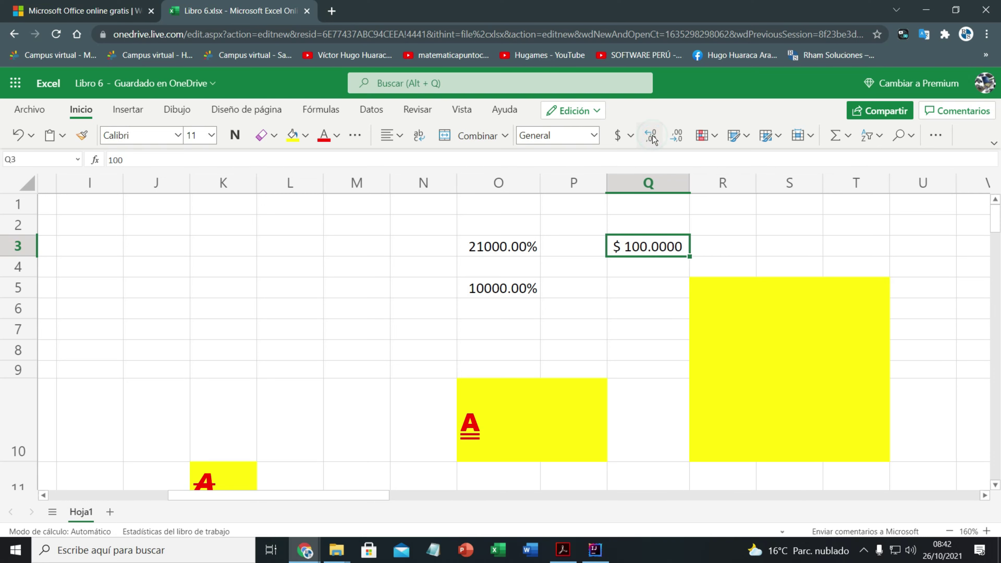
{"action": "left_click", "coordinate": [673, 137]}
{"action": "left_click", "coordinate": [672, 137]}
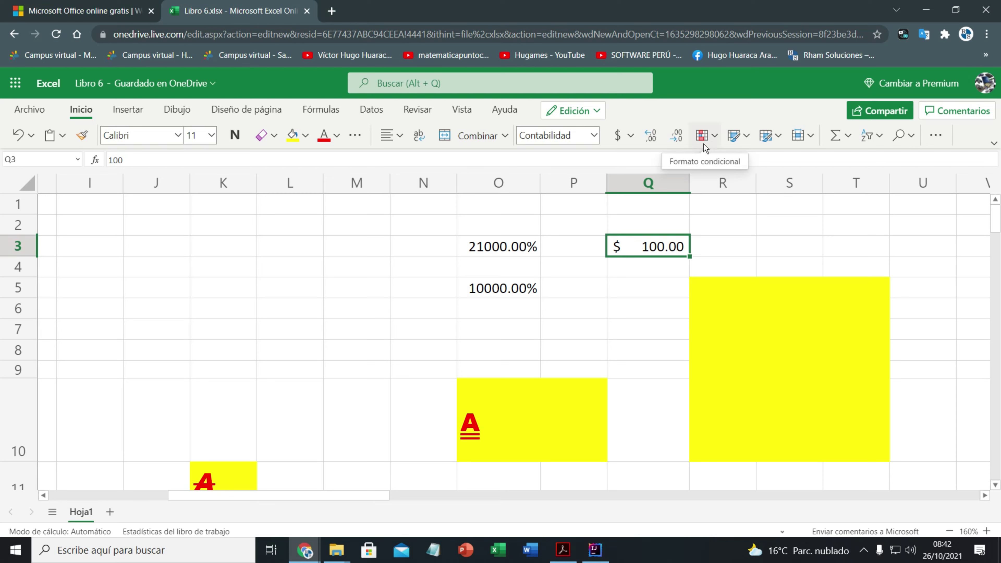
Add orange gradient fill data bars to the percentage cells O3:O6.
{"action": "mouse_move", "coordinate": [502, 259]}
{"action": "left_mouse_down"}
{"action": "mouse_move", "coordinate": [489, 247]}
{"action": "mouse_move", "coordinate": [499, 308]}
{"action": "left_mouse_up"}
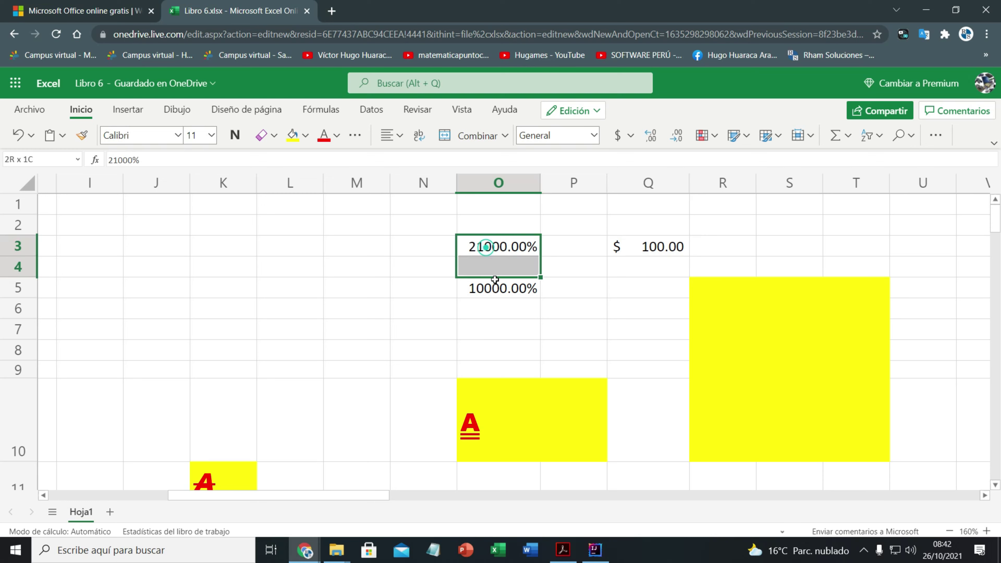
{"action": "left_click", "coordinate": [715, 137]}
{"action": "mouse_move", "coordinate": [747, 229]}
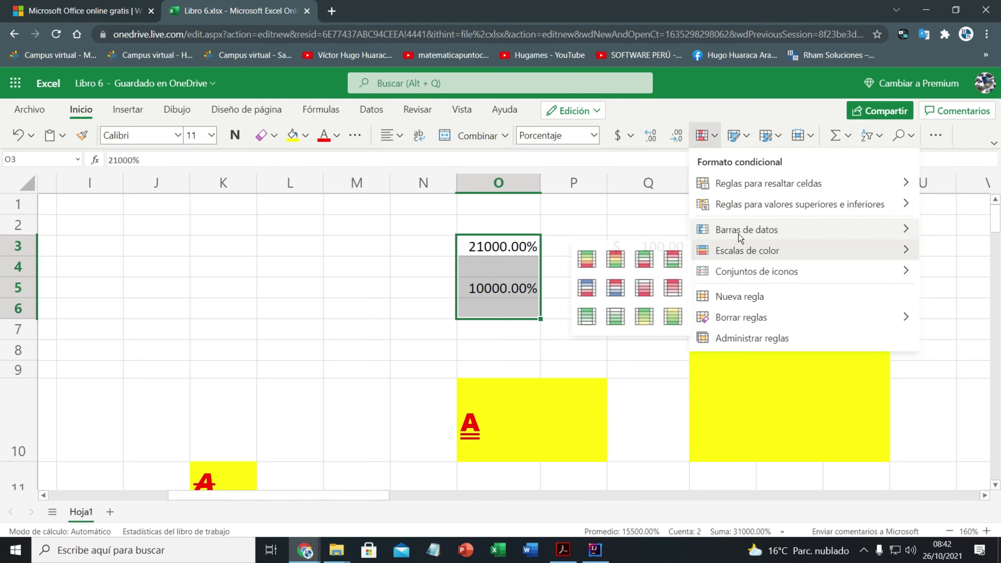
{"action": "left_click", "coordinate": [613, 281]}
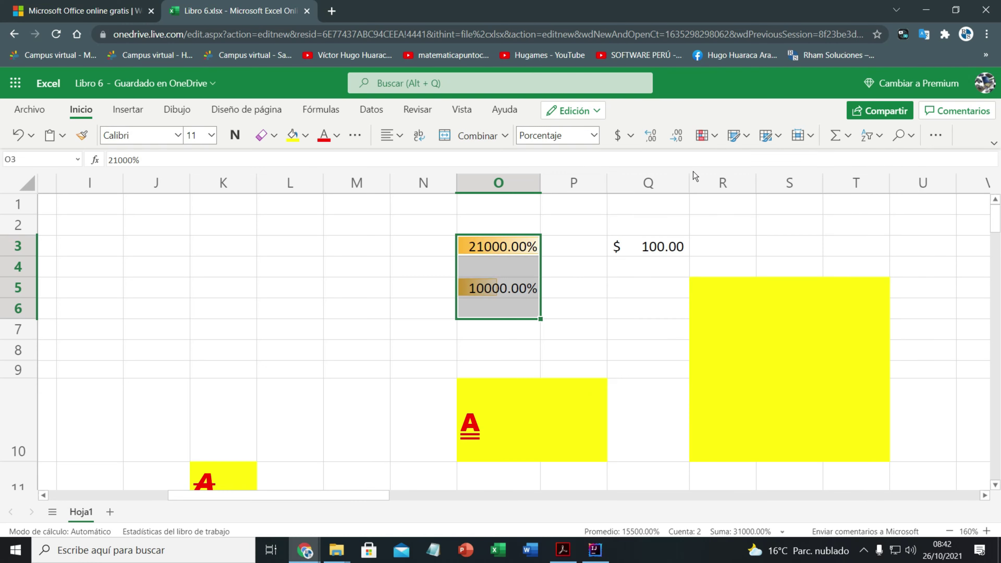
{"action": "key", "text": "Left"}
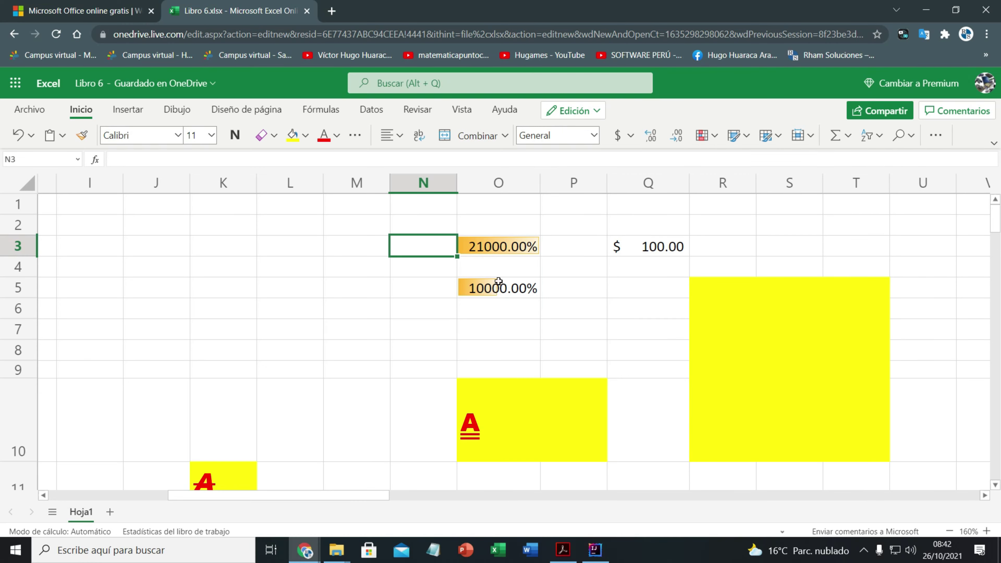
{"action": "left_click", "coordinate": [489, 250]}
{"action": "left_click", "coordinate": [487, 288]}
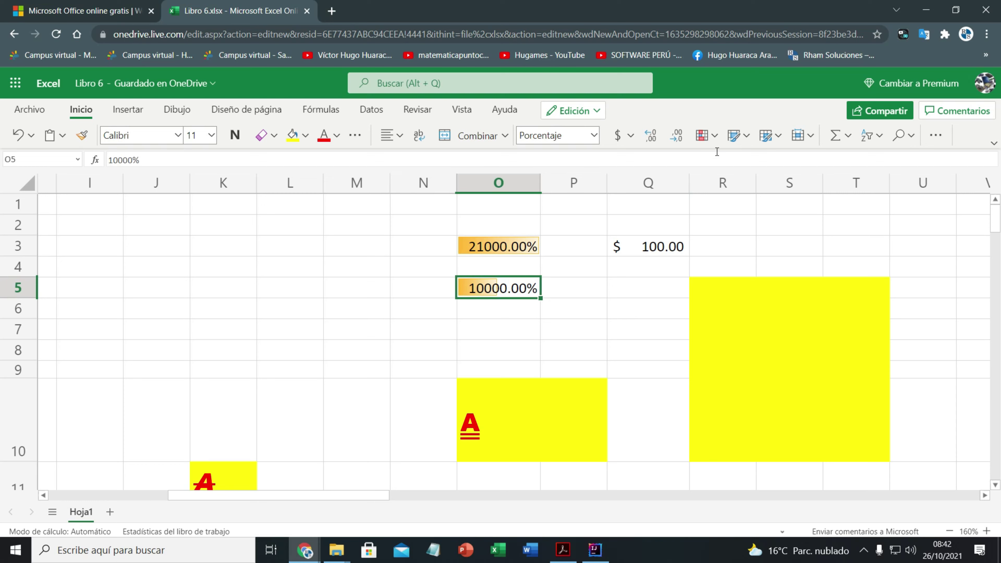
{"action": "left_click", "coordinate": [716, 136]}
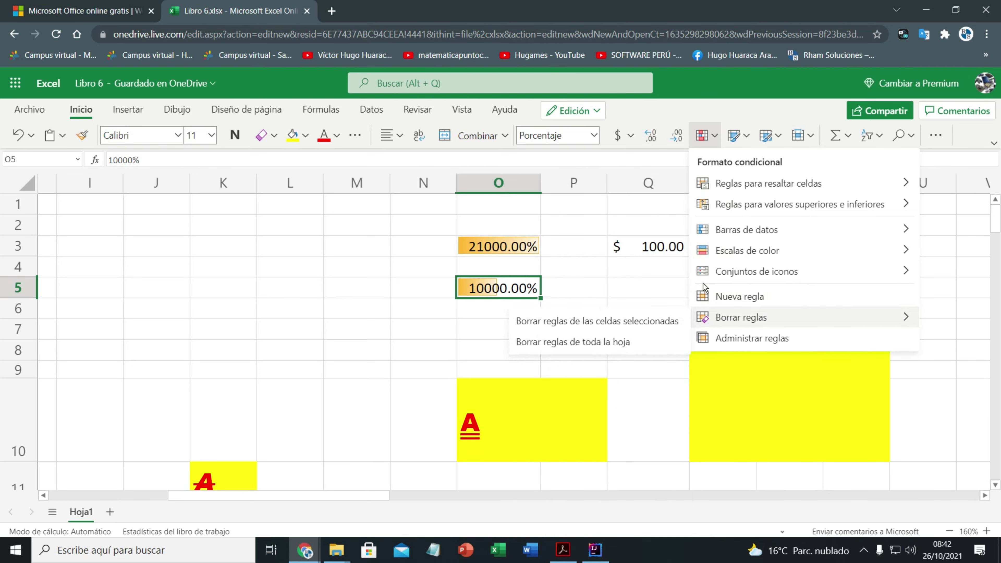
{"action": "mouse_move", "coordinate": [797, 204]}
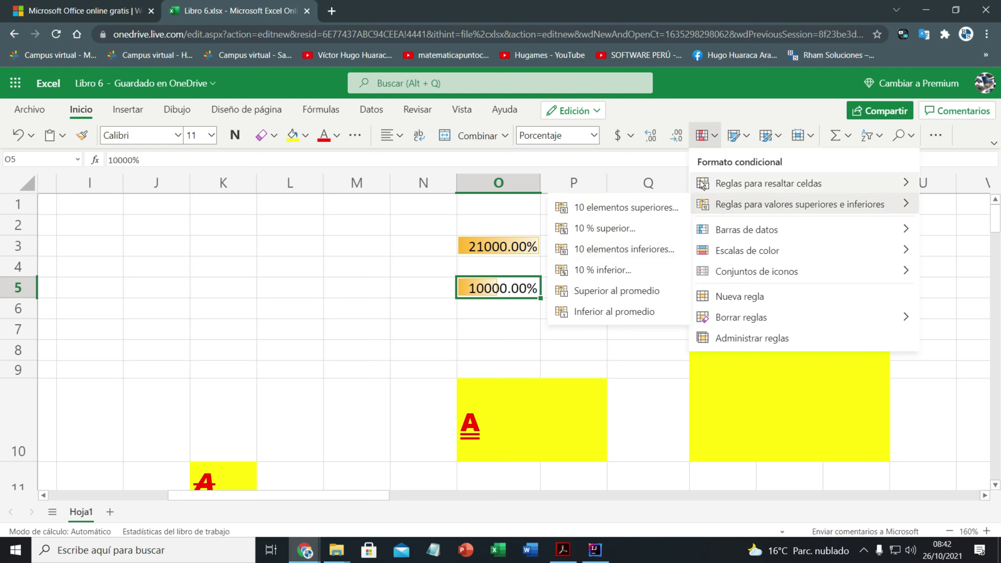
{"action": "left_click", "coordinate": [489, 332]}
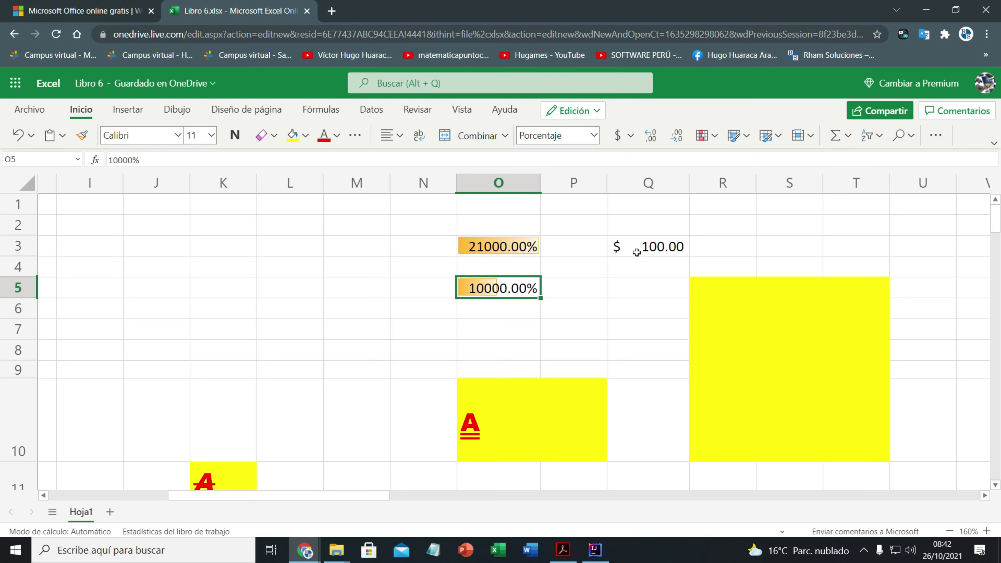
{"action": "left_click", "coordinate": [591, 290]}
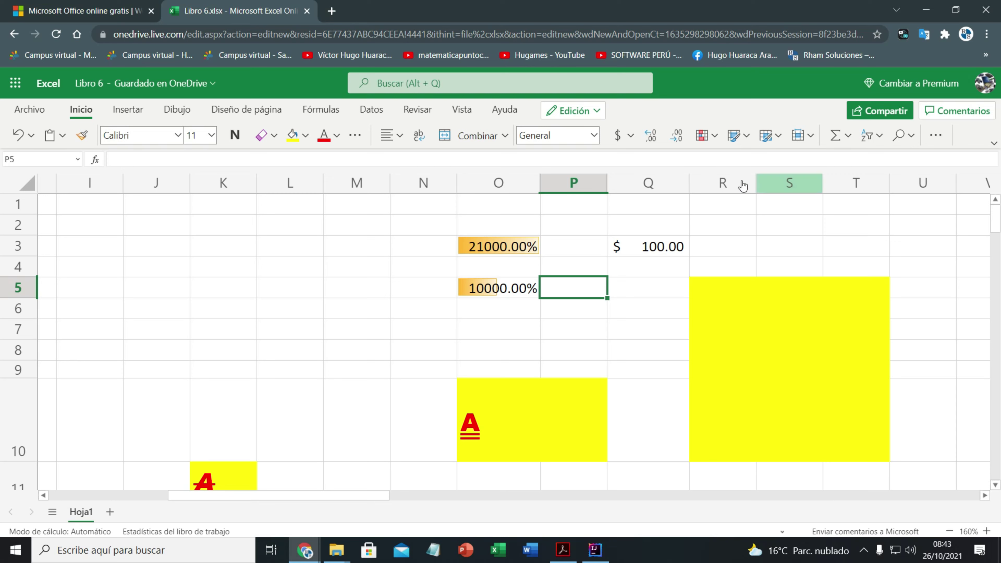
Try Encabezado 1 on O3, revert it to Normal, then apply Moneda [0] to show S/ 210.
{"action": "left_click", "coordinate": [501, 243]}
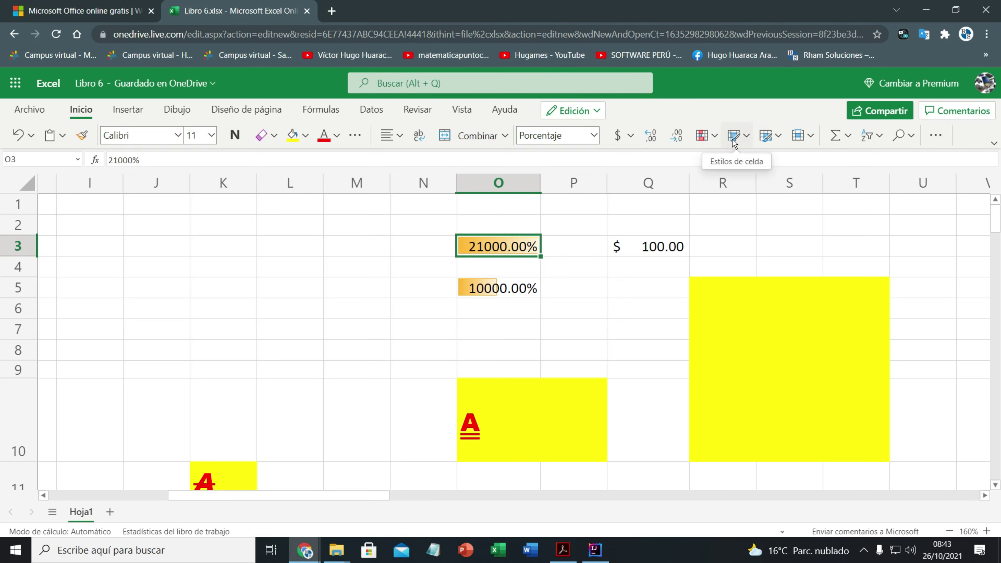
{"action": "left_click", "coordinate": [746, 136]}
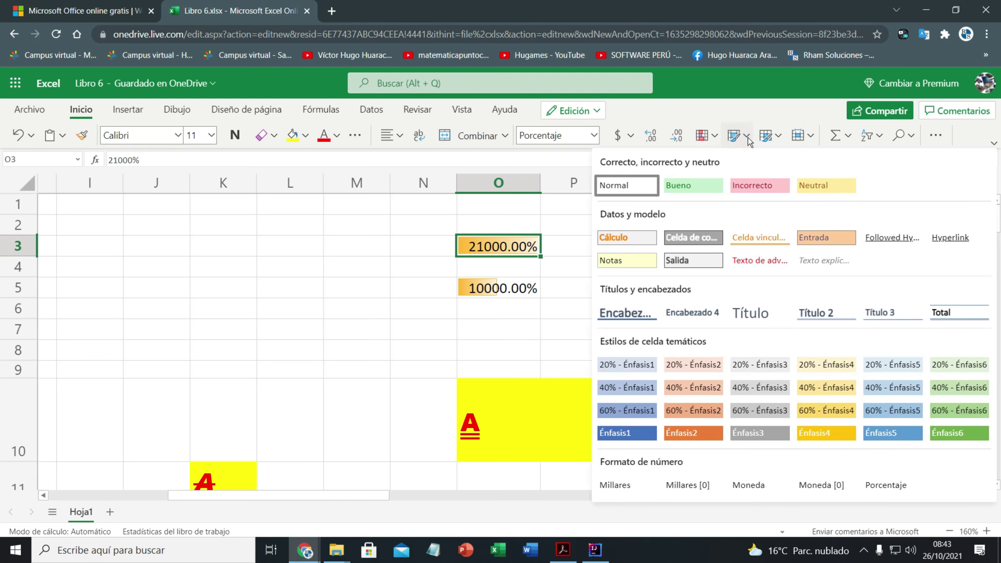
{"action": "left_click", "coordinate": [690, 412]}
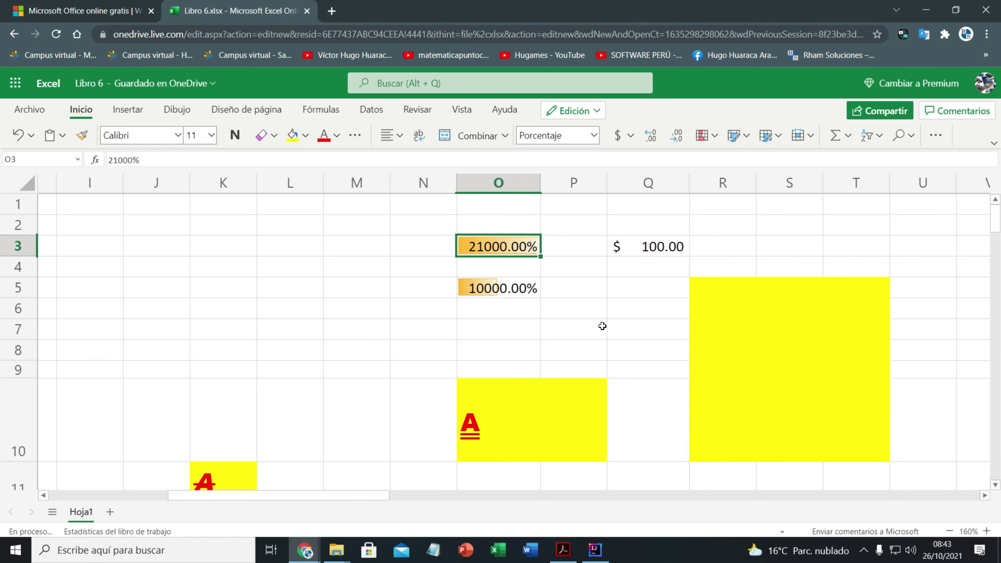
{"action": "left_click", "coordinate": [726, 138]}
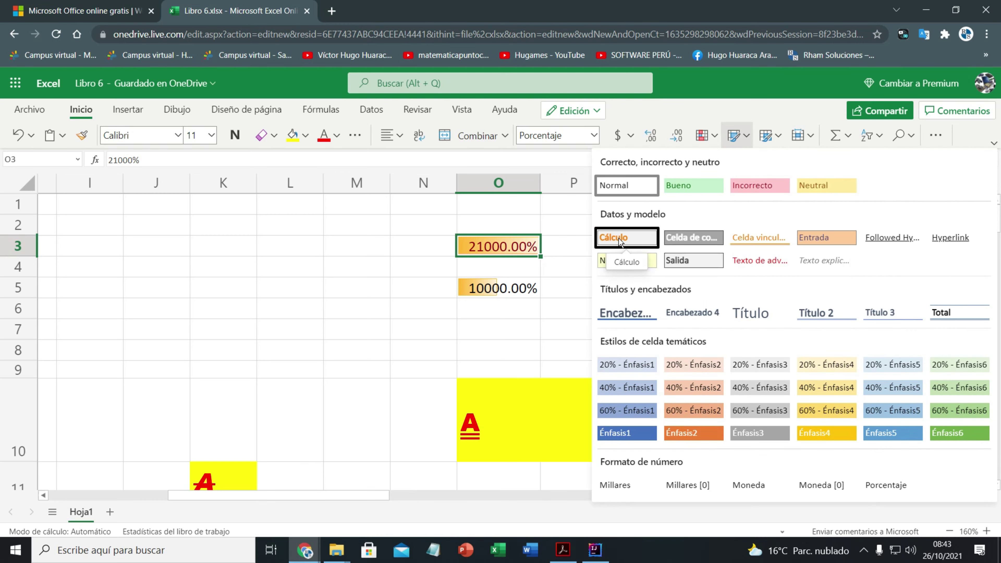
{"action": "left_click", "coordinate": [628, 312]}
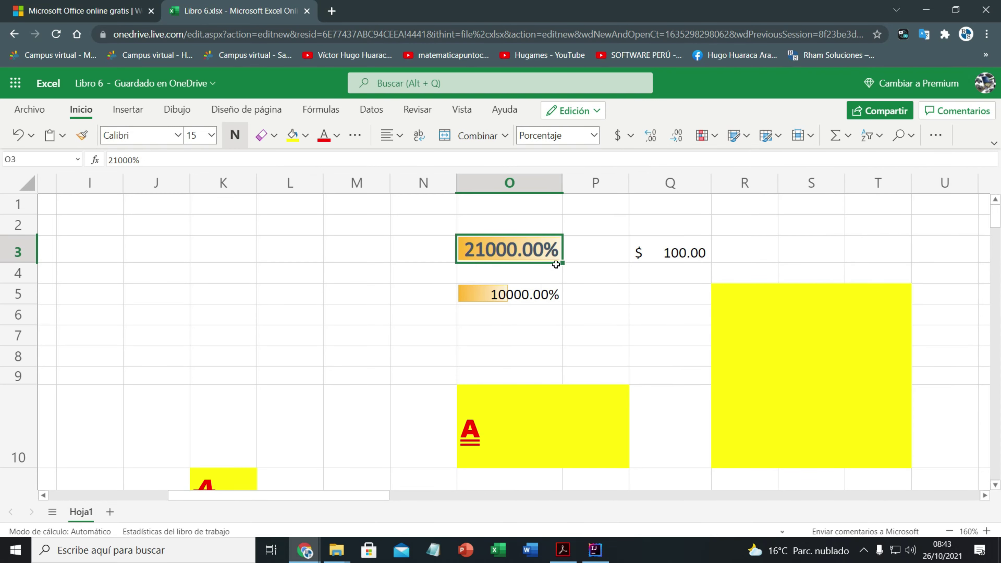
{"action": "left_click", "coordinate": [734, 135]}
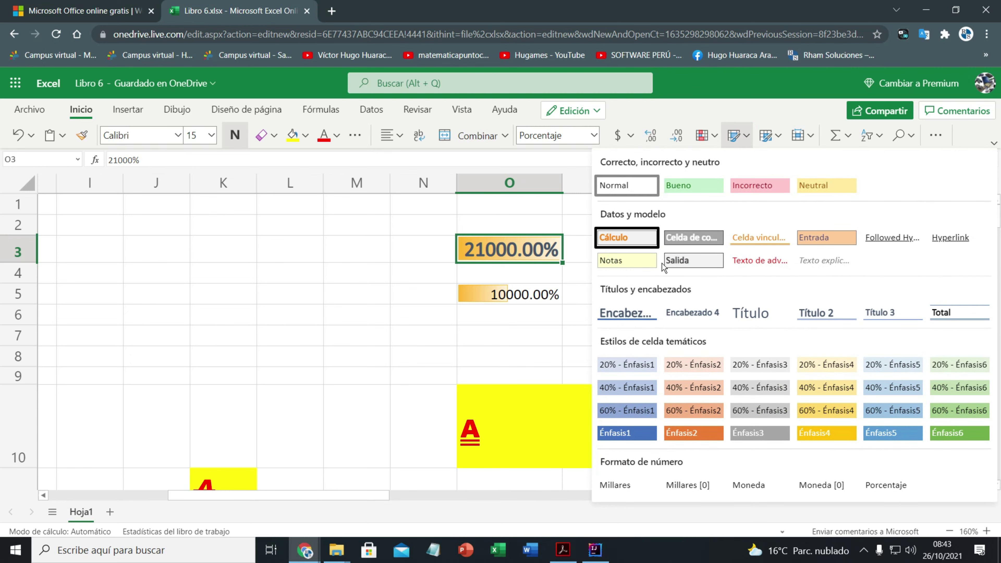
{"action": "left_click", "coordinate": [760, 364]}
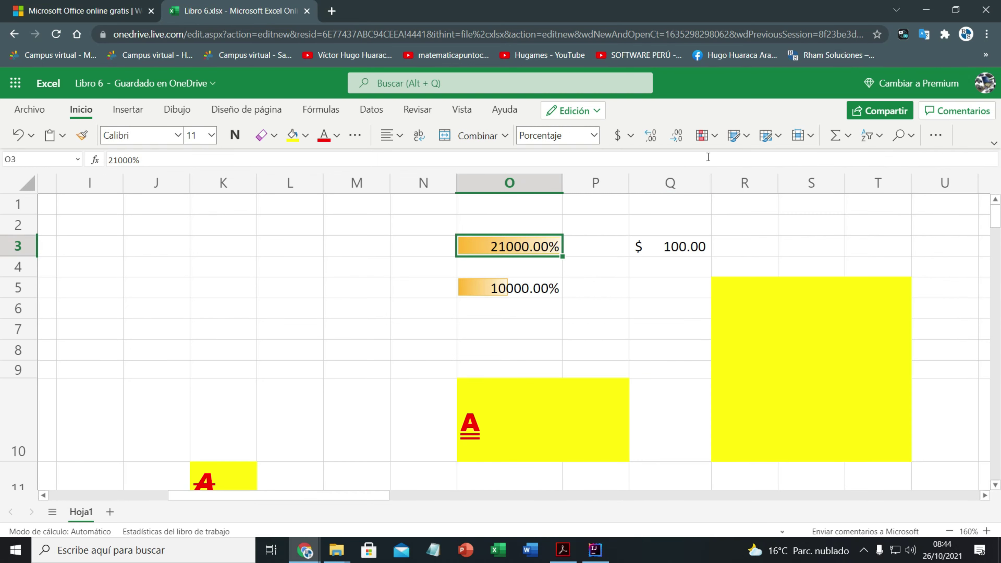
{"action": "left_click", "coordinate": [733, 135]}
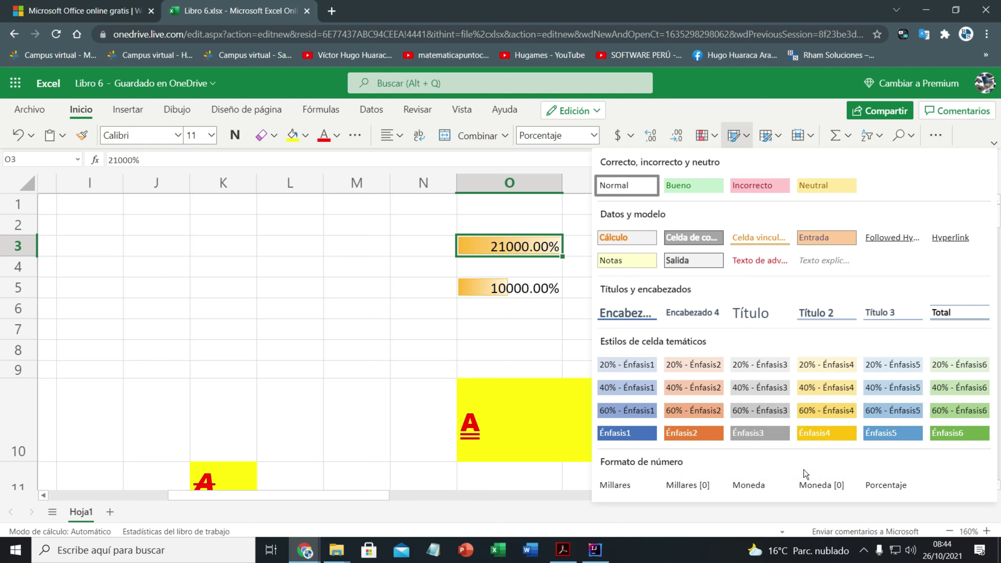
{"action": "left_click", "coordinate": [843, 492]}
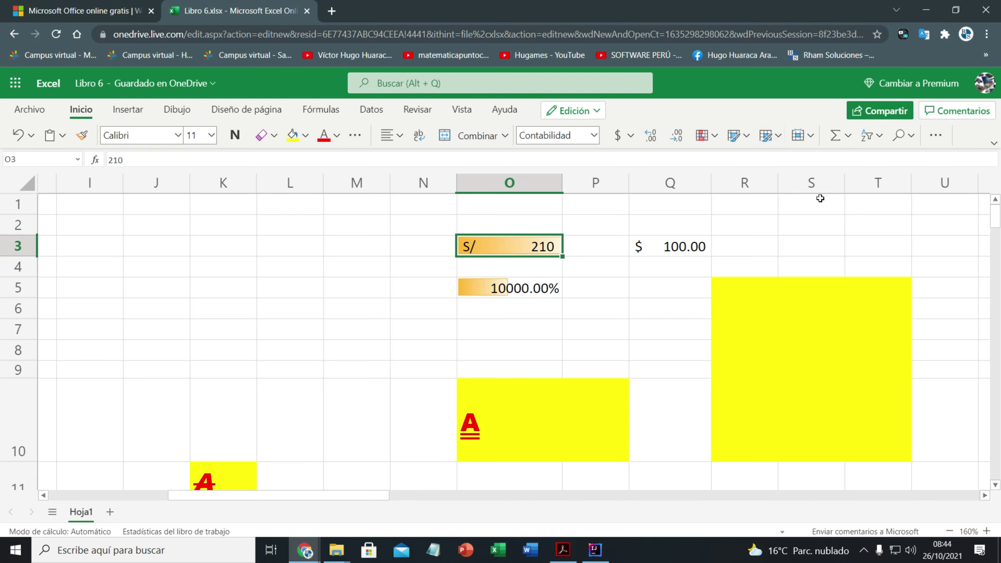
Format the empty range J3:N8 as a table with the grey medium table style.
{"action": "left_click", "coordinate": [779, 136]}
{"action": "left_click", "coordinate": [80, 262]}
{"action": "mouse_move", "coordinate": [126, 245]}
{"action": "left_mouse_down"}
{"action": "mouse_move", "coordinate": [221, 262]}
{"action": "mouse_move", "coordinate": [430, 336]}
{"action": "left_mouse_up"}
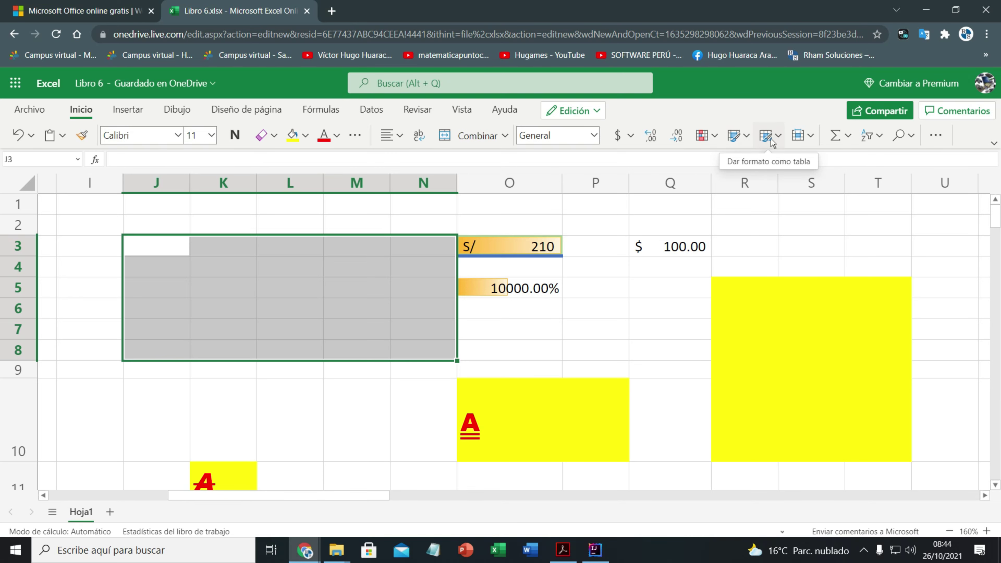
{"action": "left_click", "coordinate": [779, 139]}
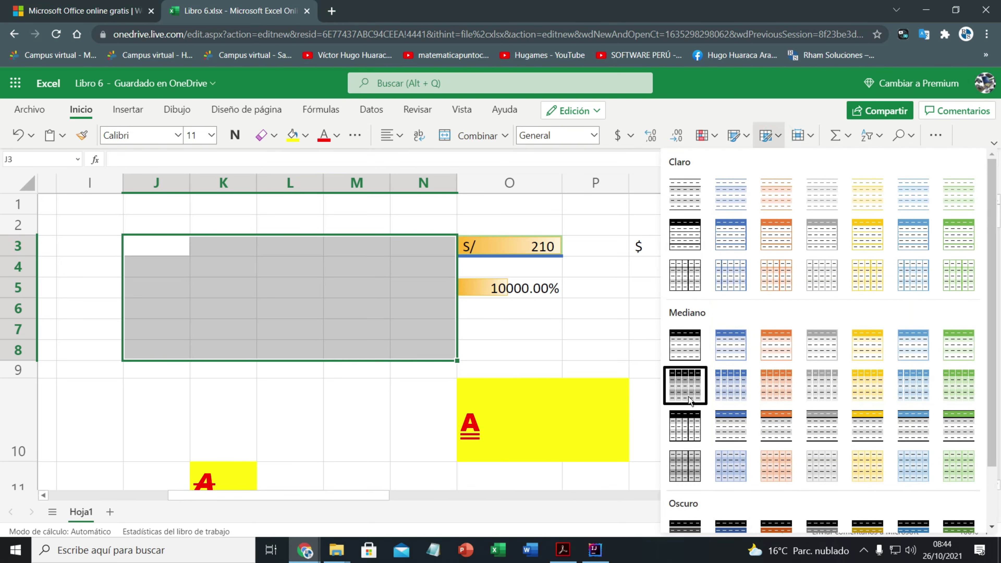
{"action": "left_click", "coordinate": [688, 388]}
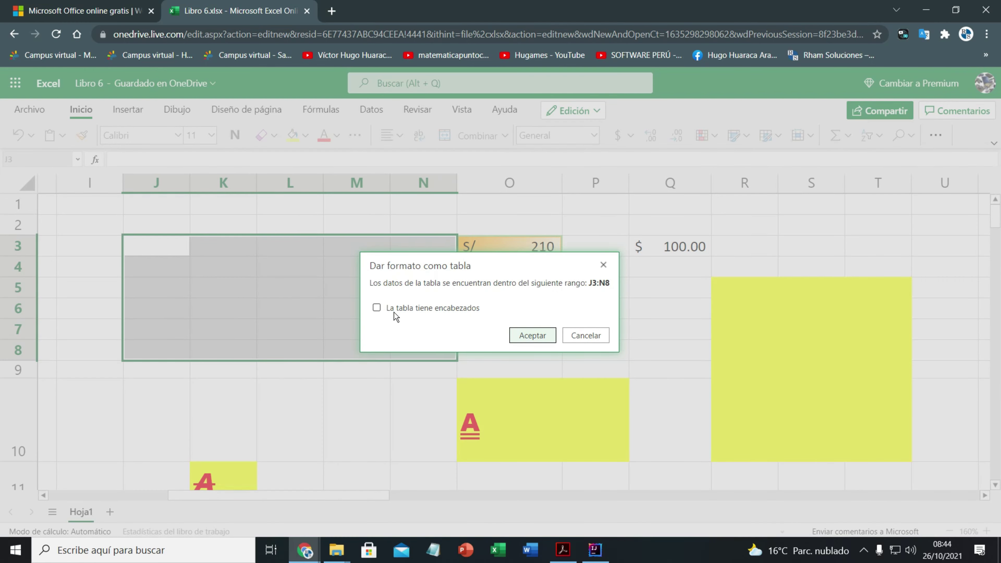
{"action": "left_click", "coordinate": [532, 335]}
Select the header row and column data ranges, ending with row 5 cells J5:N5.
{"action": "left_click", "coordinate": [328, 292]}
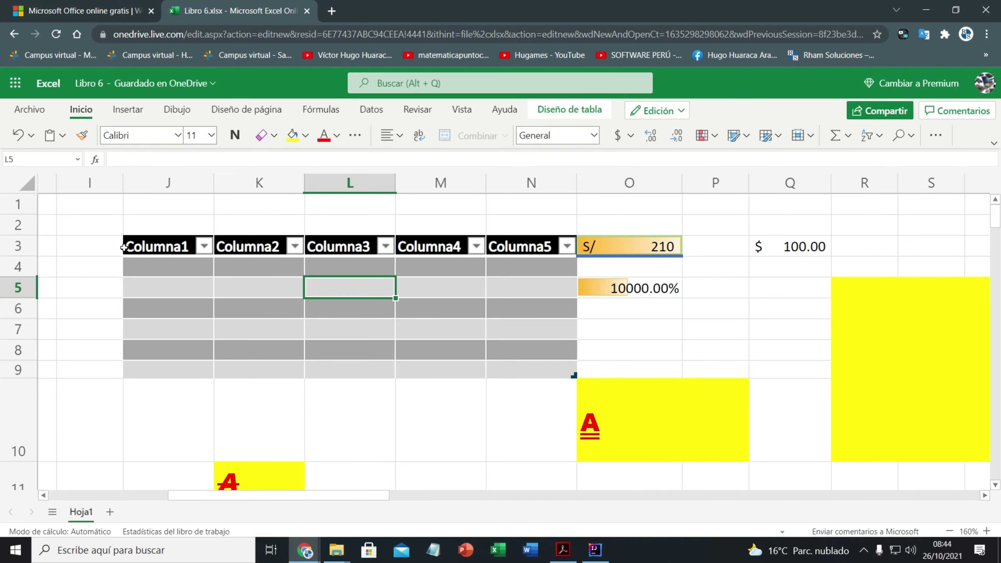
{"action": "left_click_drag", "start_coordinate": [124, 247], "coordinate": [508, 246]}
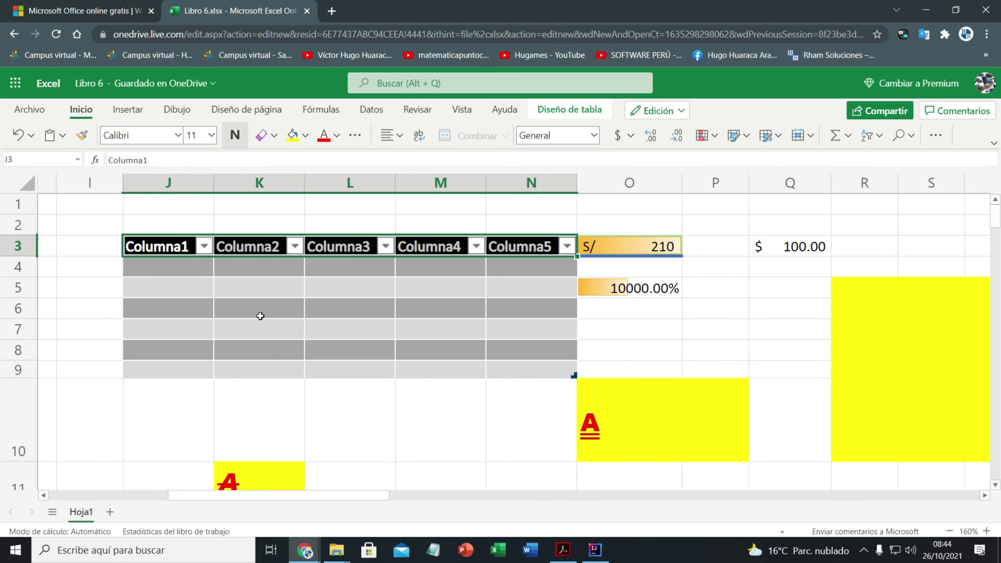
{"action": "left_click_drag", "start_coordinate": [163, 273], "coordinate": [174, 346]}
{"action": "left_click_drag", "start_coordinate": [222, 269], "coordinate": [275, 347]}
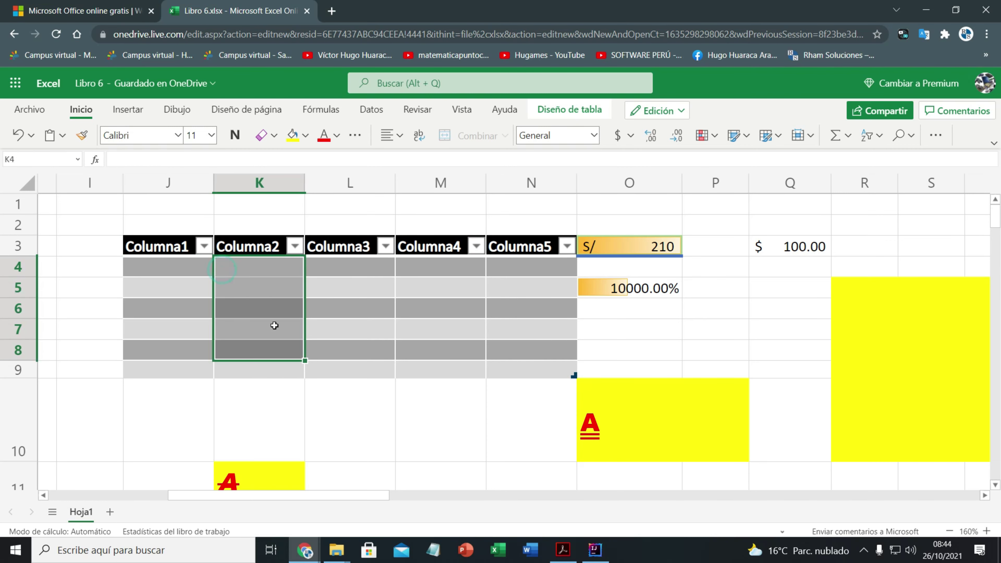
{"action": "left_click_drag", "start_coordinate": [529, 268], "coordinate": [536, 364]}
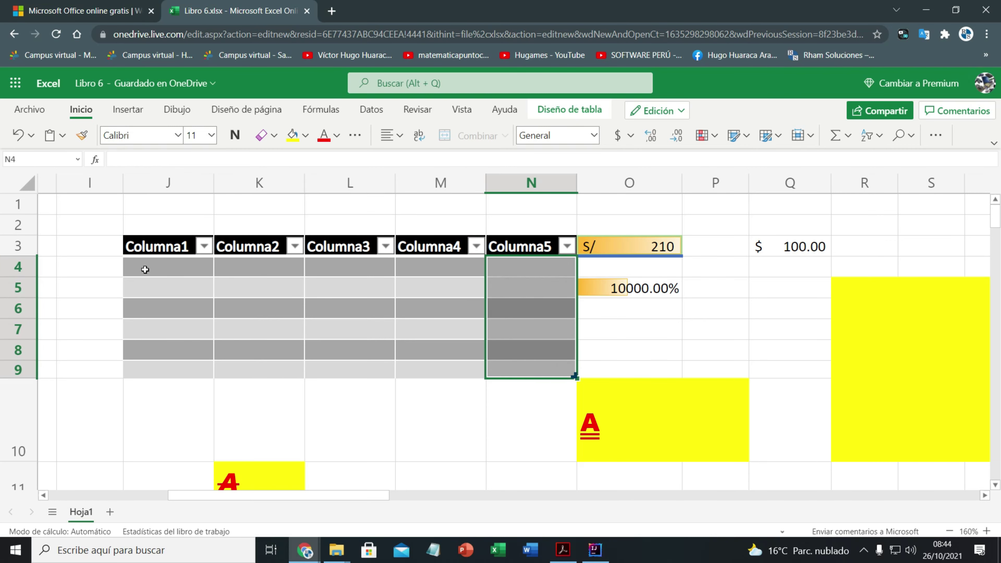
{"action": "left_click_drag", "start_coordinate": [145, 269], "coordinate": [543, 269]}
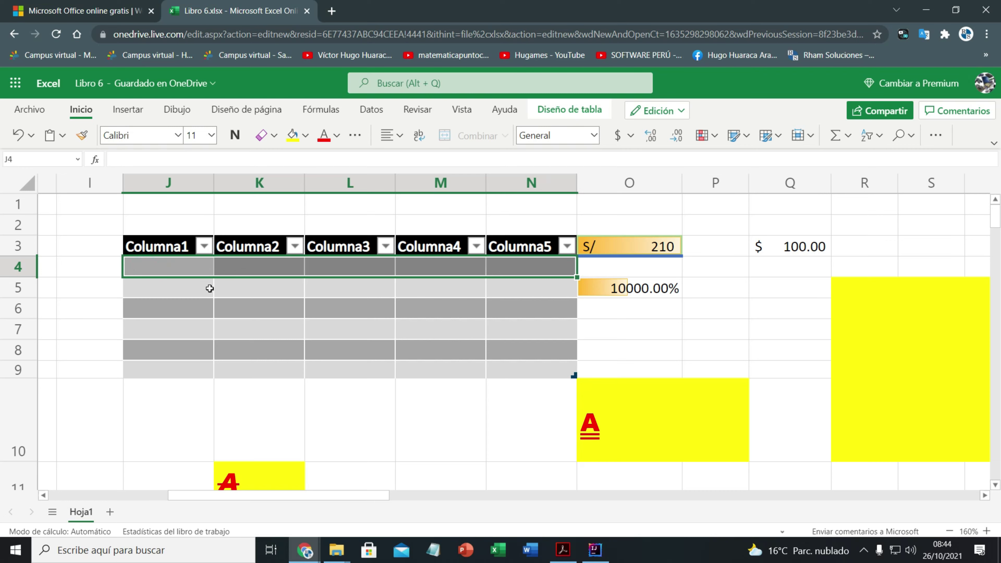
{"action": "left_click_drag", "start_coordinate": [209, 289], "coordinate": [518, 287]}
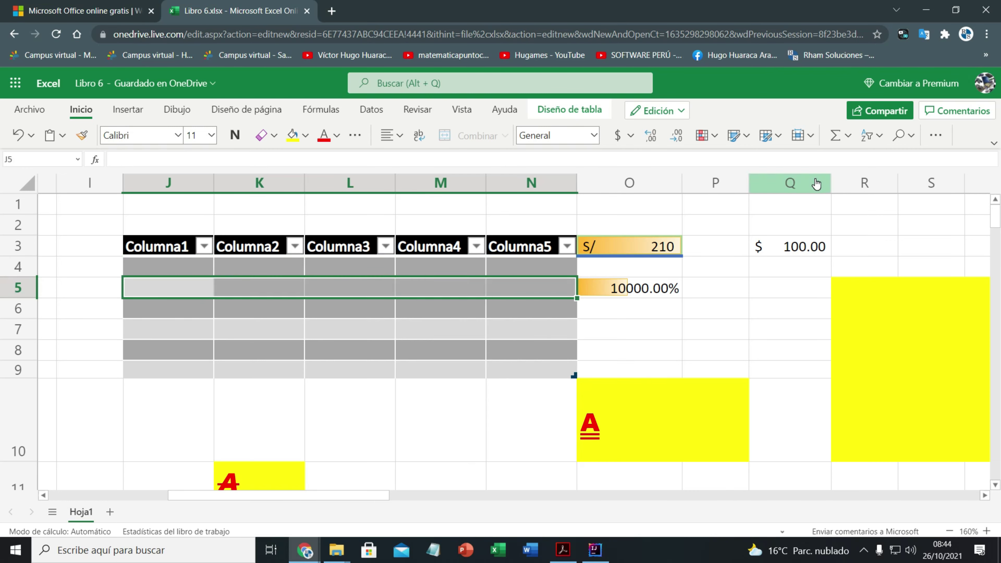
Change row 5's height from 15 to 30 via Formato > Alto de fila.
{"action": "left_click", "coordinate": [811, 136]}
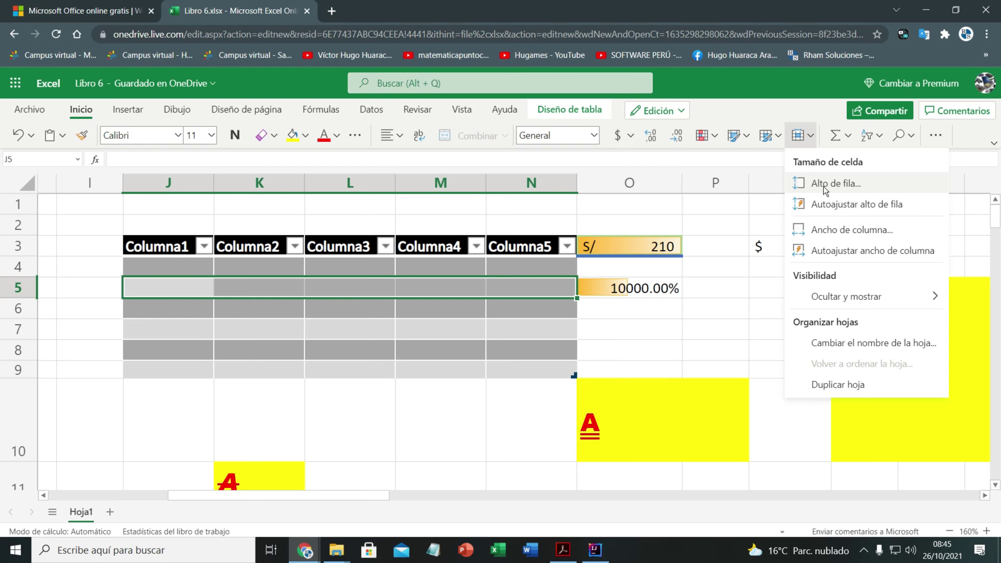
{"action": "left_click", "coordinate": [824, 185]}
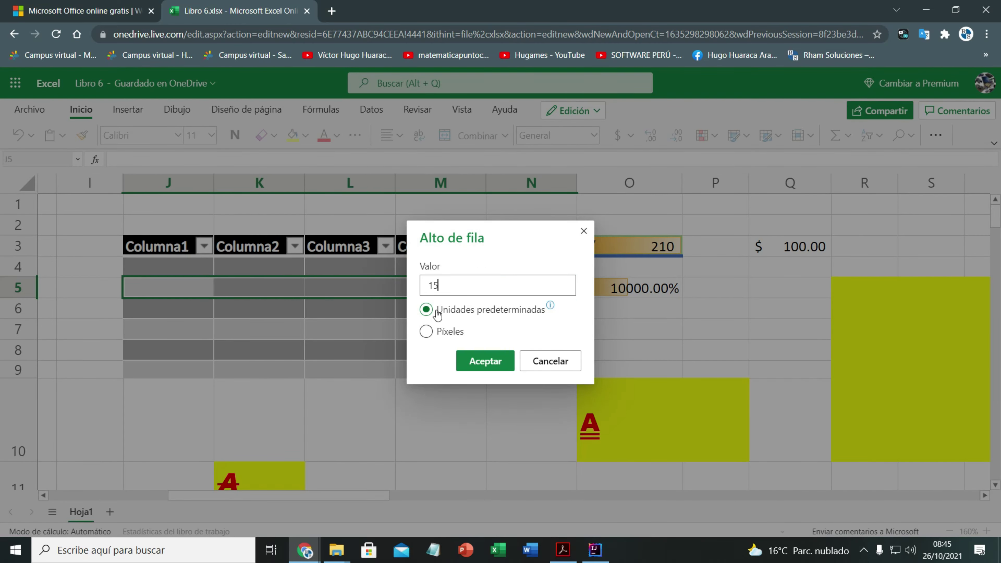
{"action": "double_click", "coordinate": [433, 285]}
{"action": "type", "text": "30"}
{"action": "key", "text": "Return"}
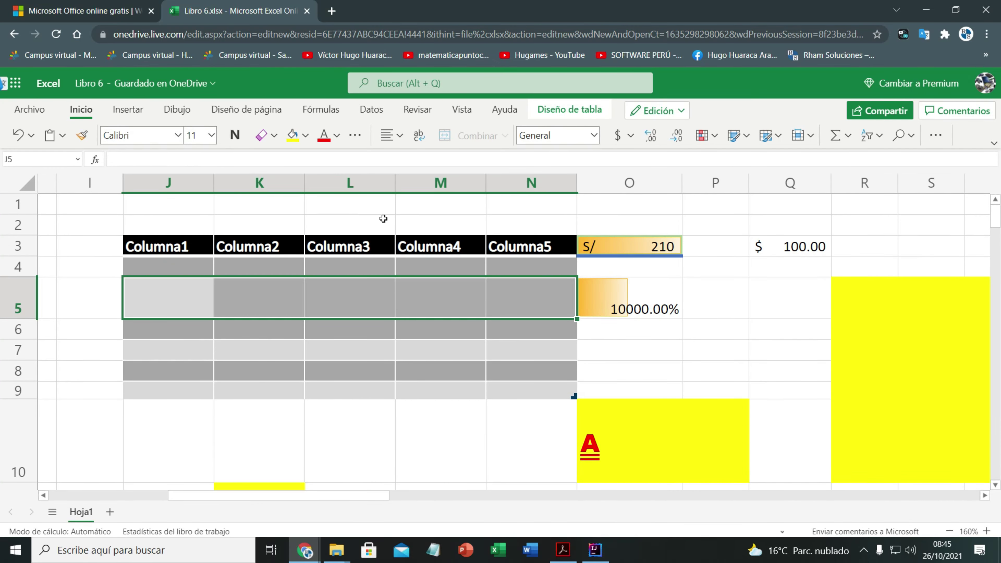
{"action": "left_click", "coordinate": [349, 236]}
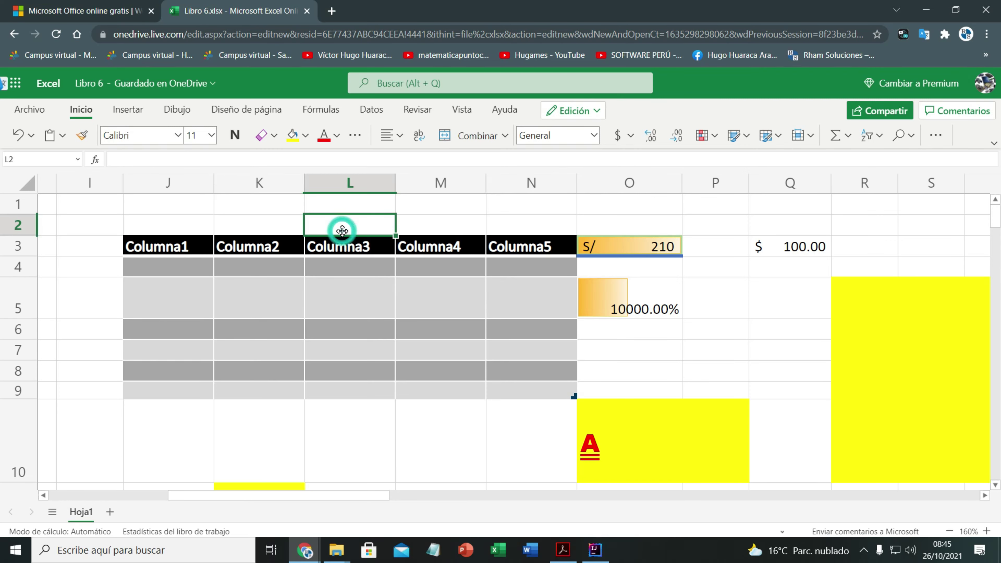
Enter 10 in both L2 and M2 and select L2:M2.
{"action": "type", "text": "10"}
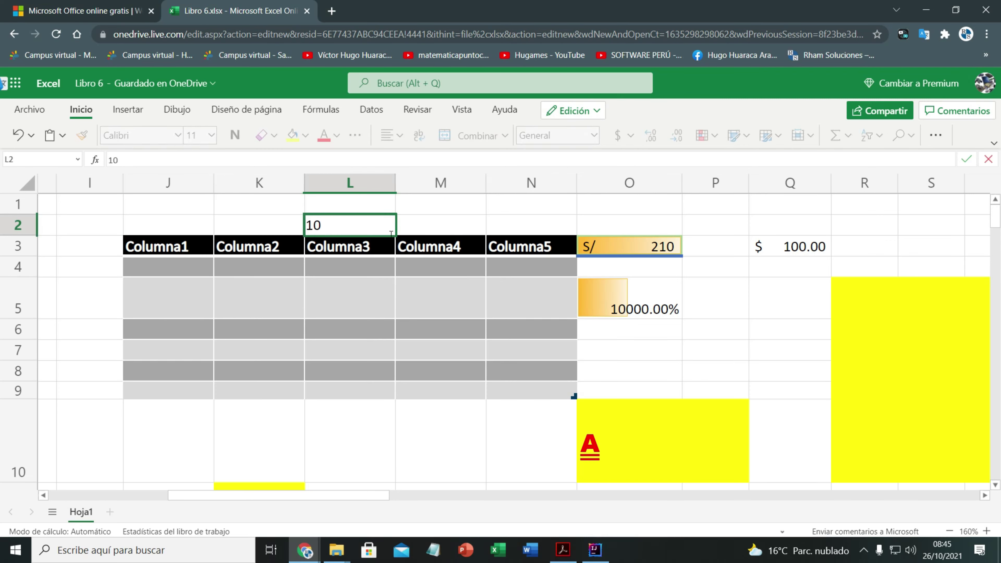
{"action": "left_click", "coordinate": [419, 226]}
{"action": "type", "text": "10"}
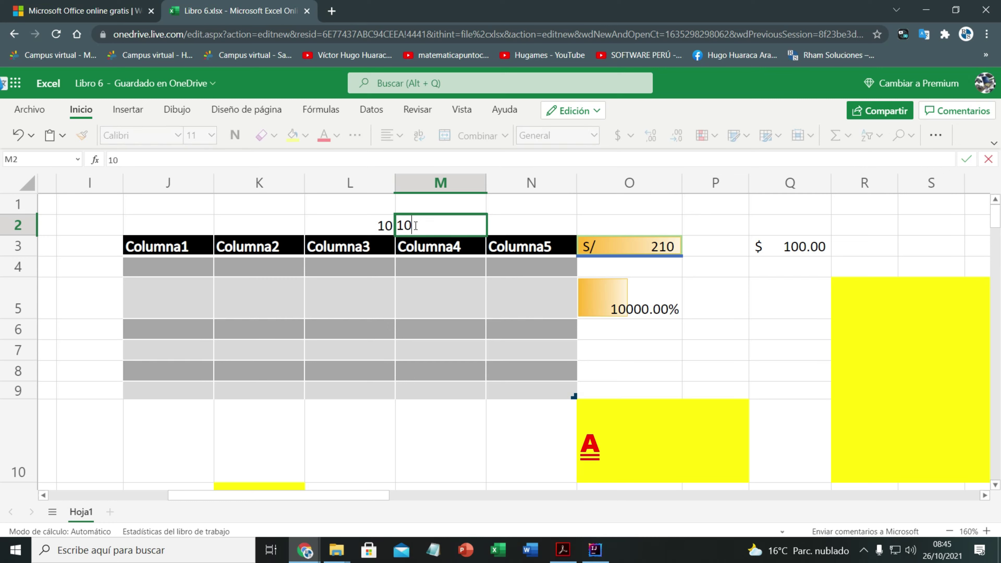
{"action": "left_click", "coordinate": [592, 220]}
{"action": "left_click_drag", "start_coordinate": [384, 225], "coordinate": [445, 232]}
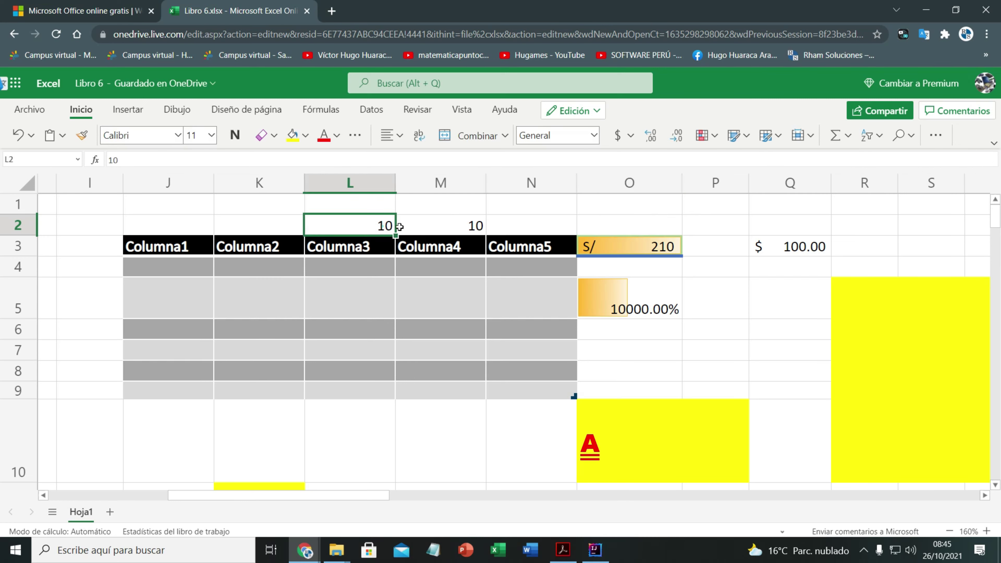
{"action": "left_click", "coordinate": [381, 225]}
{"action": "left_click_drag", "start_coordinate": [355, 230], "coordinate": [514, 226]}
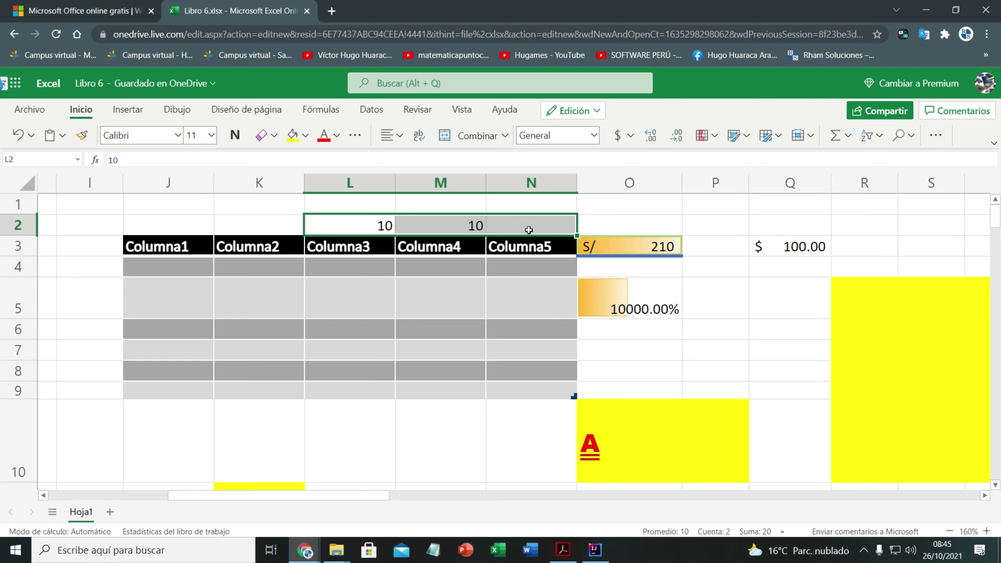
AutoSum L2:M2 into N2 as =SUMA(L2:M2), showing 20, and check the cells.
{"action": "left_click", "coordinate": [847, 135]}
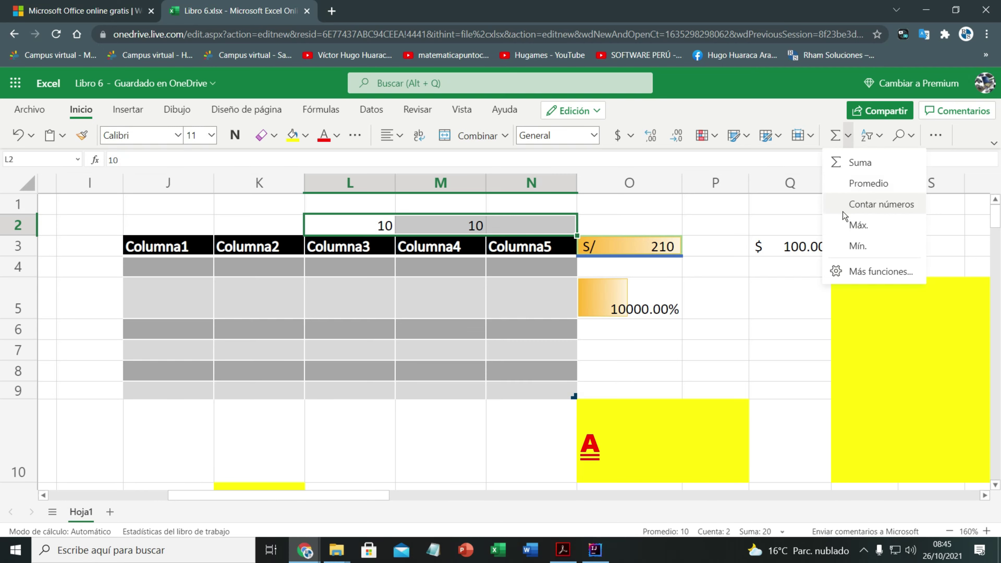
{"action": "left_click", "coordinate": [861, 270]}
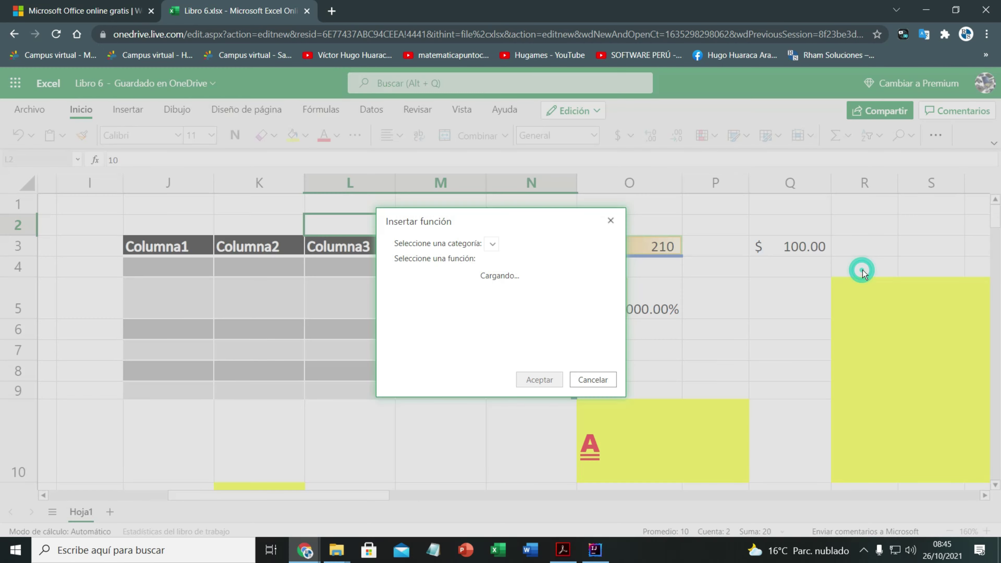
{"action": "scroll", "coordinate": [453, 307], "scroll_direction": "down", "scroll_amount": 1}
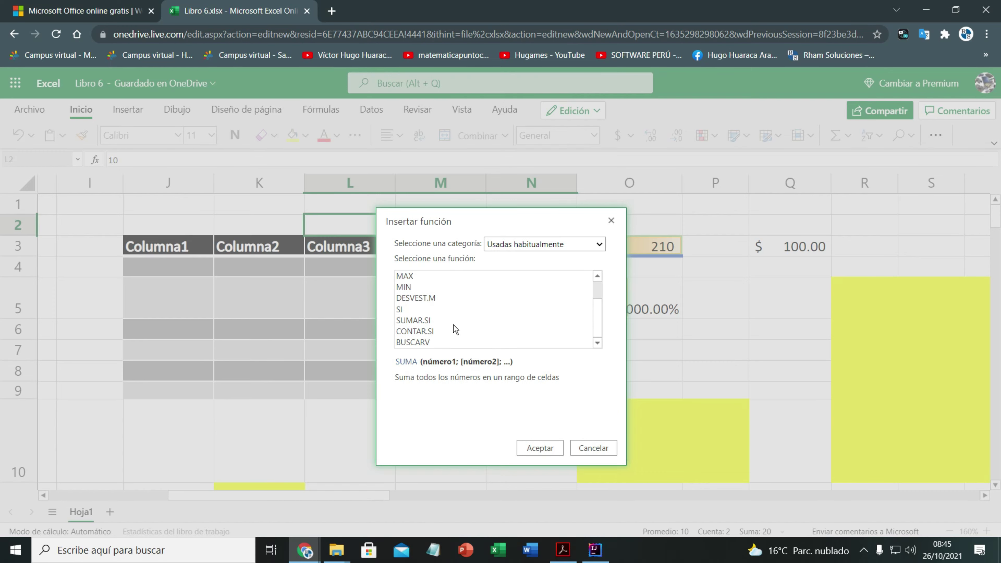
{"action": "left_click", "coordinate": [611, 221]}
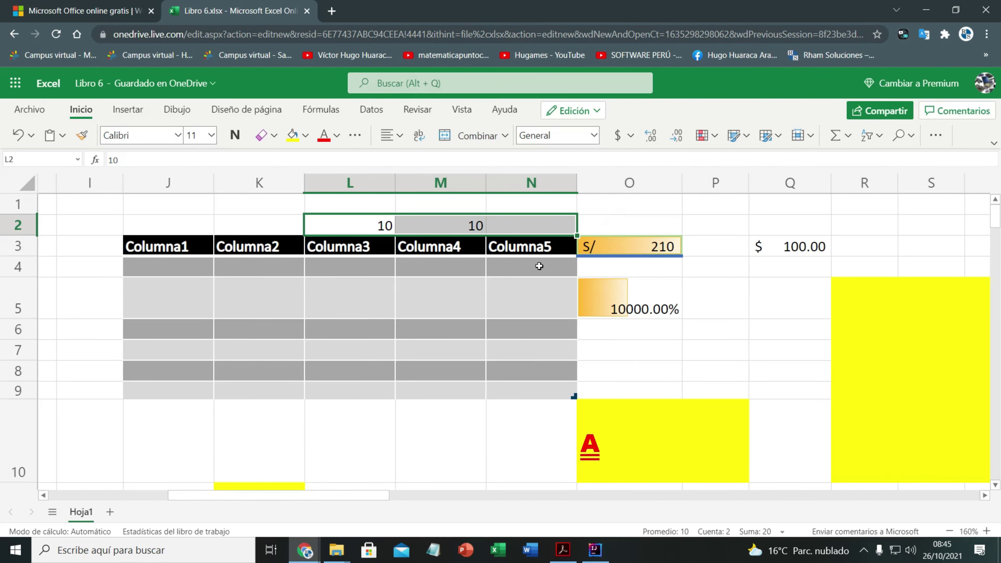
{"action": "left_click", "coordinate": [835, 135]}
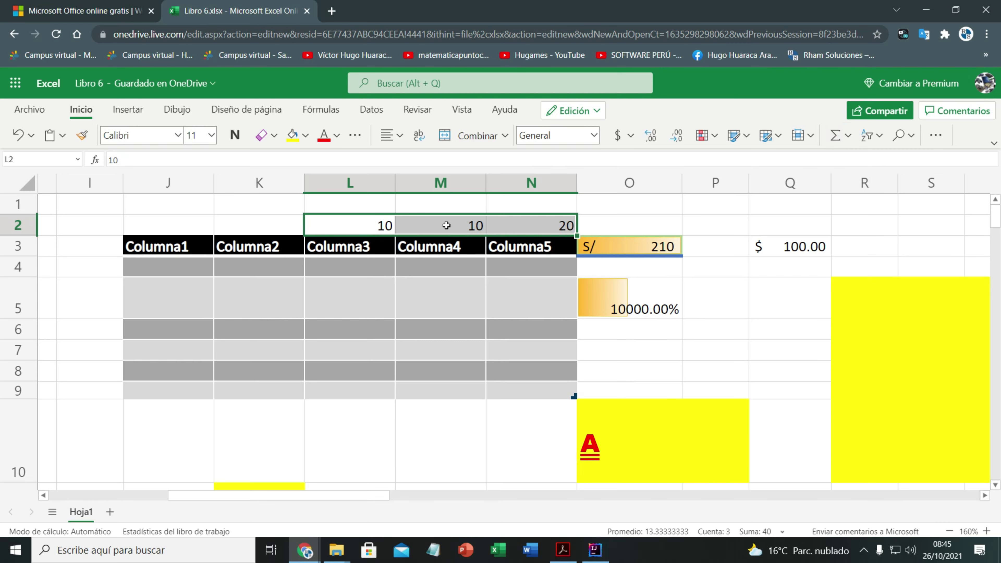
{"action": "left_click", "coordinate": [536, 226]}
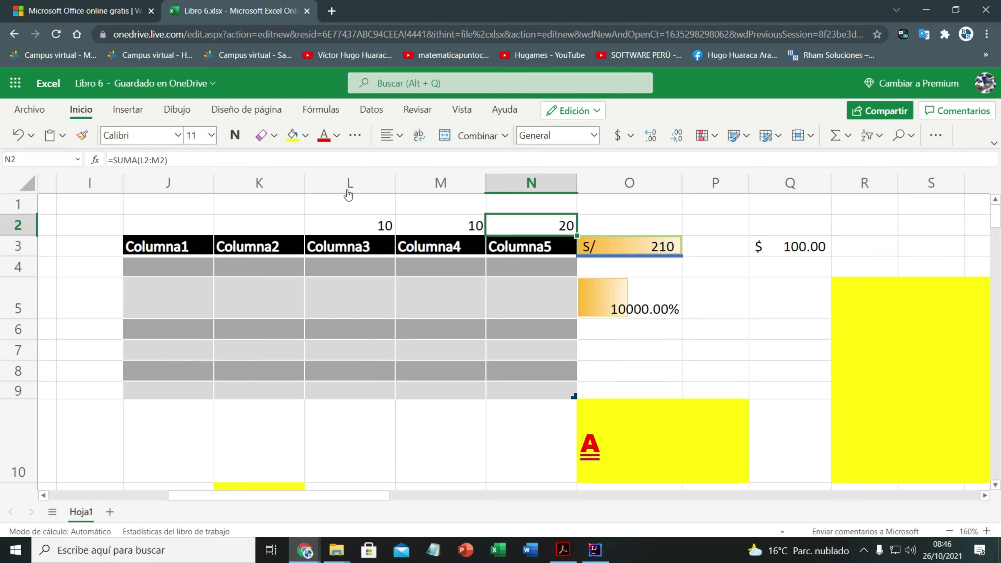
{"action": "left_click", "coordinate": [378, 223]}
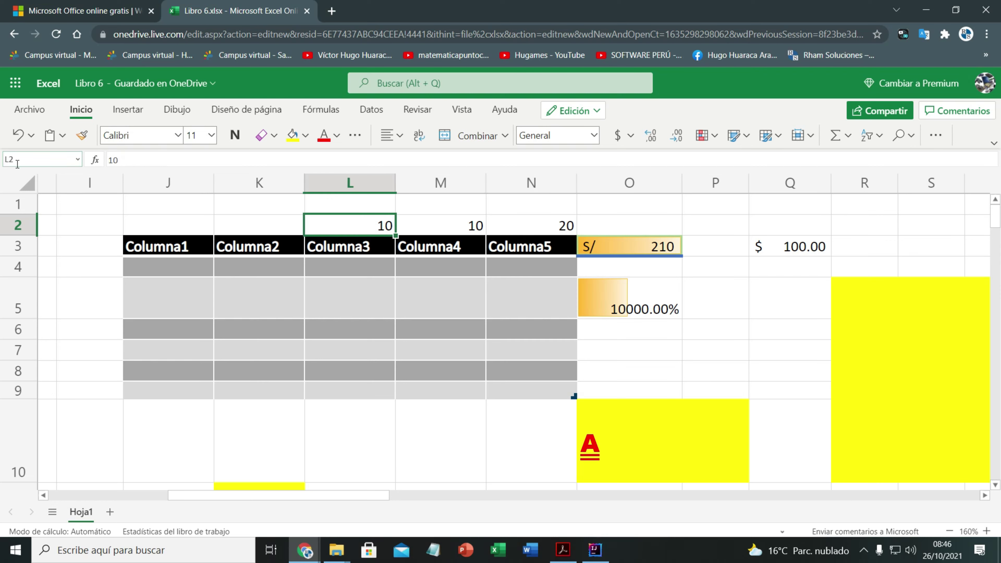
{"action": "left_click", "coordinate": [424, 221]}
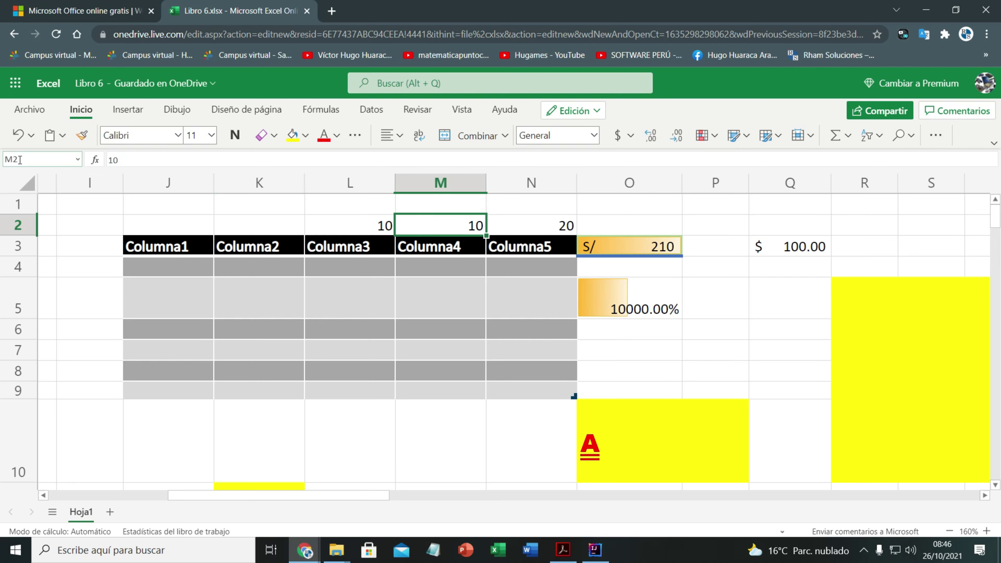
{"action": "left_click", "coordinate": [536, 225]}
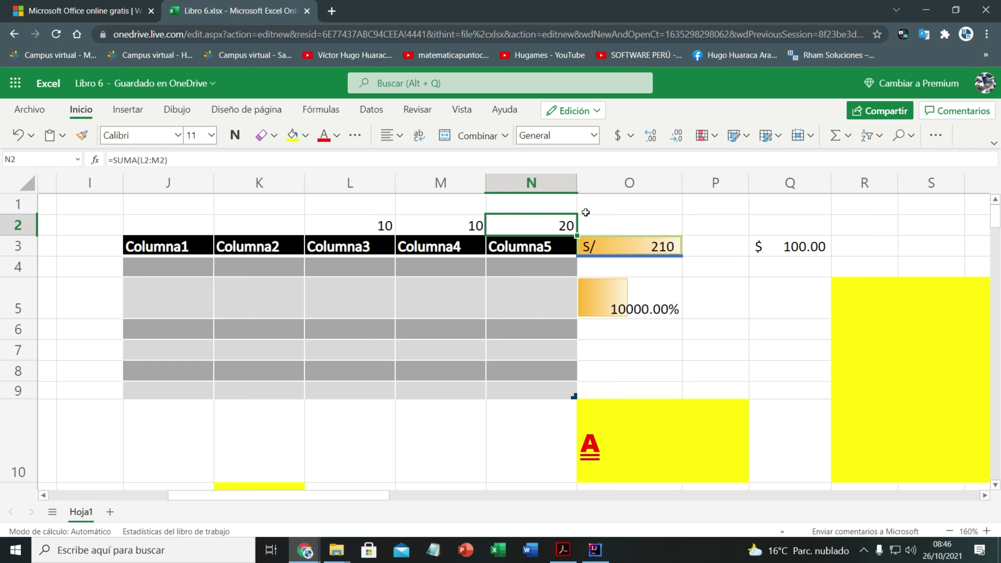
{"action": "left_click", "coordinate": [766, 210]}
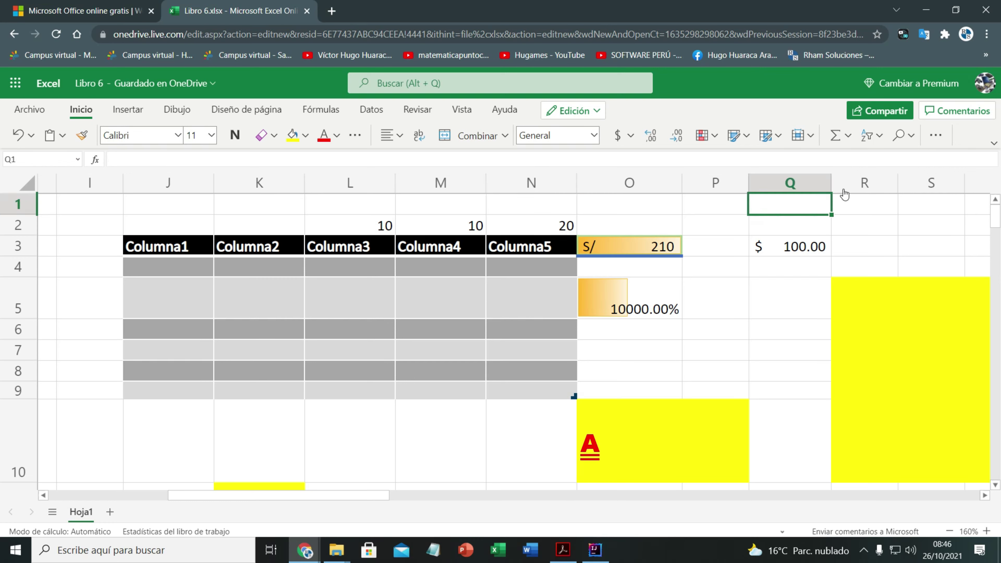
Enter 1, 7, 5, 3, 1, 2 down column I in cells I3 to I8.
{"action": "left_click", "coordinate": [880, 139]}
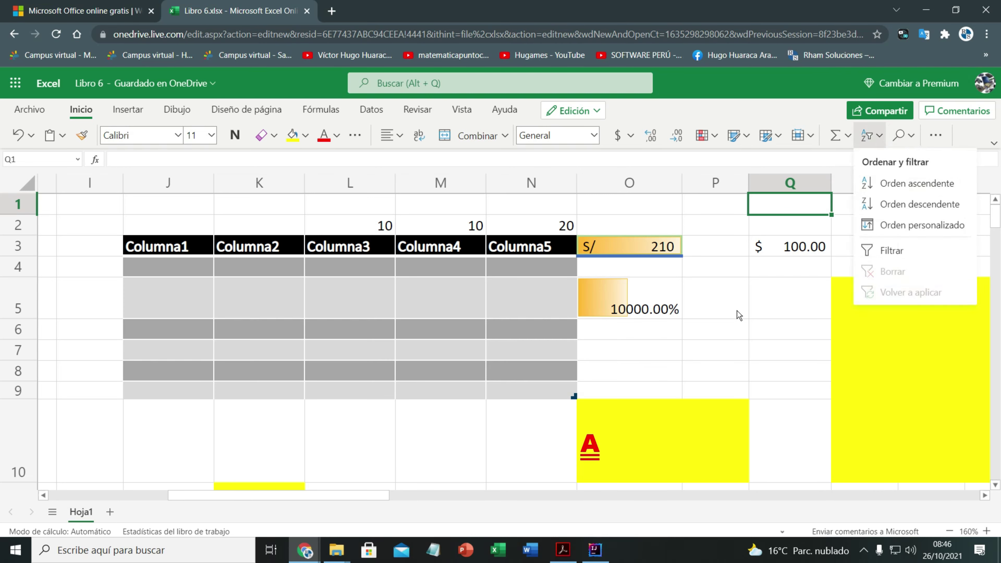
{"action": "left_click", "coordinate": [85, 248]}
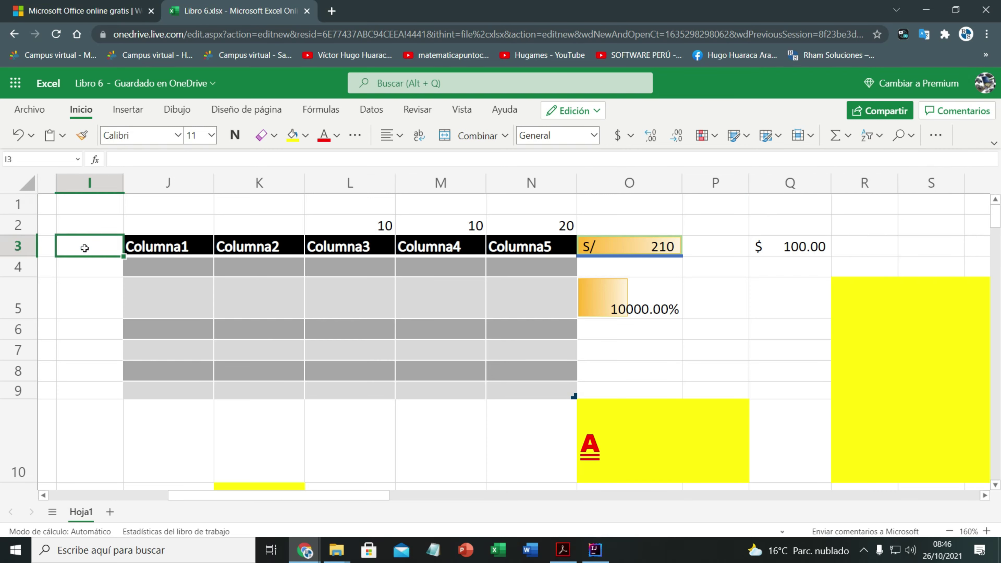
{"action": "type", "text": "1"}
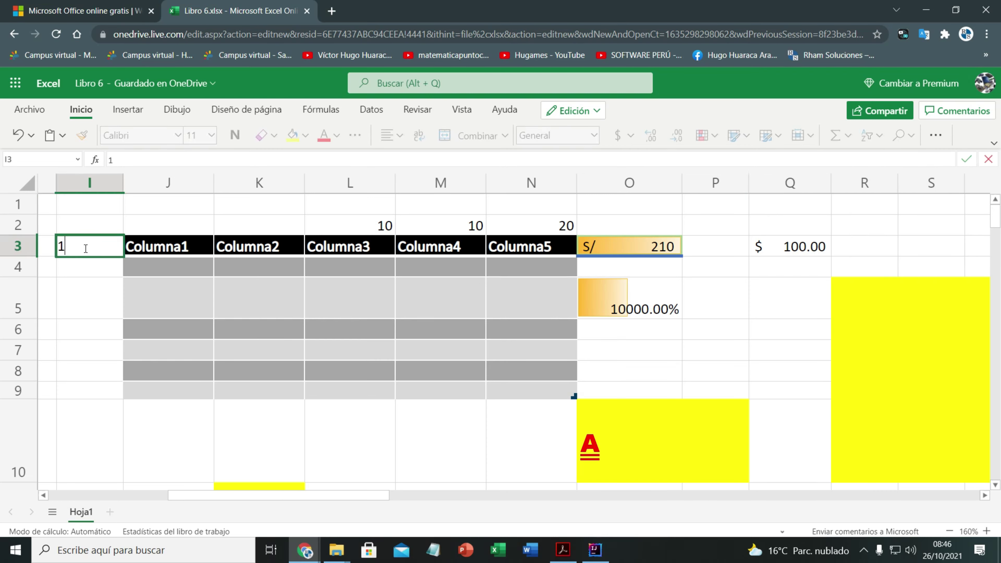
{"action": "key", "text": "Return"}
{"action": "type", "text": "7"}
{"action": "key", "text": "Return"}
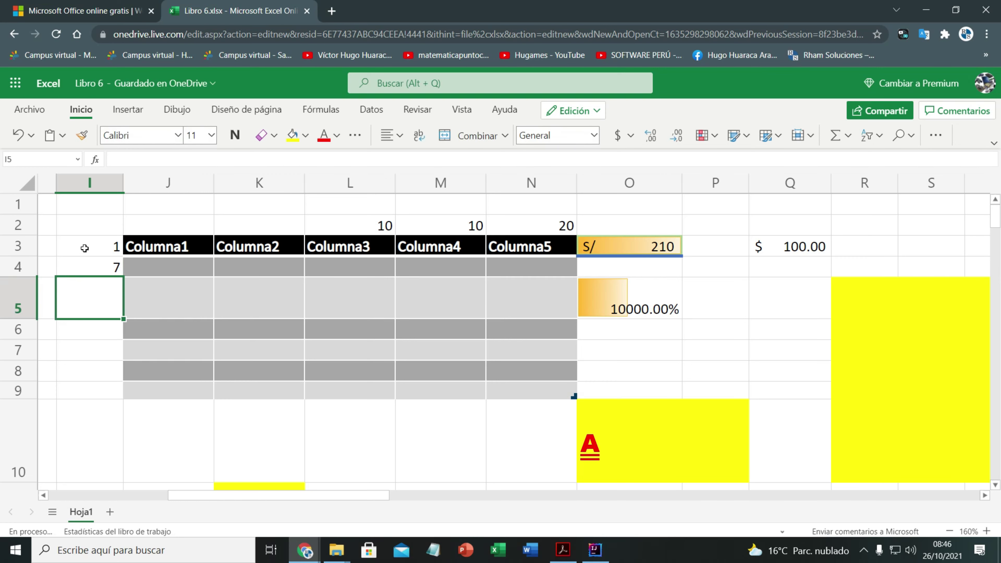
{"action": "type", "text": "5"}
{"action": "key", "text": "Return"}
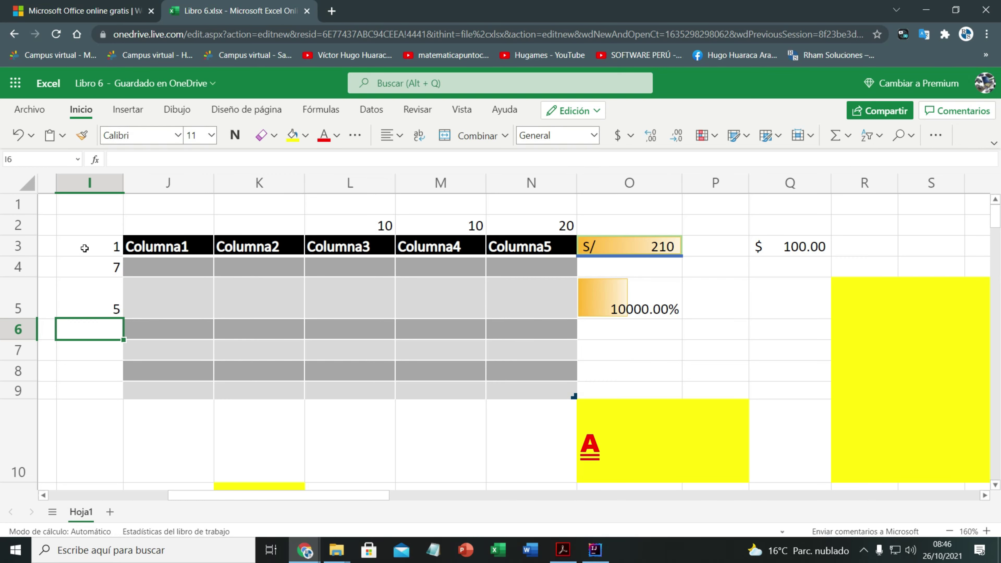
{"action": "type", "text": "3"}
{"action": "key", "text": "Return"}
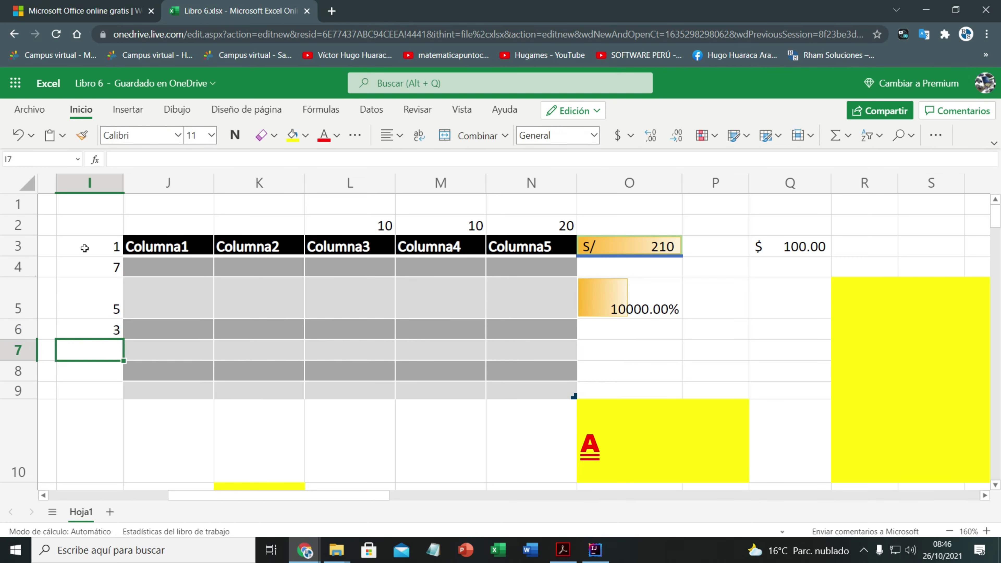
{"action": "key", "text": "Return"}
{"action": "key", "text": "Up"}
{"action": "type", "text": "1"}
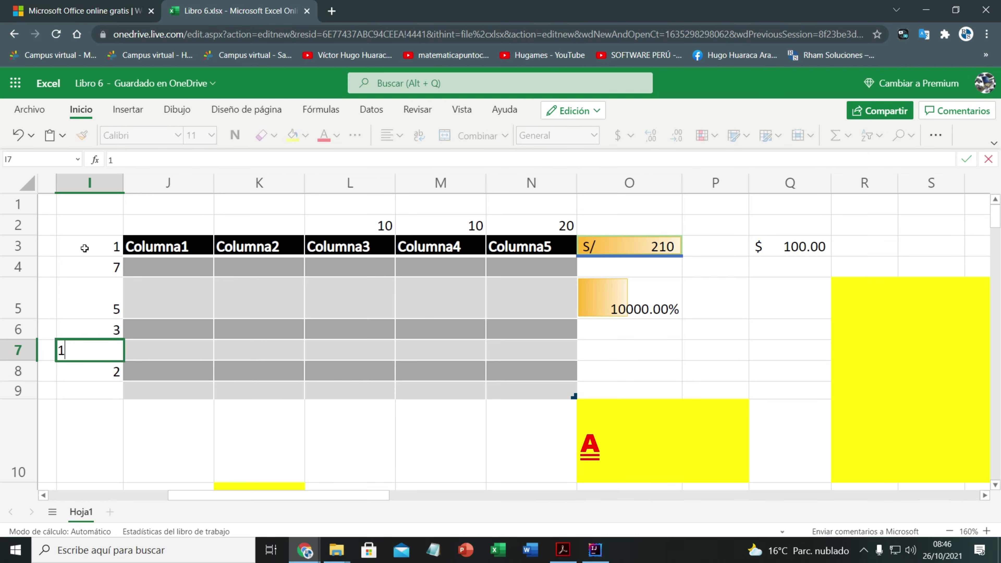
{"action": "key", "text": "Return"}
{"action": "type", "text": "2"}
{"action": "key", "text": "ctrl+Return"}
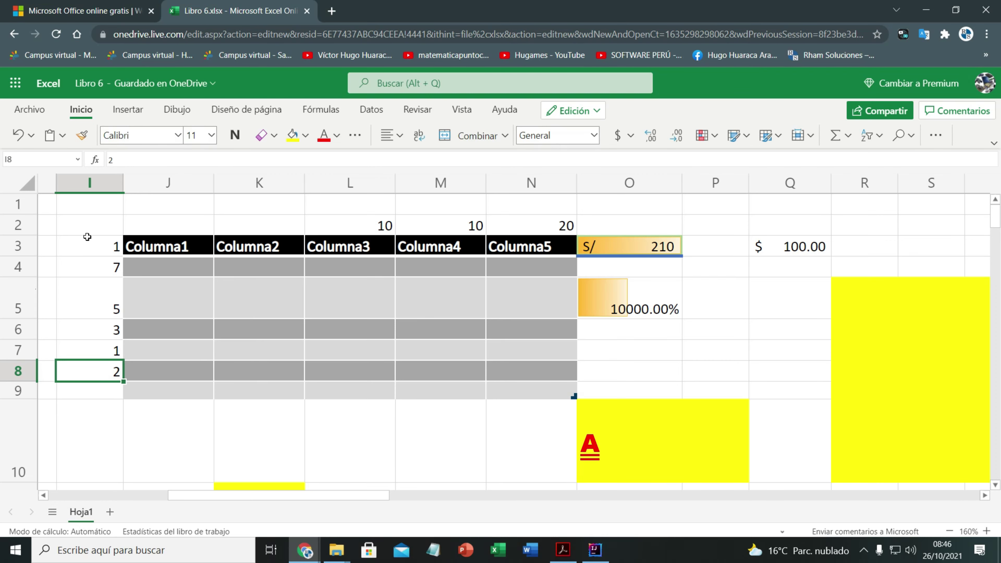
Sort I3:I8 ascending, then descending to read 7, 5, 3, 2, 1, 1.
{"action": "left_click_drag", "start_coordinate": [84, 244], "coordinate": [97, 371]}
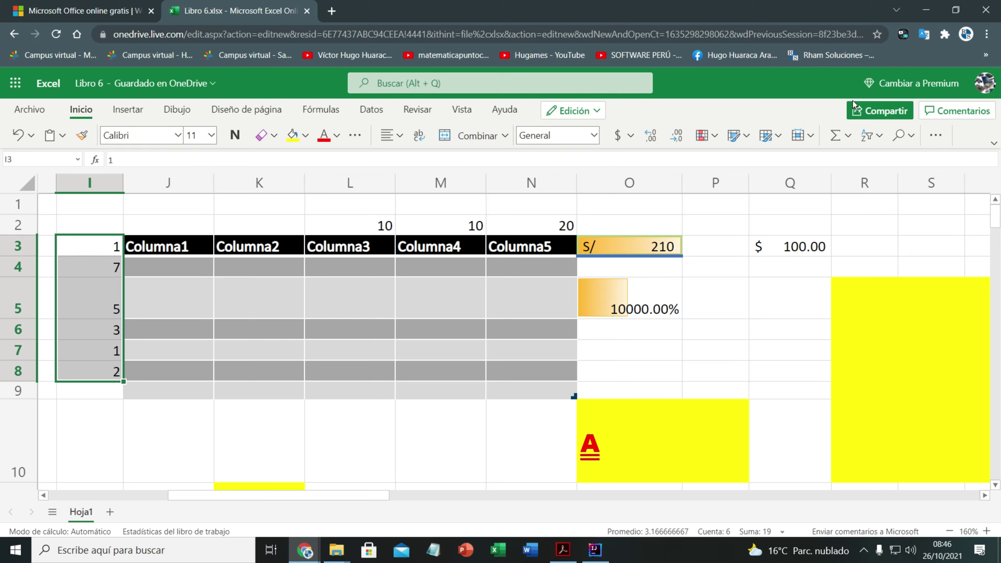
{"action": "left_click", "coordinate": [878, 137]}
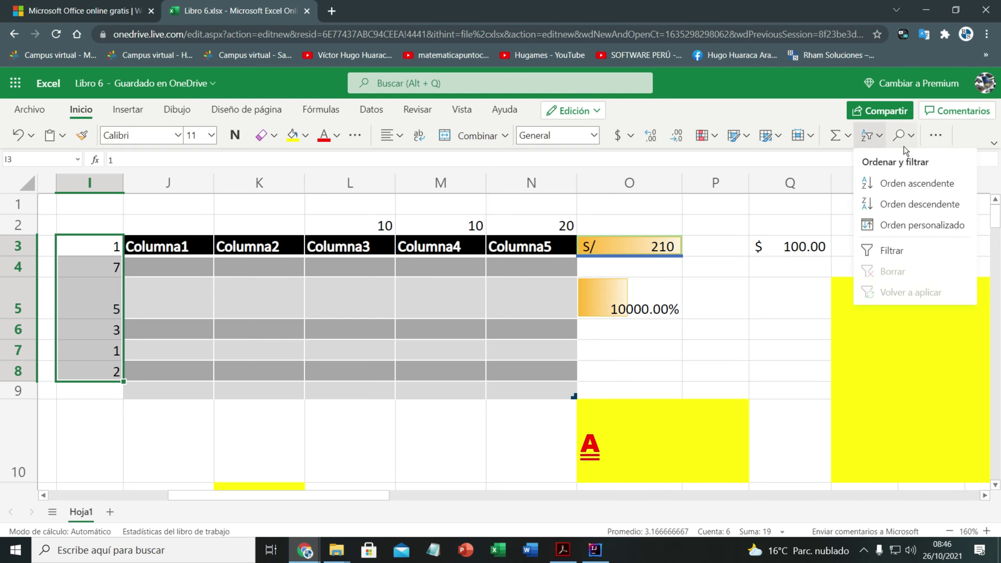
{"action": "left_click", "coordinate": [902, 185]}
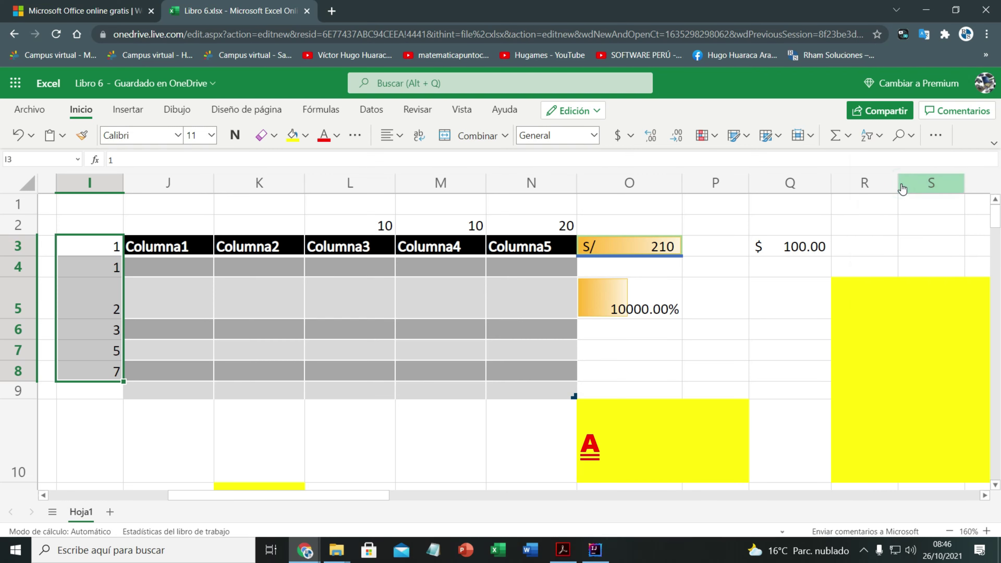
{"action": "left_click", "coordinate": [870, 135]}
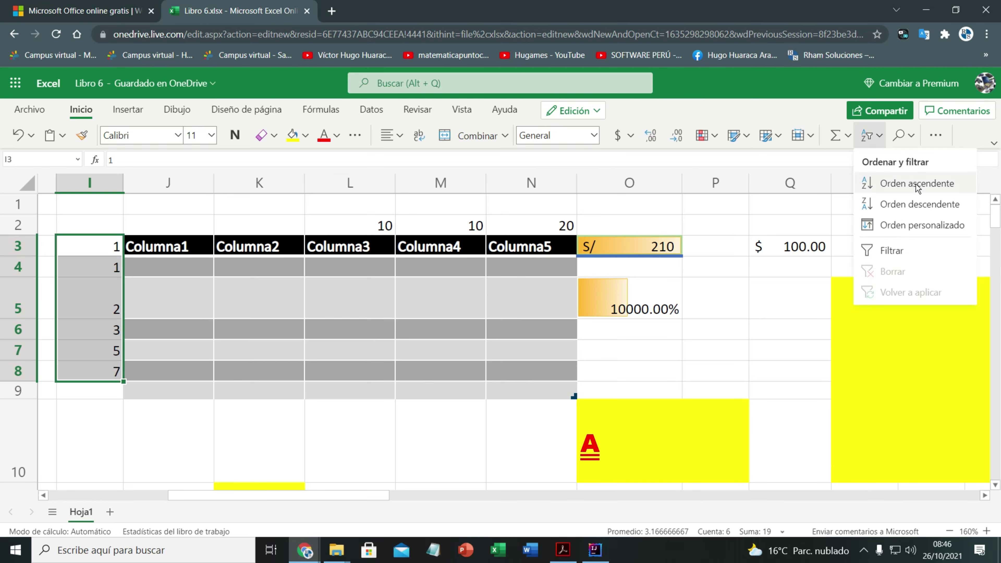
{"action": "left_click", "coordinate": [913, 205]}
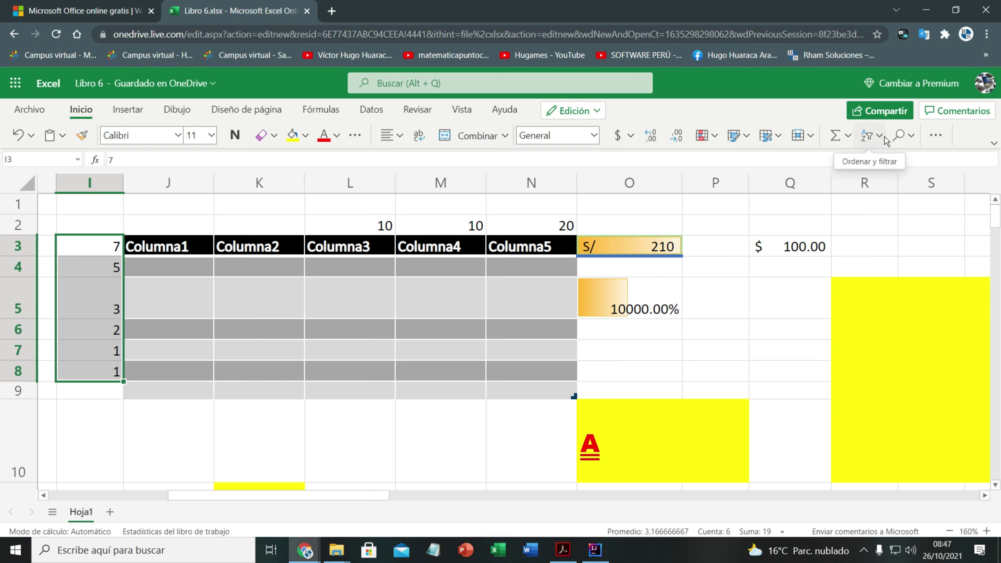
{"action": "left_click", "coordinate": [909, 139]}
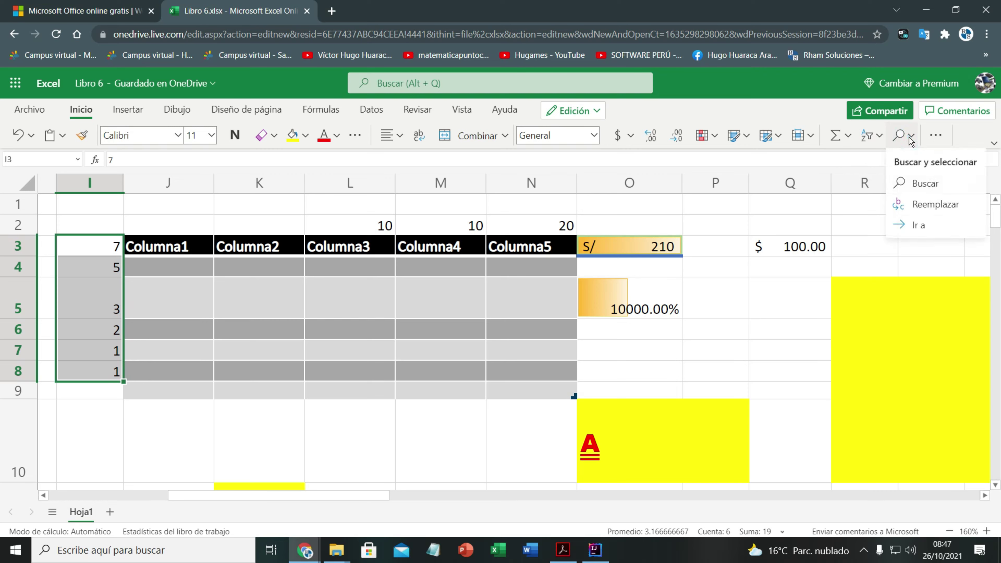
Find all cells containing 7, then close the find window.
{"action": "left_click", "coordinate": [925, 186]}
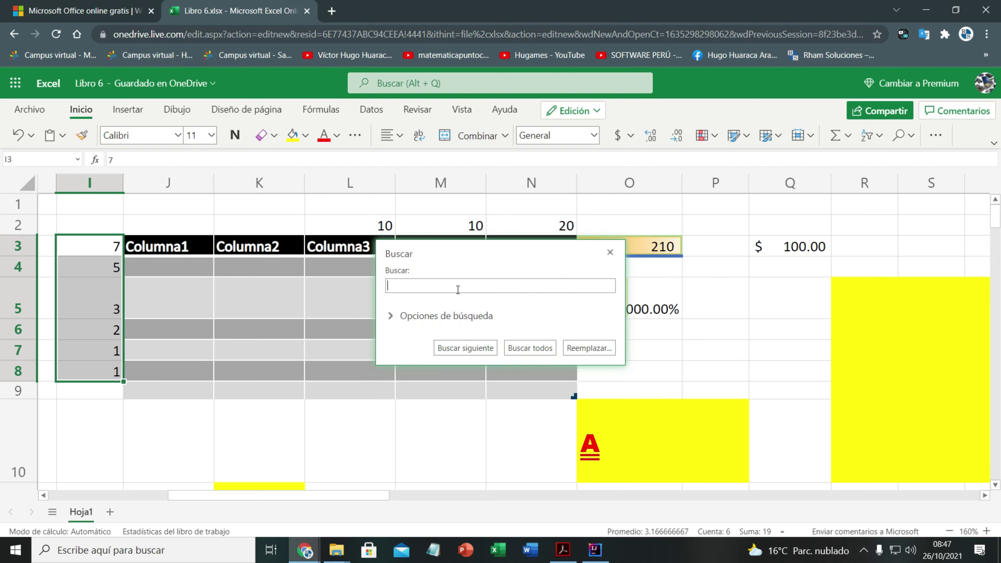
{"action": "left_click", "coordinate": [457, 290]}
{"action": "type", "text": "7"}
{"action": "left_click", "coordinate": [525, 348]}
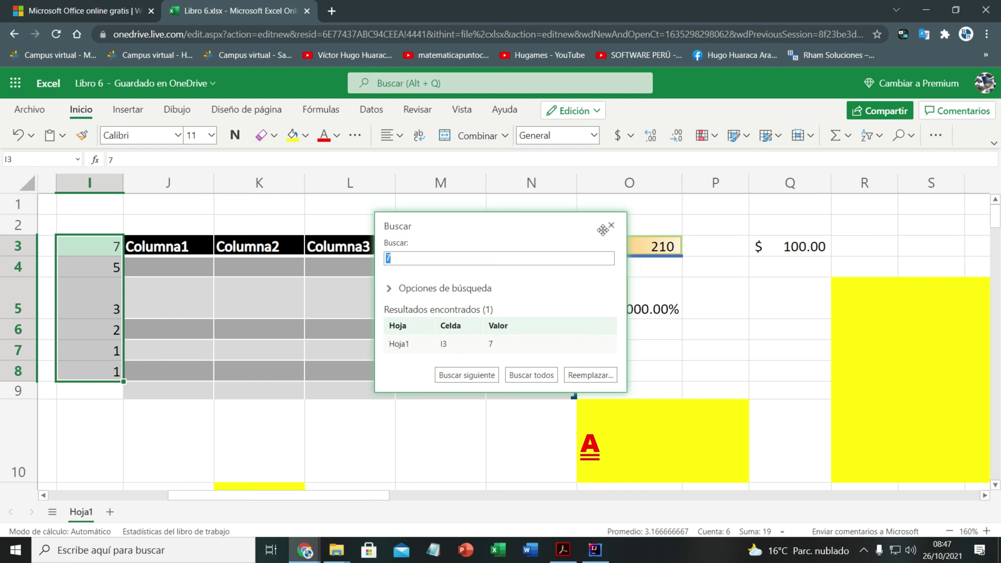
{"action": "left_click", "coordinate": [610, 226]}
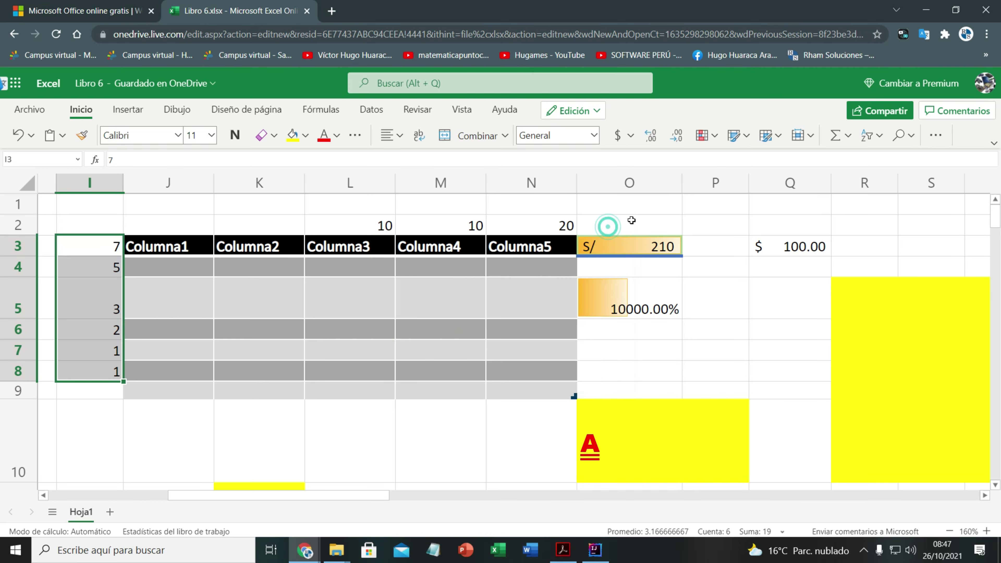
Replace every 7 with 9 so I3 holds 9, and close the window.
{"action": "left_click", "coordinate": [899, 136]}
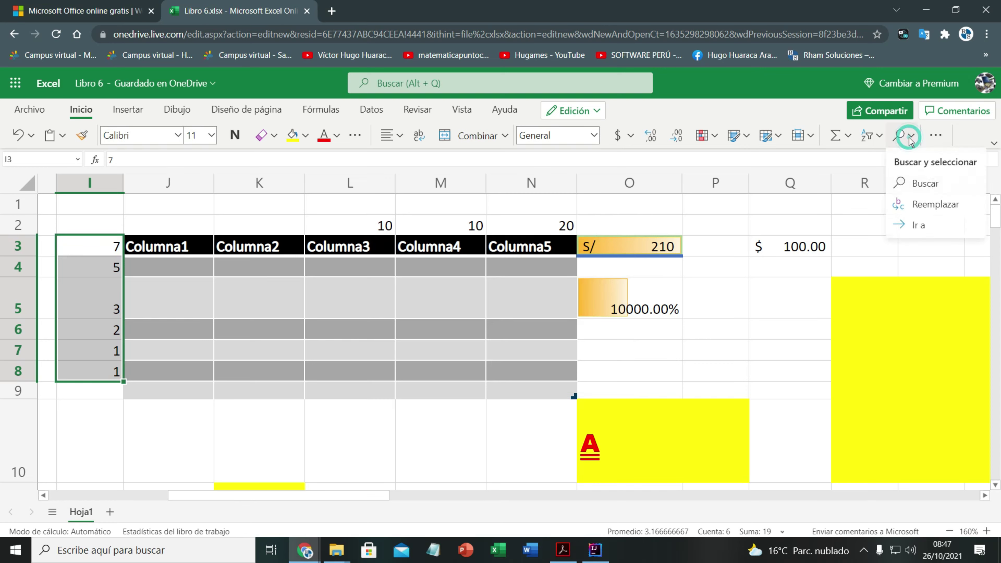
{"action": "left_click", "coordinate": [922, 209]}
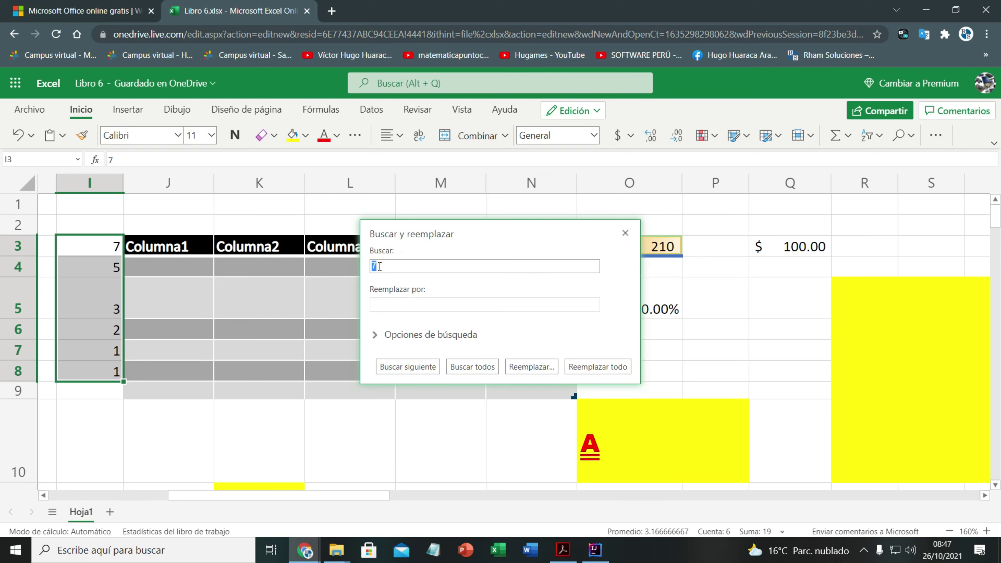
{"action": "left_click", "coordinate": [425, 308]}
{"action": "type", "text": "9"}
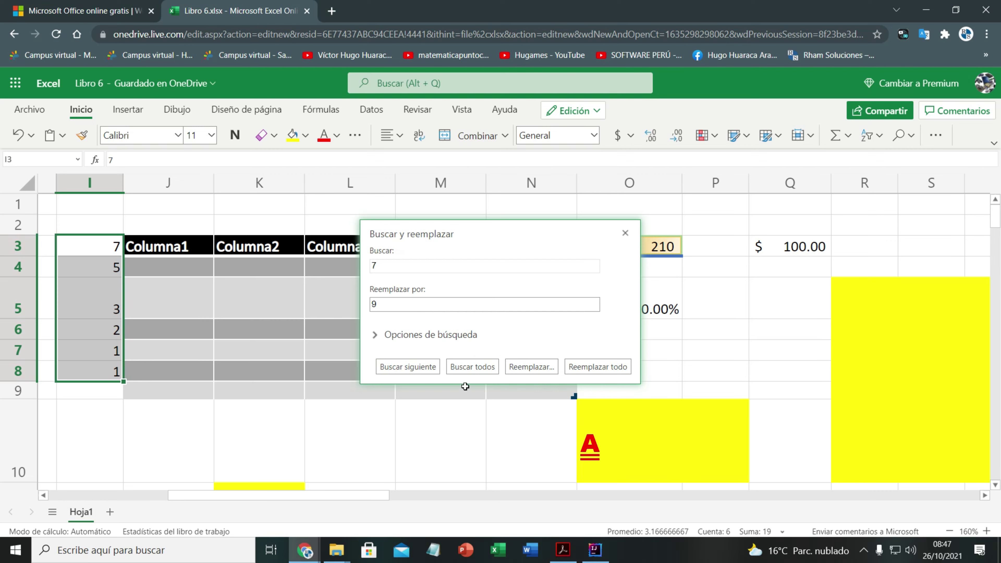
{"action": "left_click", "coordinate": [595, 366]}
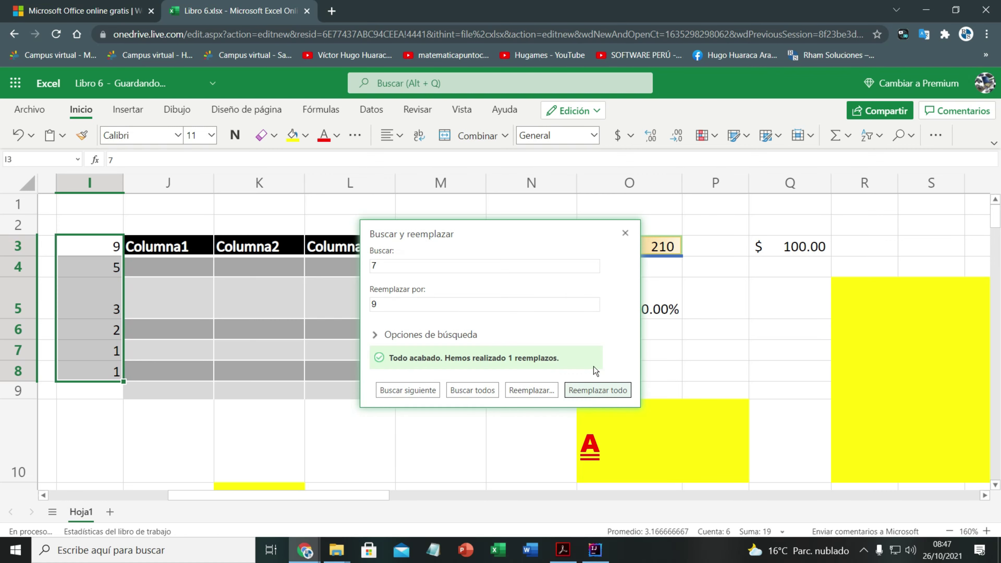
{"action": "left_click", "coordinate": [625, 233]}
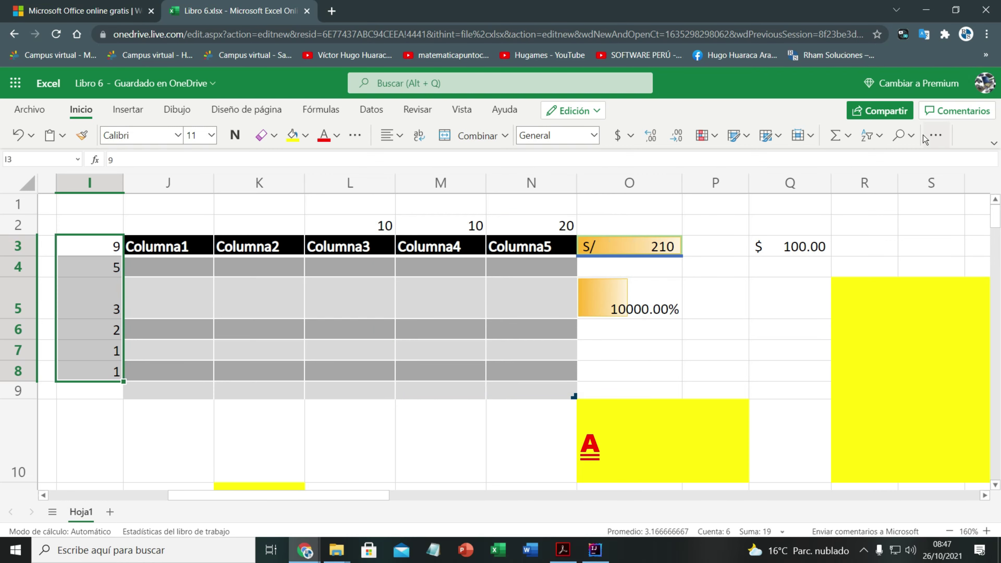
Insert a cell at O5, shifting the percentage cell to the right.
{"action": "left_click", "coordinate": [934, 136]}
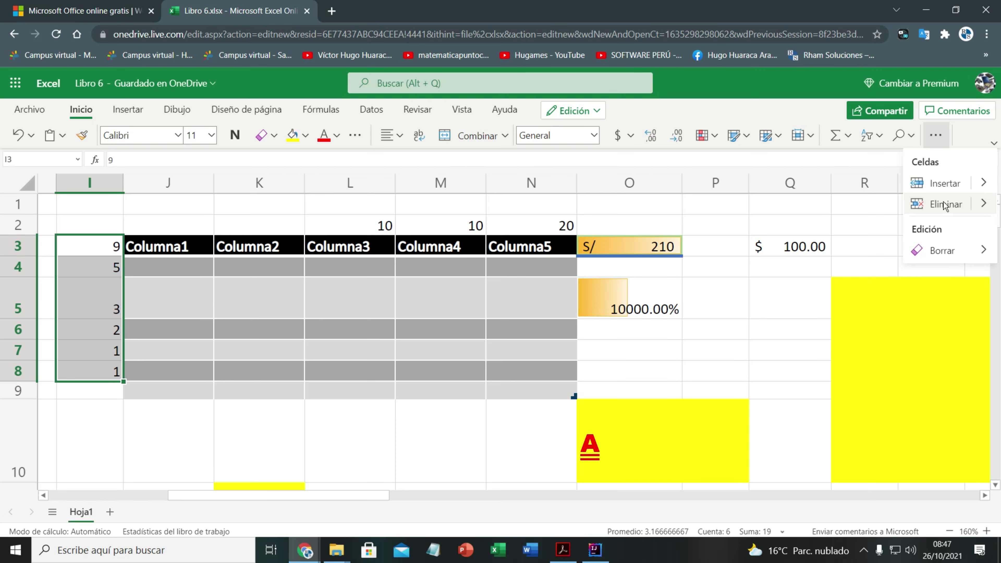
{"action": "left_click", "coordinate": [662, 304]}
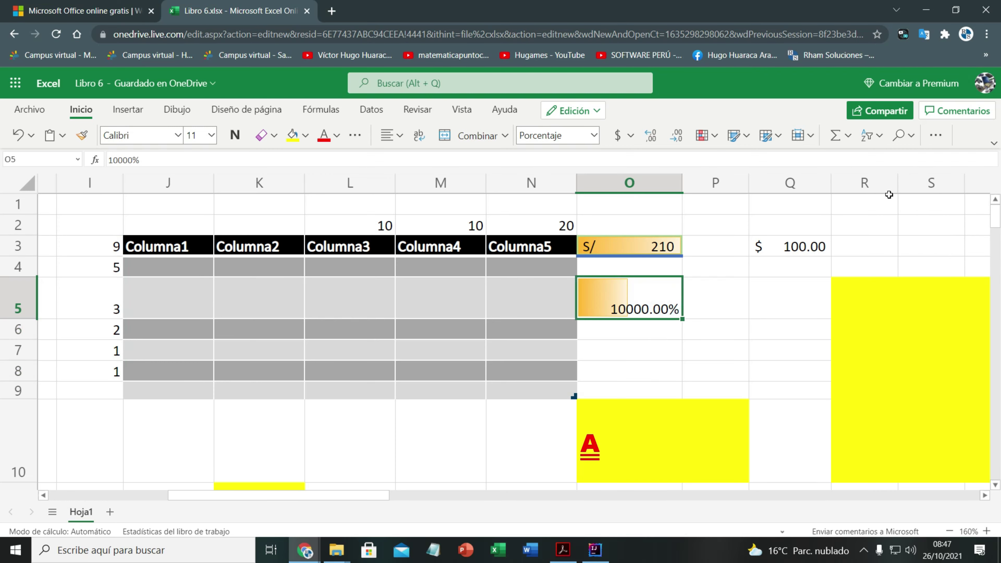
{"action": "left_click", "coordinate": [935, 135]}
{"action": "left_click", "coordinate": [944, 183]}
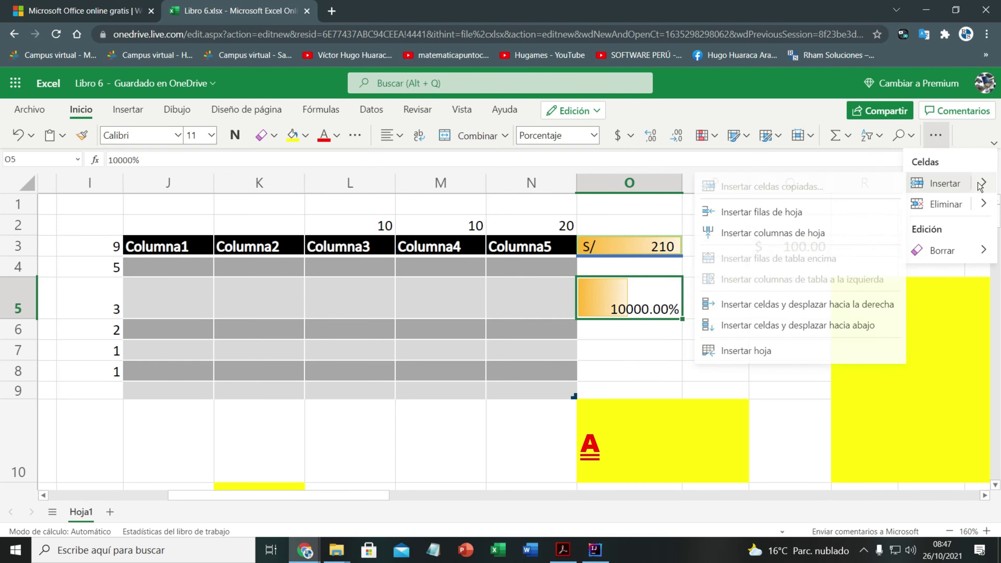
{"action": "left_click", "coordinate": [760, 309]}
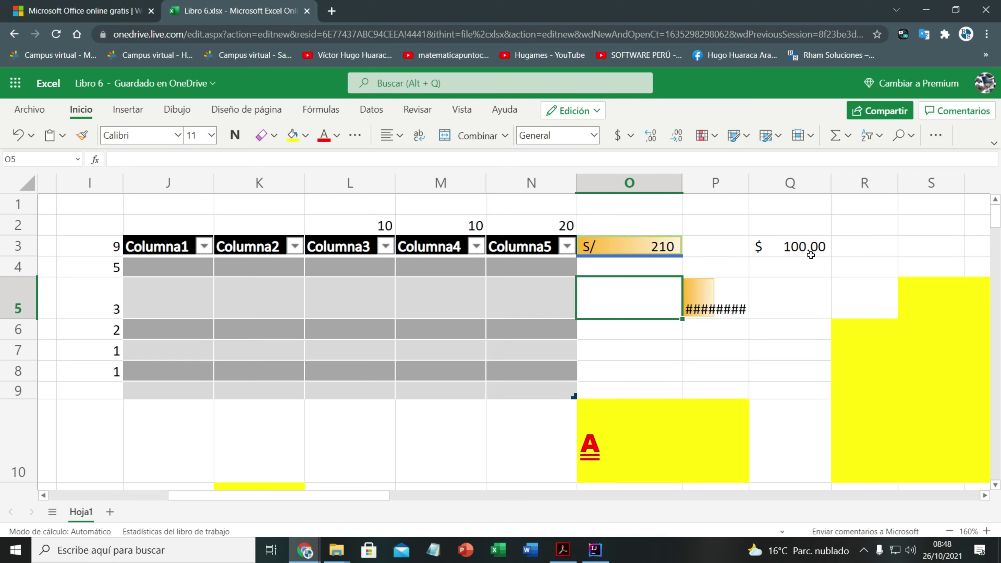
Delete sheet column O, leaving ######## in O5 and $100.00 in P3.
{"action": "left_click", "coordinate": [936, 136]}
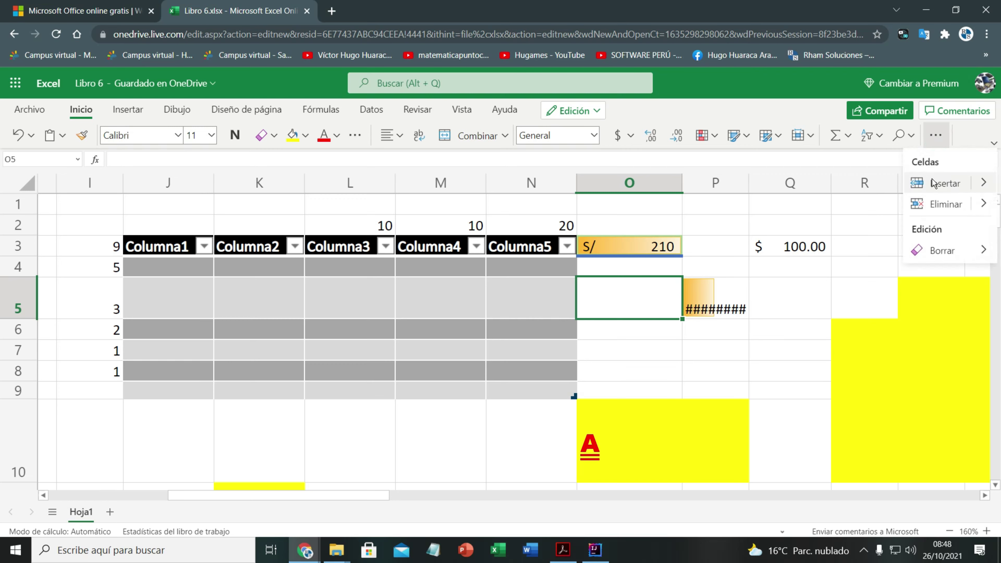
{"action": "left_click", "coordinate": [981, 204]}
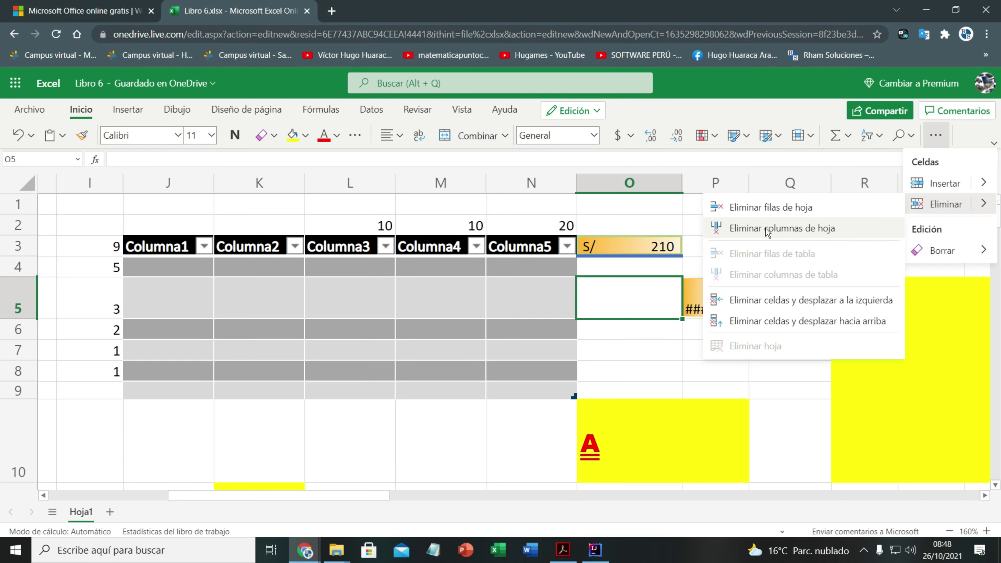
{"action": "left_click", "coordinate": [766, 228]}
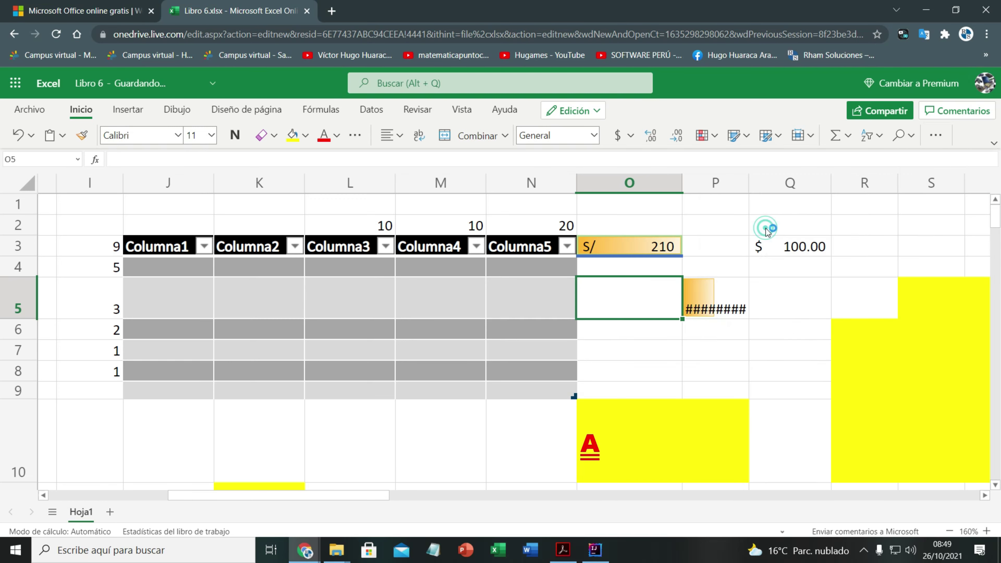
{"action": "left_click", "coordinate": [630, 412]}
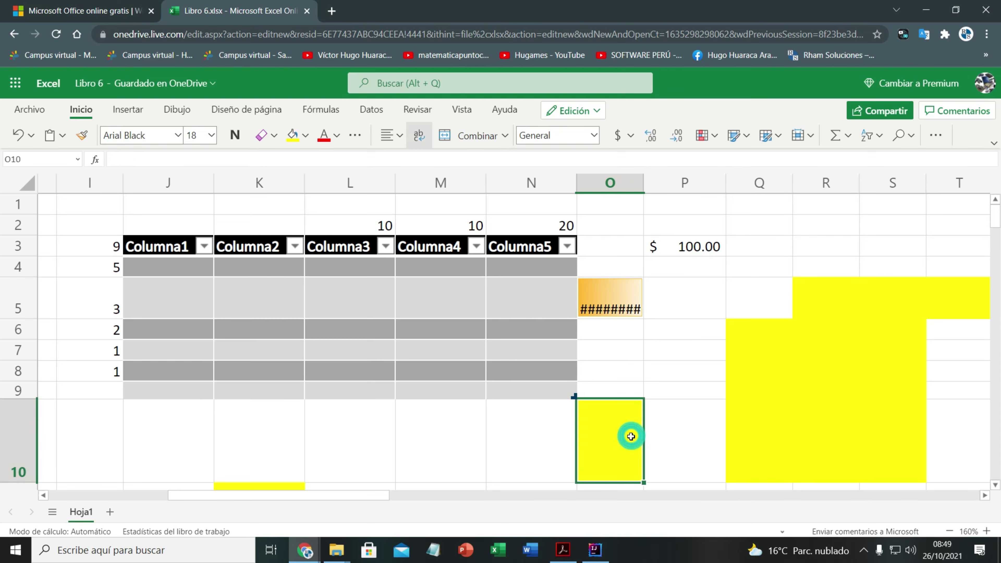
{"action": "left_click", "coordinate": [993, 145]}
{"action": "left_click", "coordinate": [993, 174]}
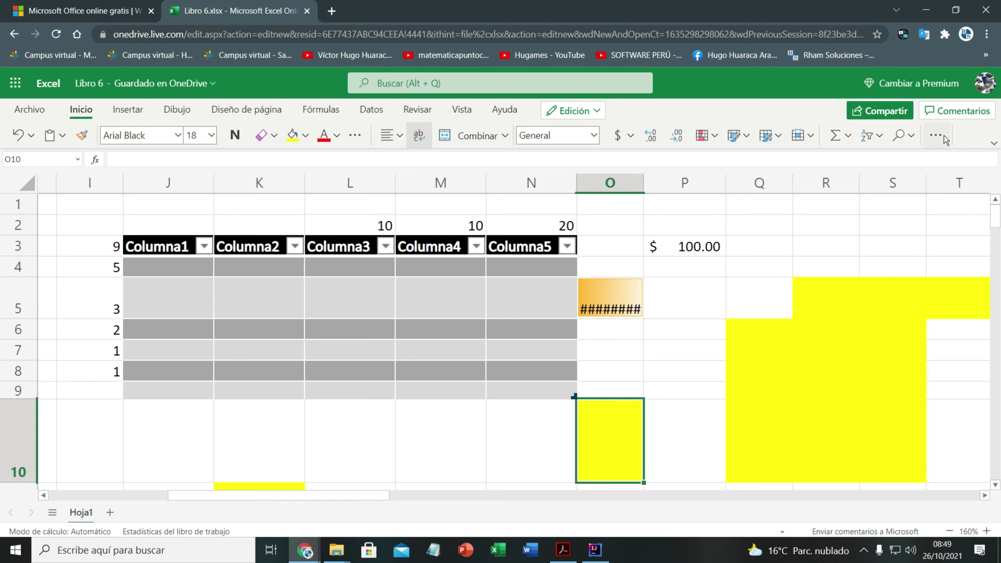
{"action": "left_click", "coordinate": [935, 134]}
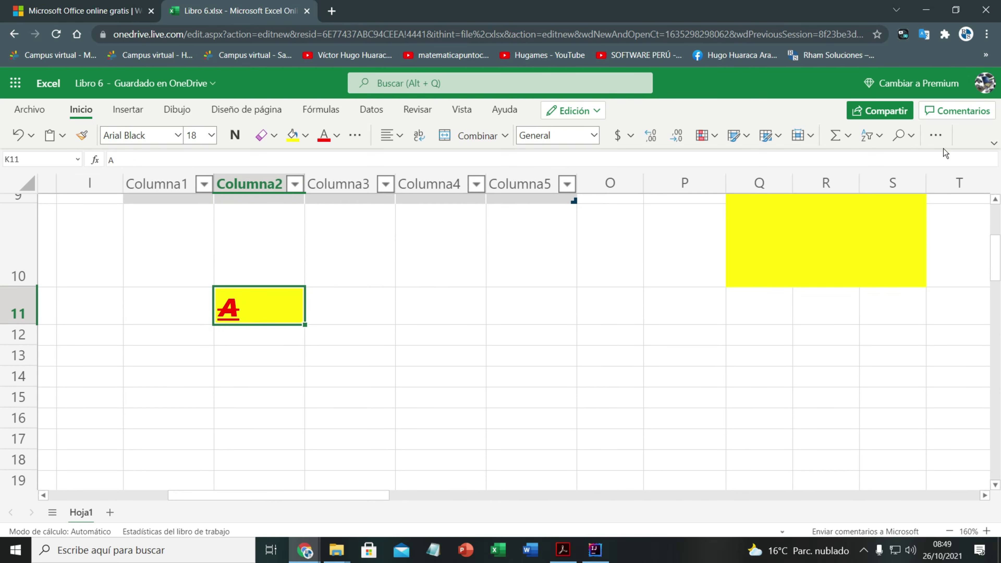
Clear the yellow fill and red font from K11, leaving a plain A.
{"action": "left_click", "coordinate": [936, 135]}
{"action": "mouse_move", "coordinate": [946, 250]}
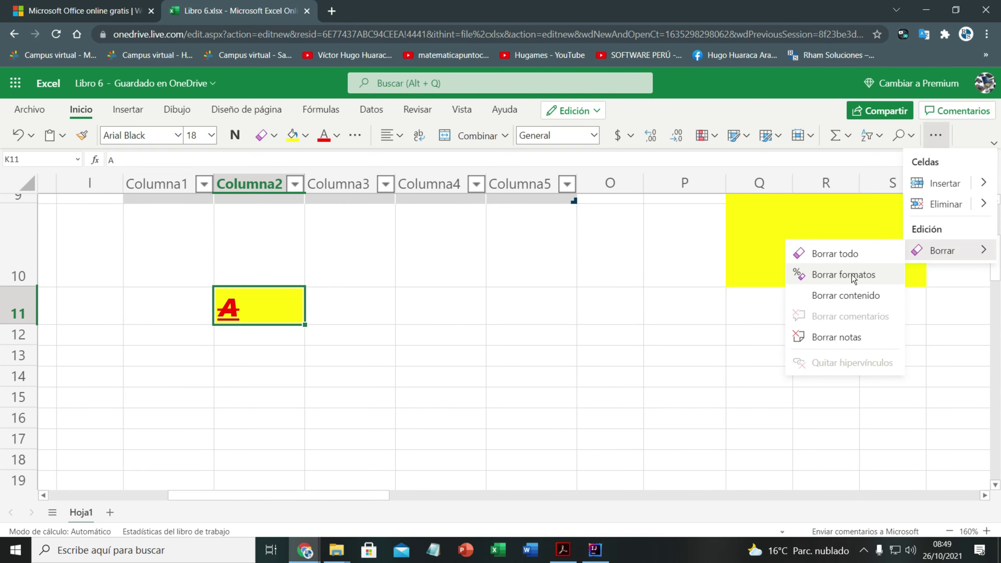
{"action": "left_click", "coordinate": [821, 276]}
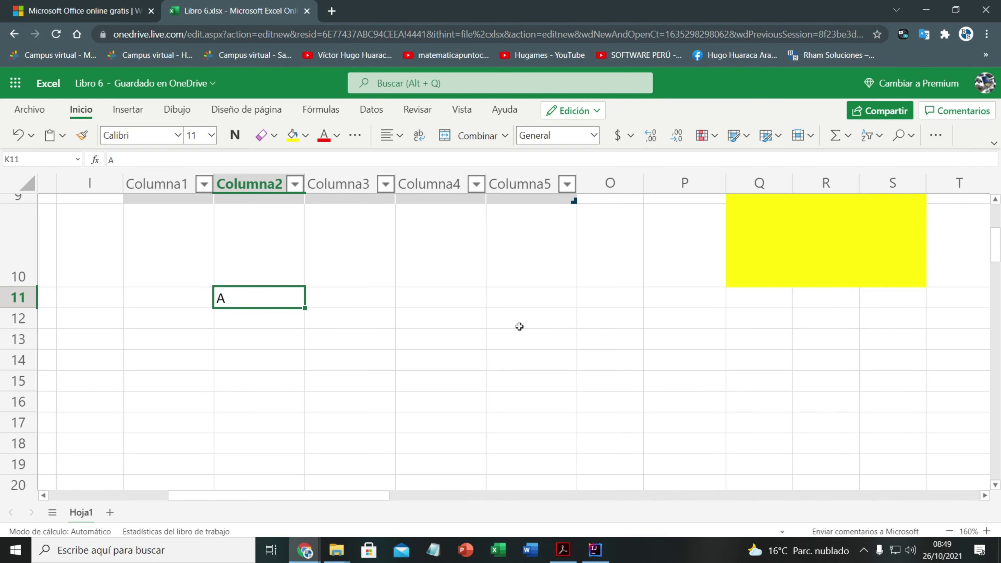
{"action": "scroll", "coordinate": [563, 330], "scroll_direction": "up", "scroll_amount": 3}
{"action": "scroll", "coordinate": [579, 339], "scroll_direction": "up", "scroll_amount": 1}
{"action": "scroll", "coordinate": [683, 364], "scroll_direction": "down", "scroll_amount": 3}
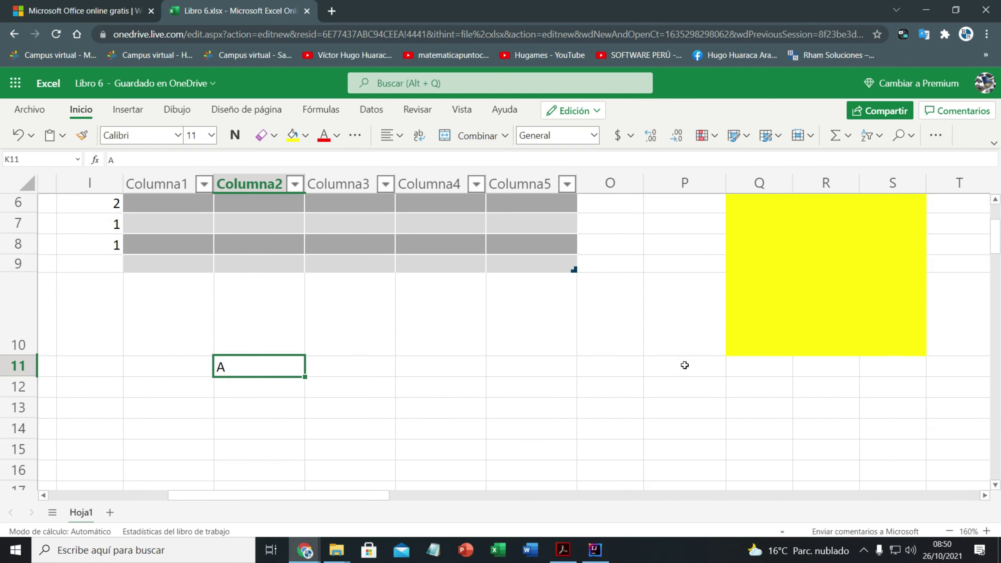
{"action": "scroll", "coordinate": [684, 365], "scroll_direction": "up", "scroll_amount": 3}
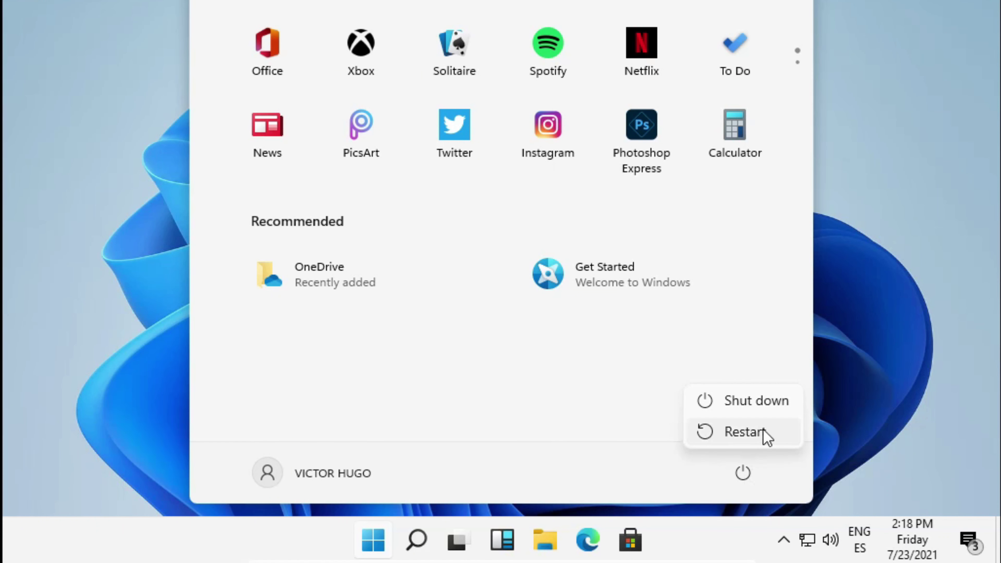
Choose Shut down from the Start menu power options.
{"action": "left_click", "coordinate": [769, 401]}
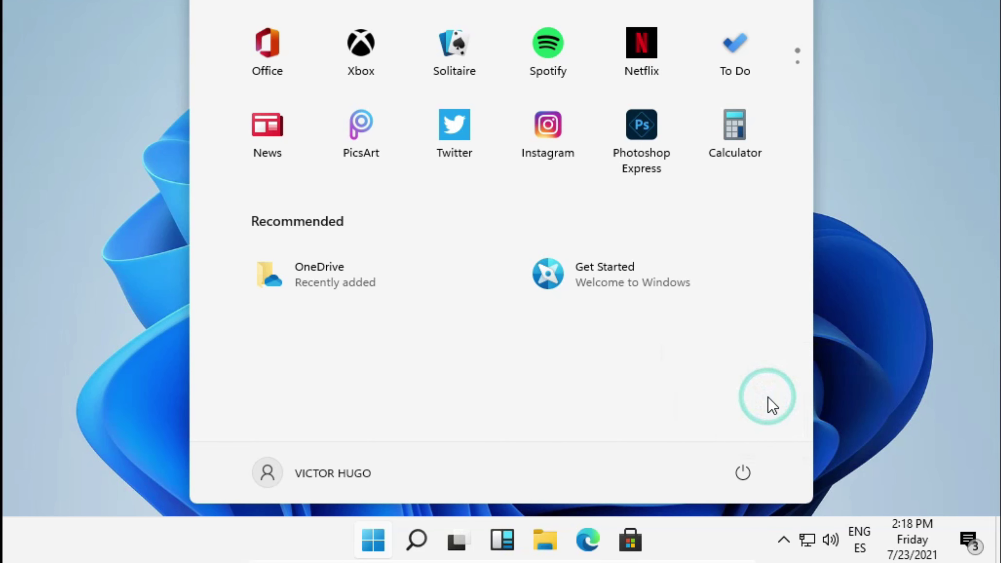